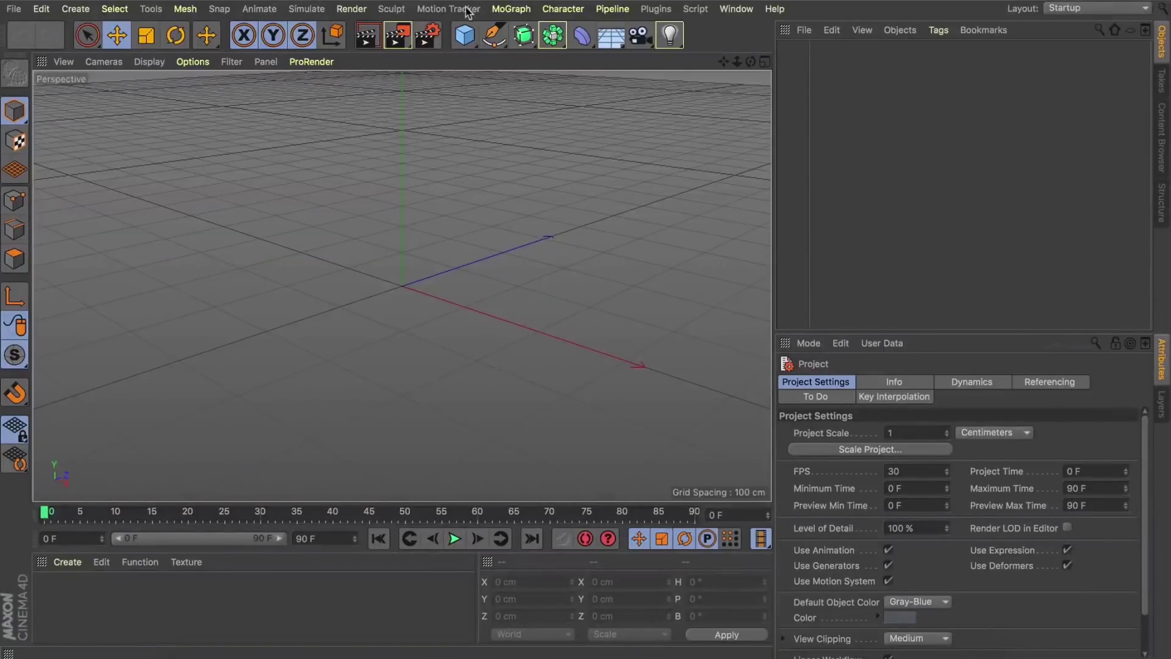
Add a Motion Tracker with MVI_4462.MOV as footage and scrub through it to about frame 381.
{"action": "left_click", "coordinate": [459, 10]}
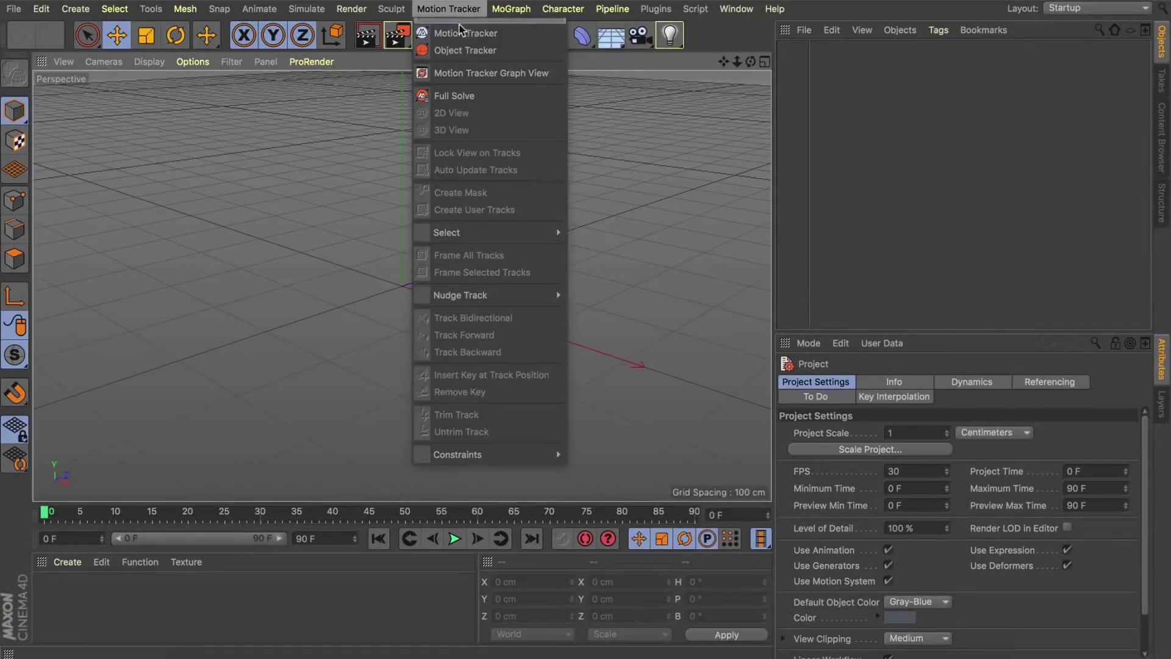
{"action": "left_click", "coordinate": [462, 34]}
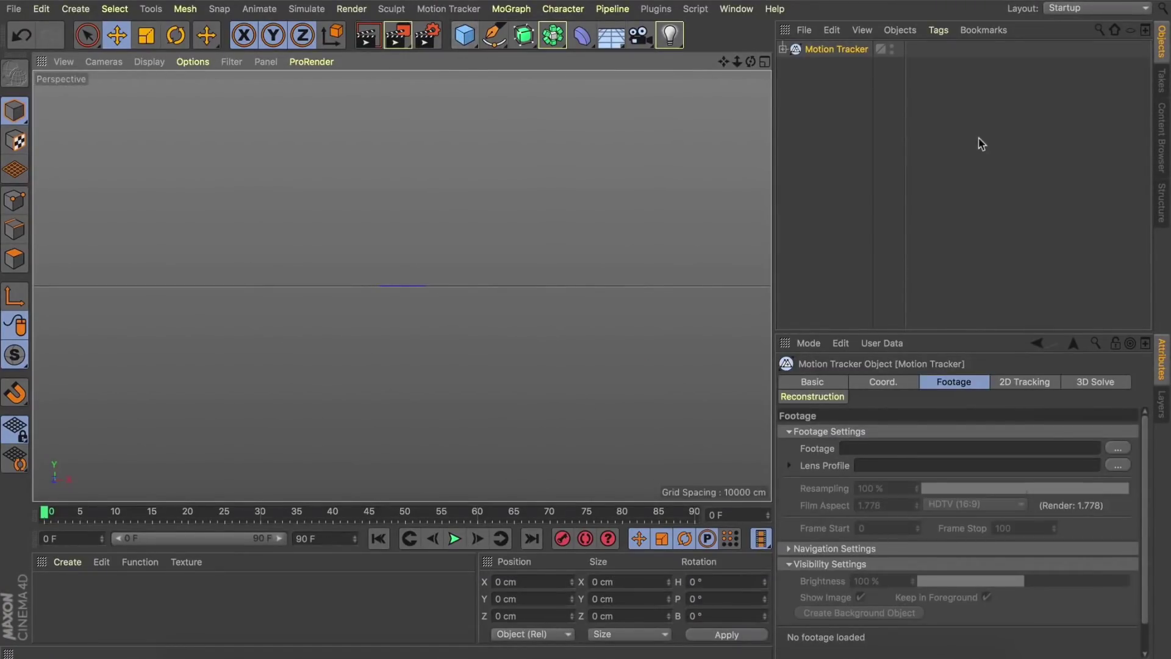
{"action": "left_click", "coordinate": [1118, 449]}
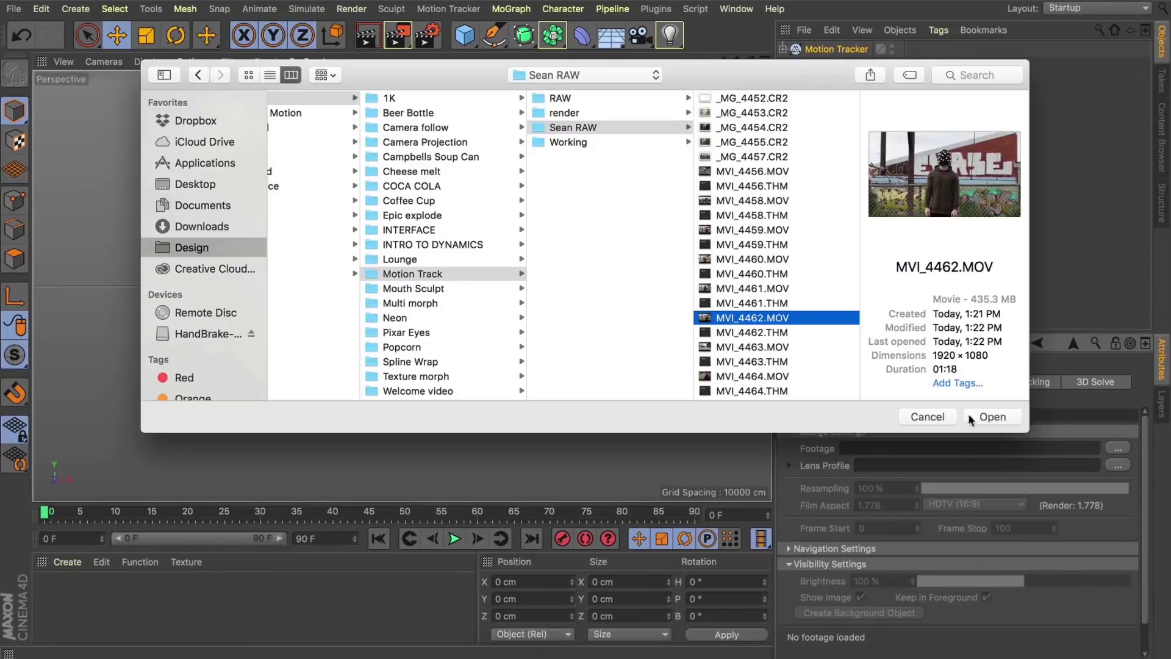
{"action": "left_click", "coordinate": [990, 417]}
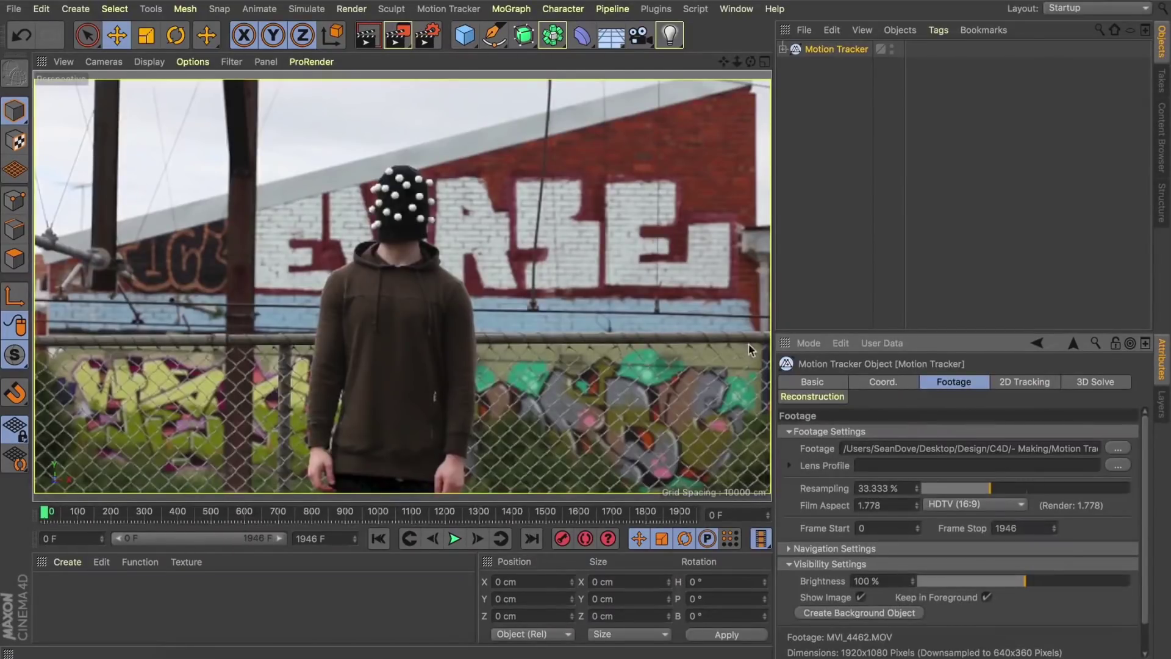
{"action": "left_click_drag", "start_coordinate": [72, 512], "coordinate": [243, 488]}
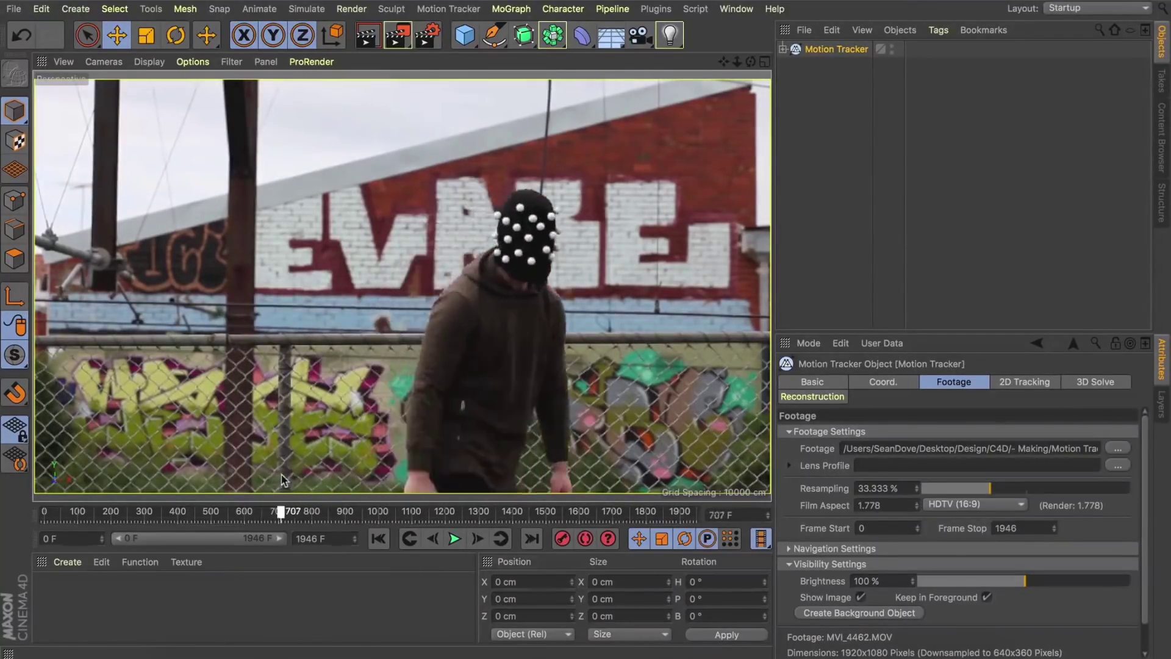
{"action": "left_click_drag", "start_coordinate": [289, 477], "coordinate": [181, 497]}
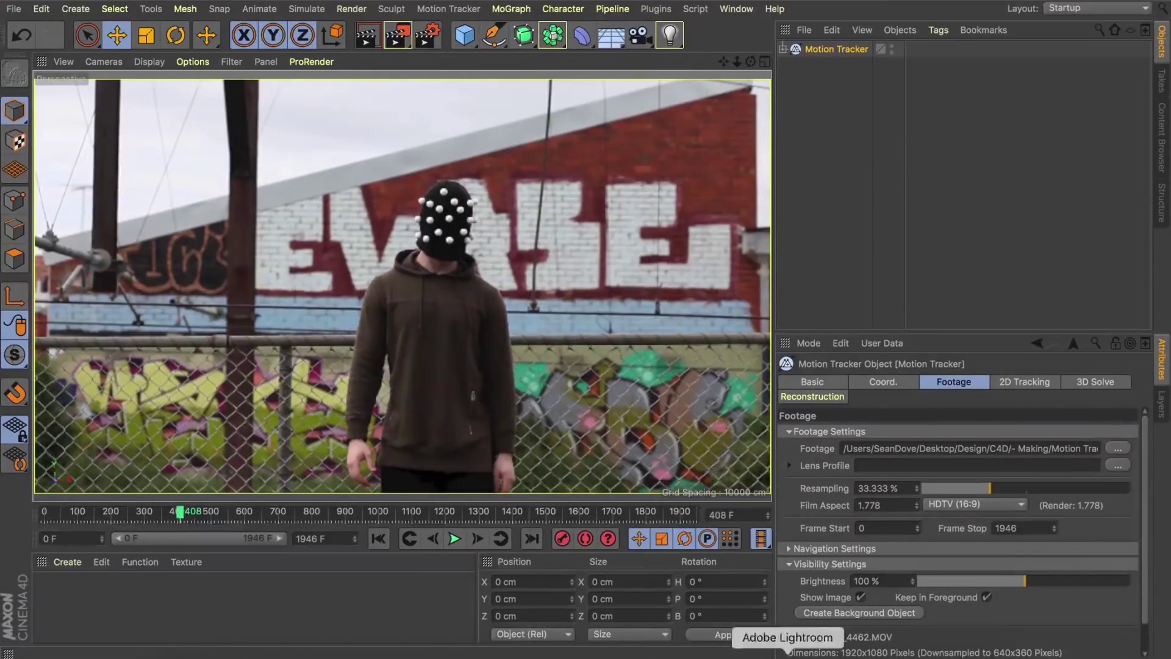
End the footage and timeline at frame 400 and raise footage resampling to 100%.
{"action": "left_click", "coordinate": [1034, 530]}
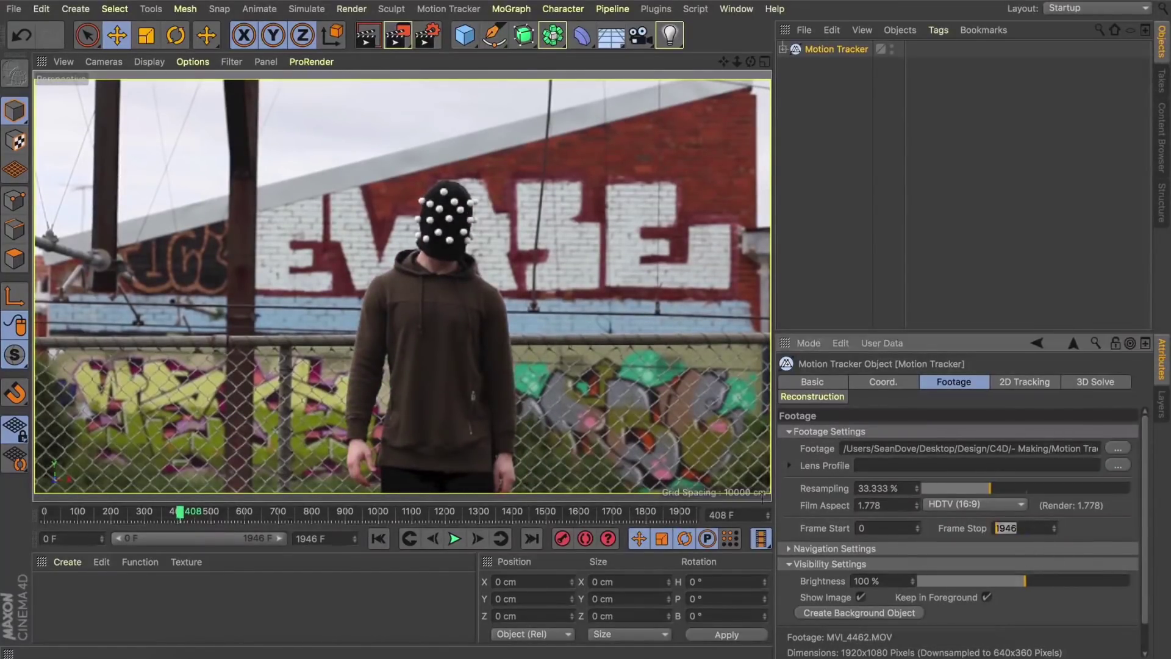
{"action": "type", "text": "400"}
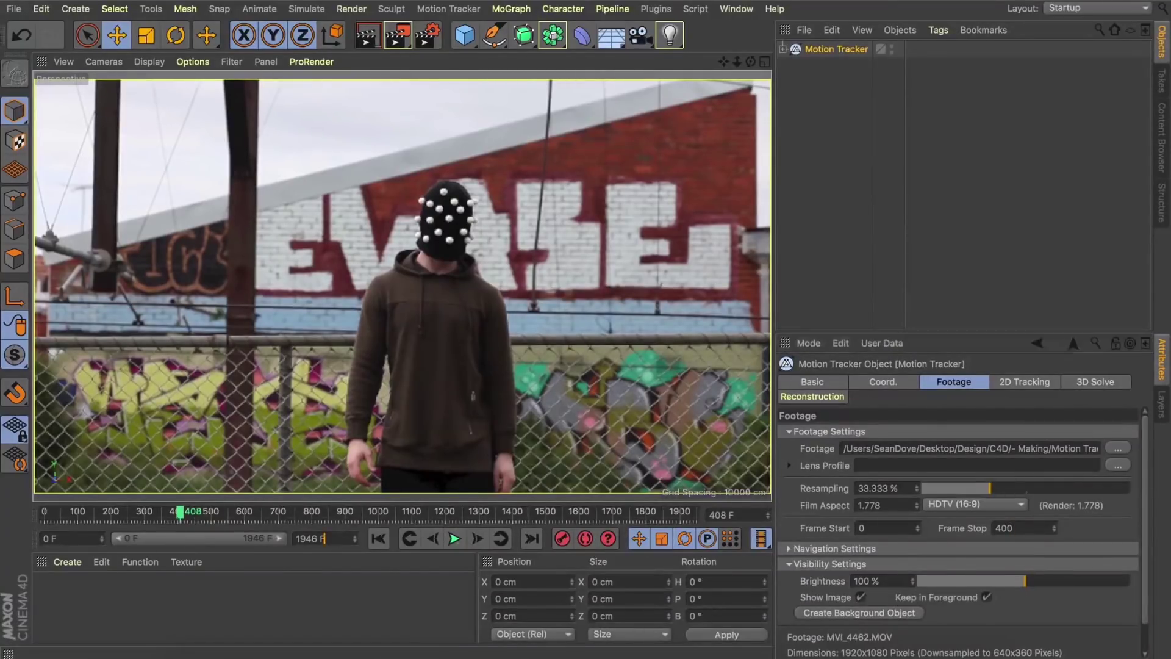
{"action": "type", "text": "4"}
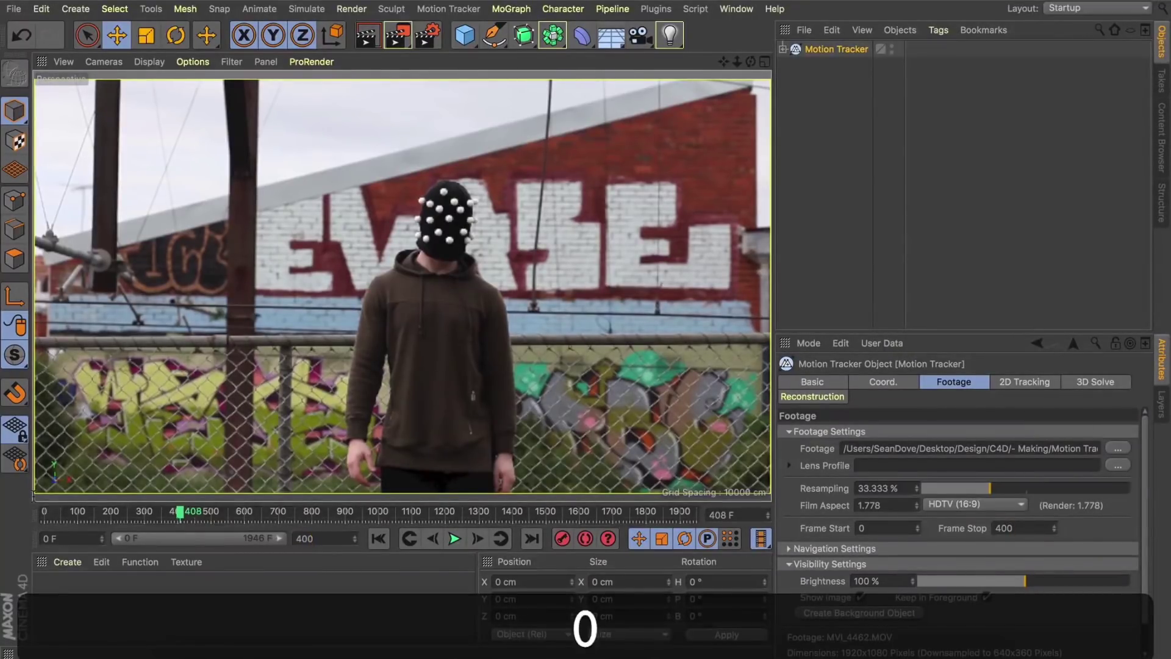
{"action": "type", "text": "00"}
{"action": "key", "text": "Return"}
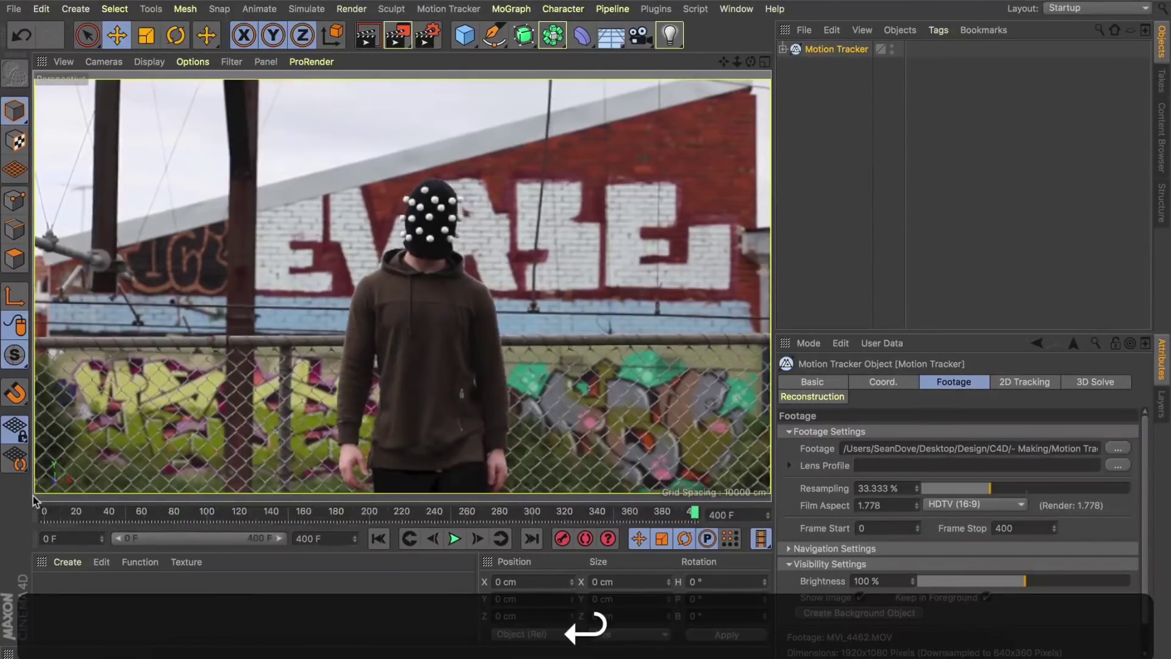
{"action": "left_click_drag", "start_coordinate": [291, 511], "coordinate": [451, 499]}
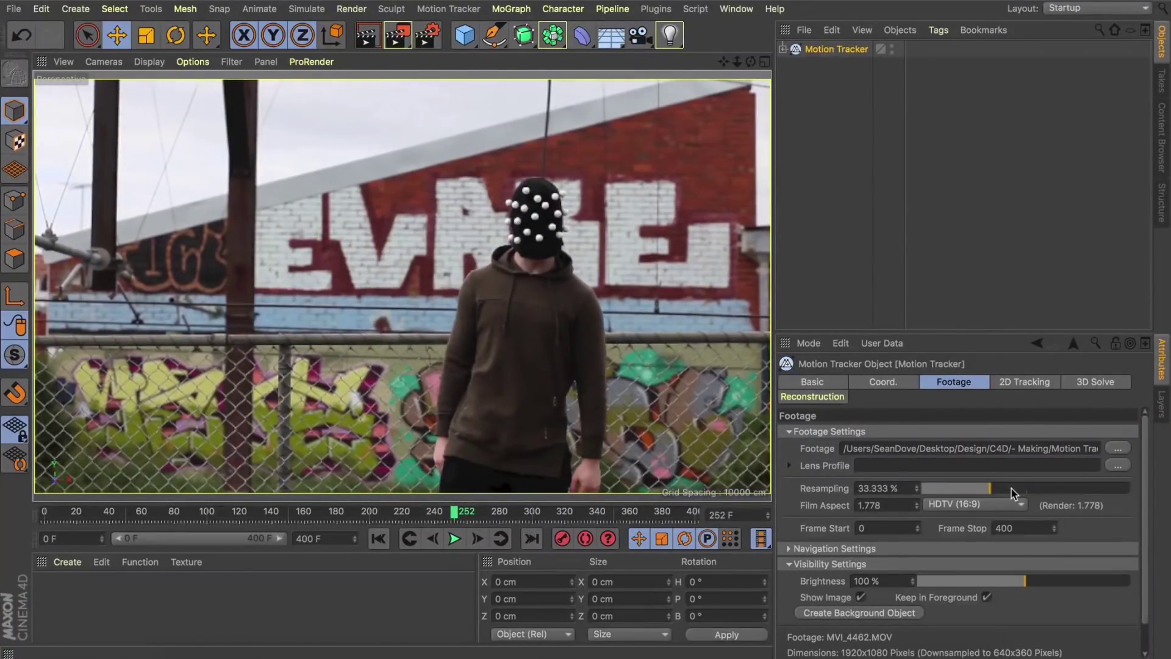
{"action": "left_click_drag", "start_coordinate": [1011, 489], "coordinate": [1133, 489]}
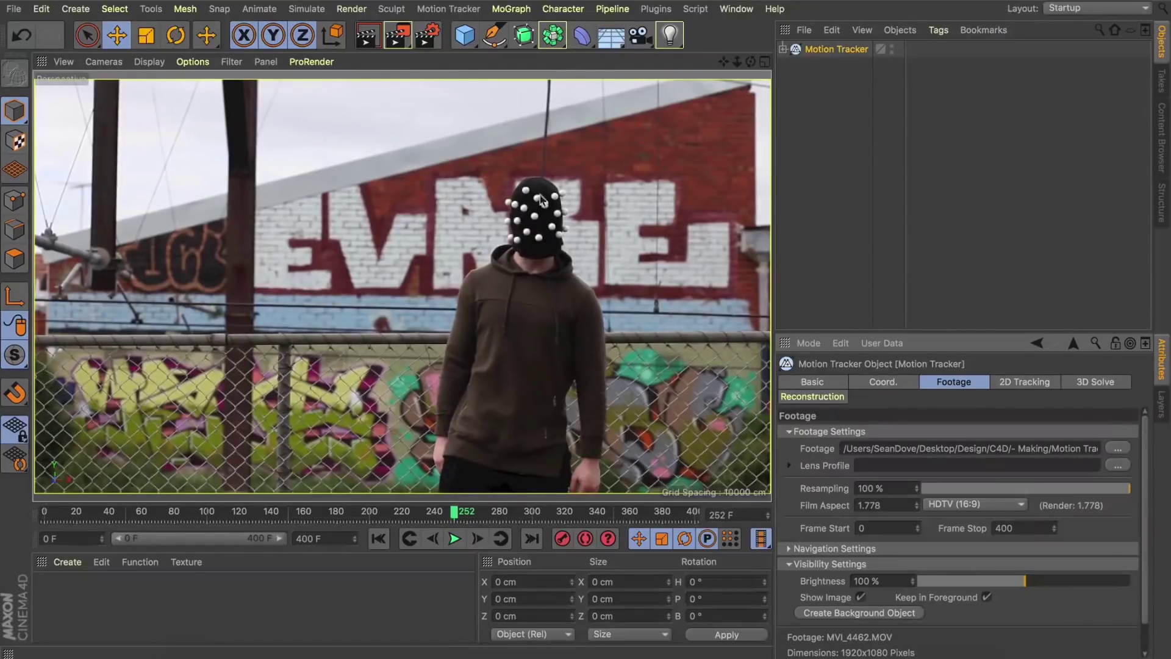
Switch the tracker's 2D Tracking to Manual Tracking and return to its Footage settings.
{"action": "left_click", "coordinate": [1011, 381]}
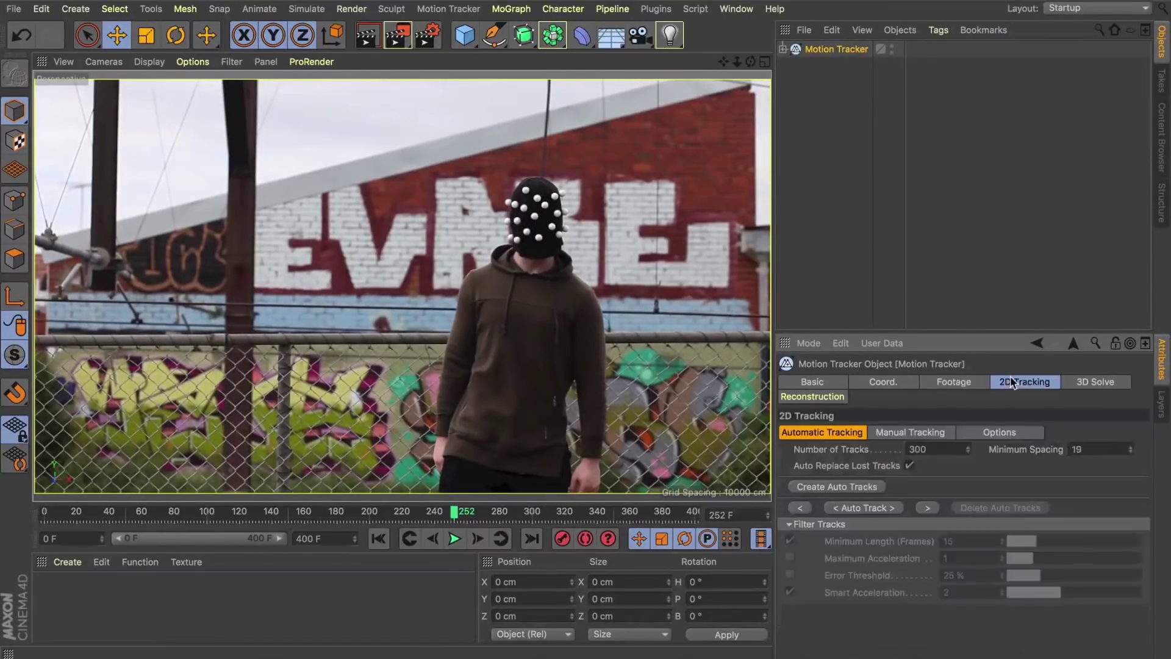
{"action": "left_click", "coordinate": [912, 433]}
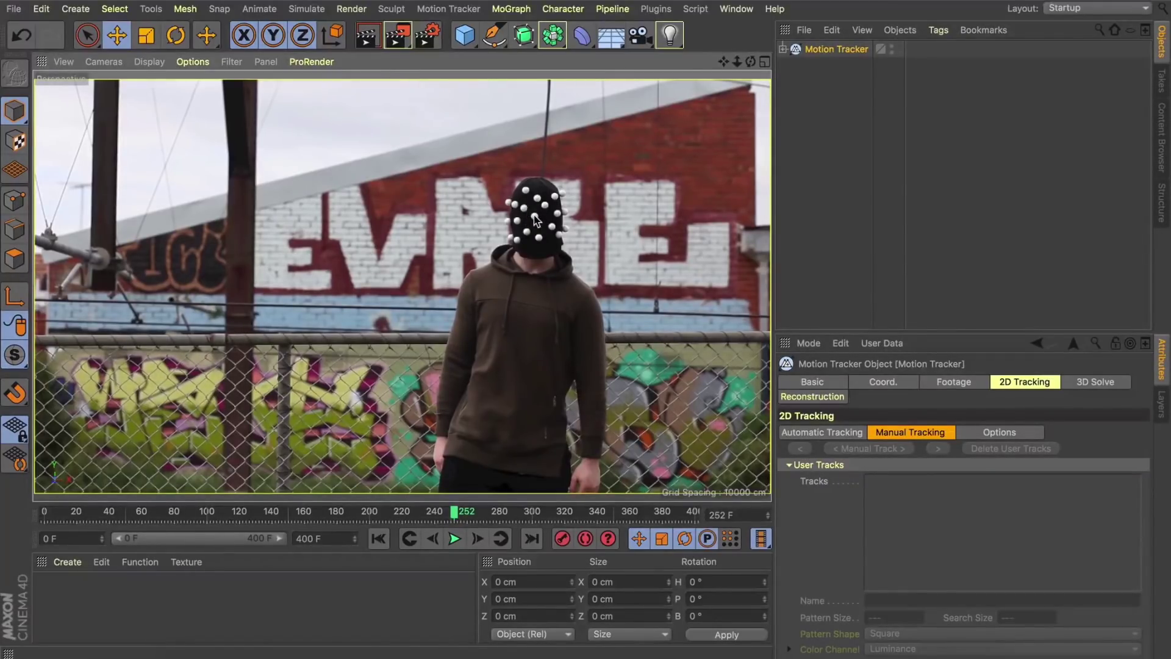
{"action": "scroll", "coordinate": [536, 220], "scroll_direction": "up", "scroll_amount": 10}
{"action": "scroll", "coordinate": [534, 221], "scroll_direction": "up", "scroll_amount": 3}
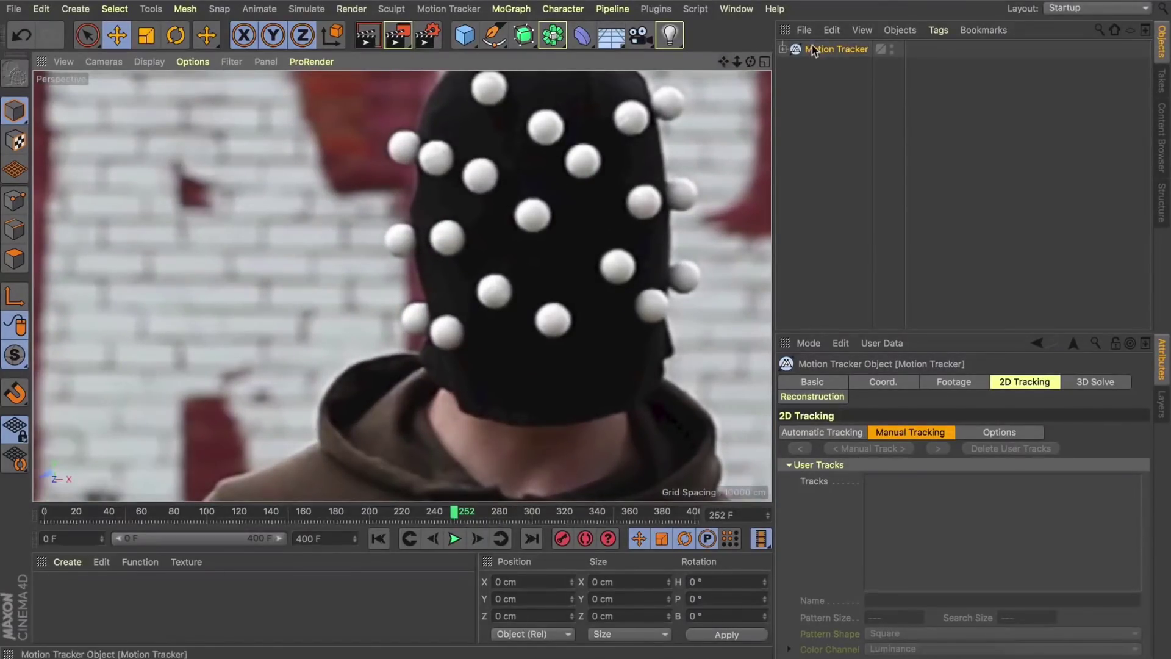
{"action": "left_click", "coordinate": [881, 382]}
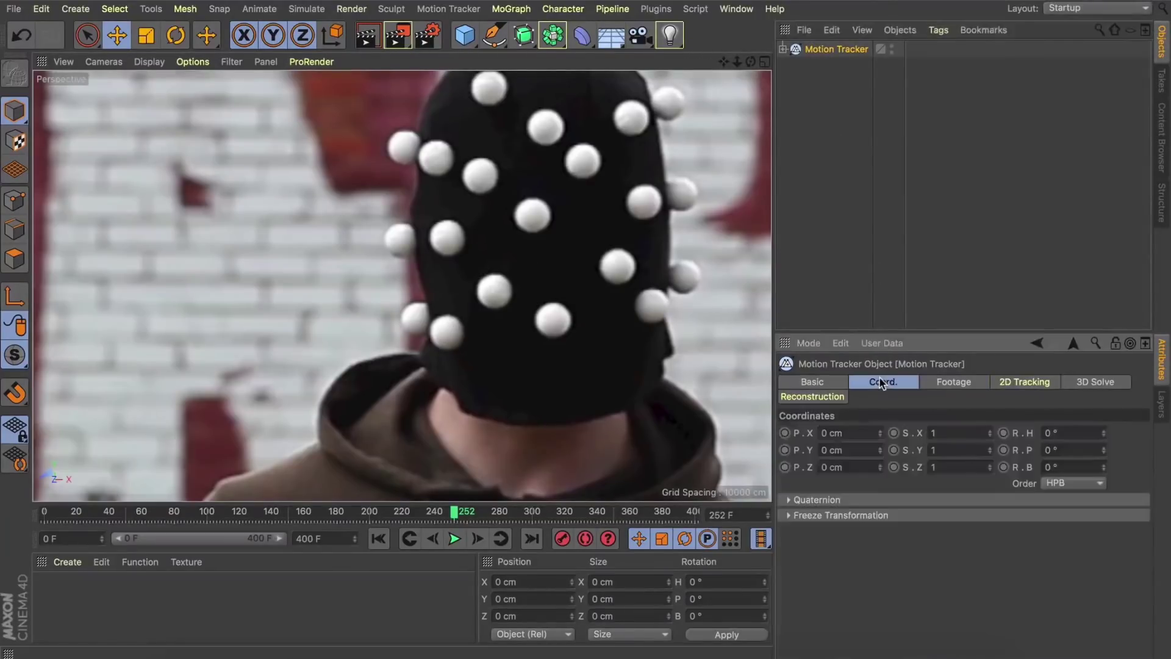
{"action": "left_click", "coordinate": [941, 382]}
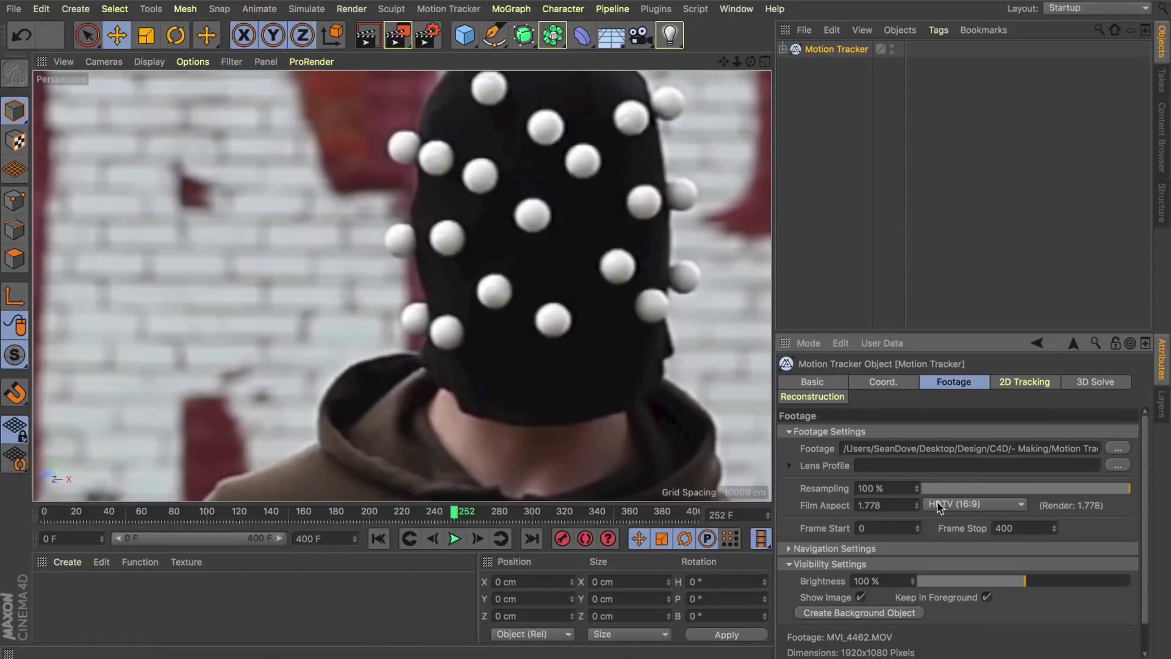
Reset navigation to Full Footage and zoom to about 363% on the marked head.
{"action": "left_click", "coordinate": [822, 549]}
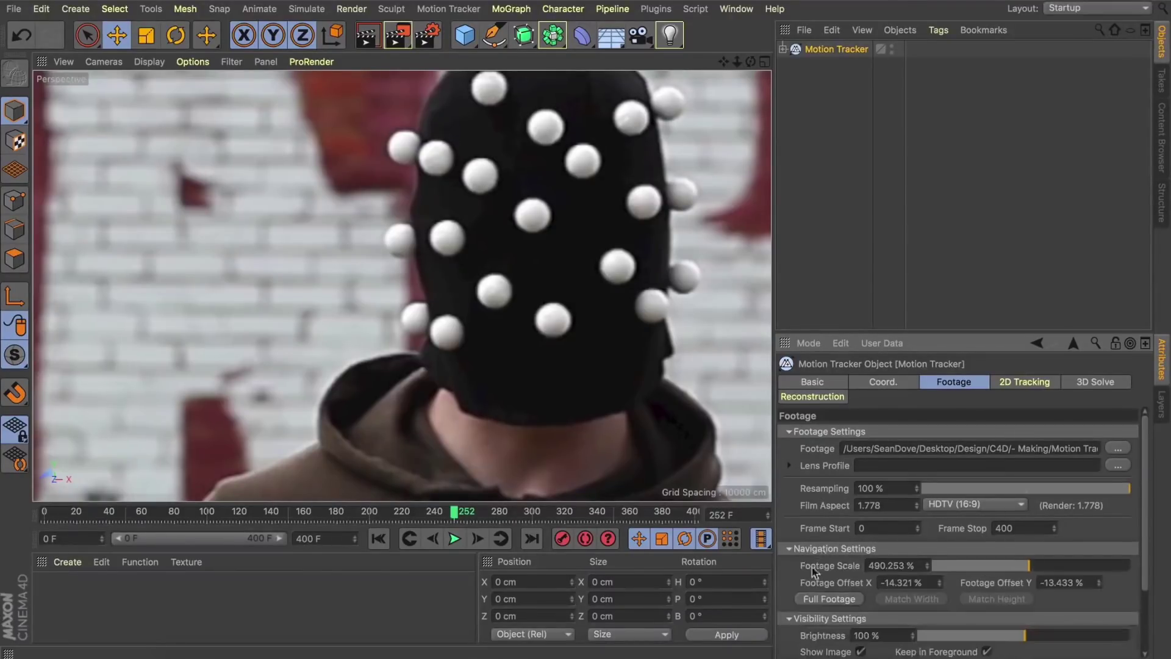
{"action": "left_click", "coordinate": [813, 600]}
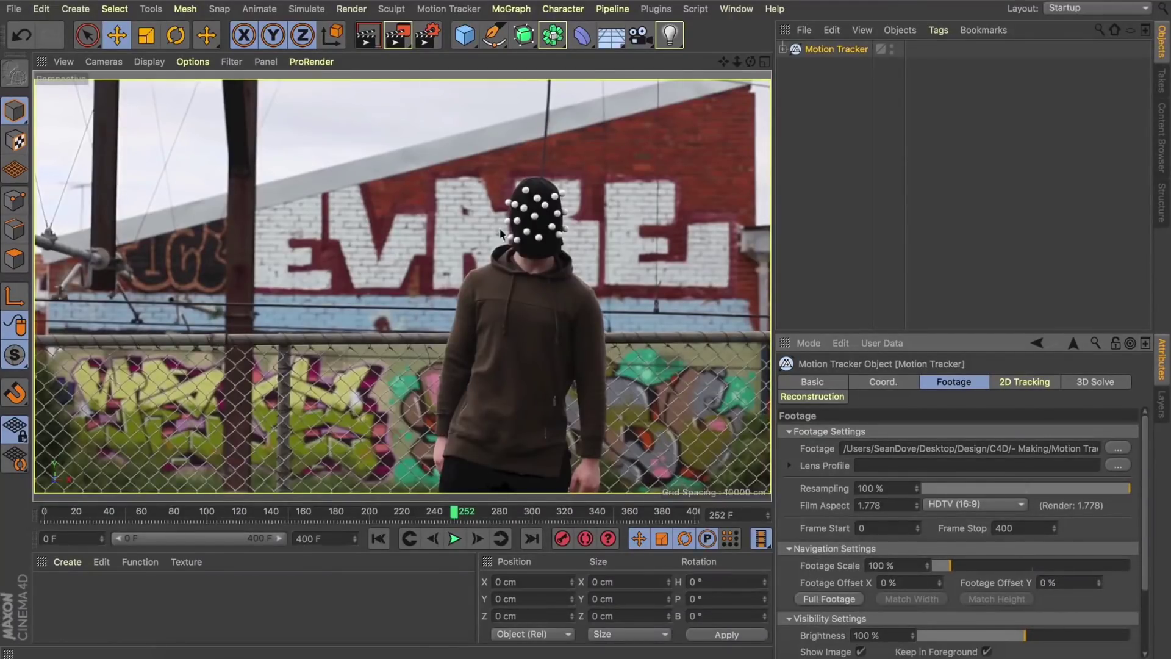
{"action": "scroll", "coordinate": [521, 214], "scroll_direction": "up", "scroll_amount": 10}
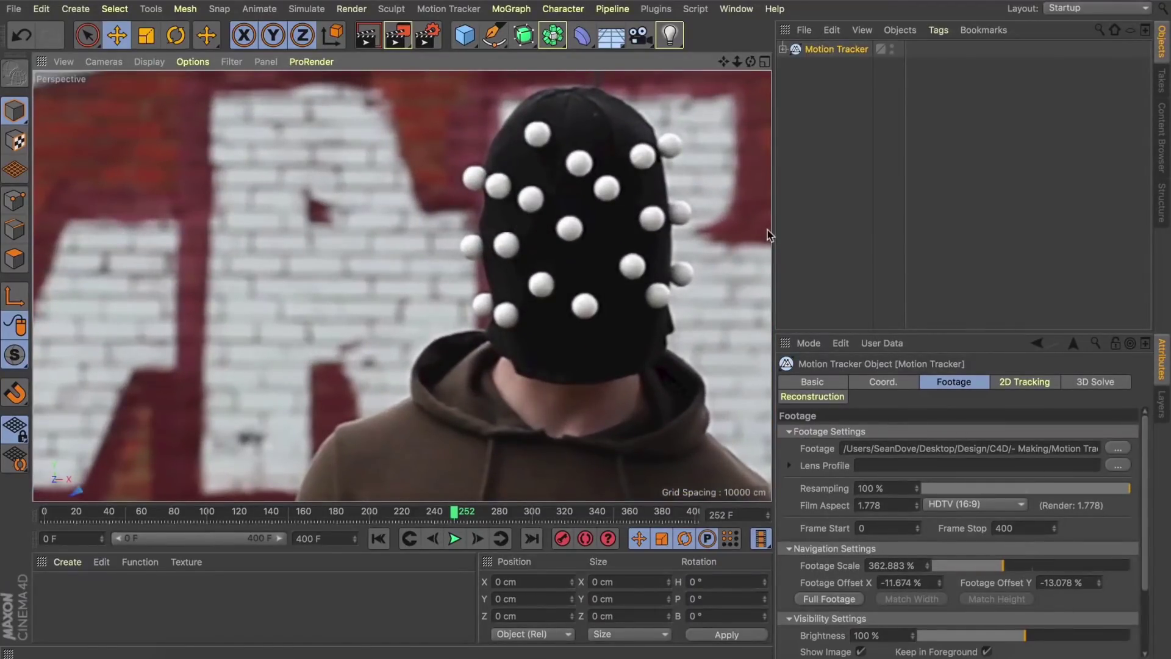
{"action": "left_click", "coordinate": [824, 149]}
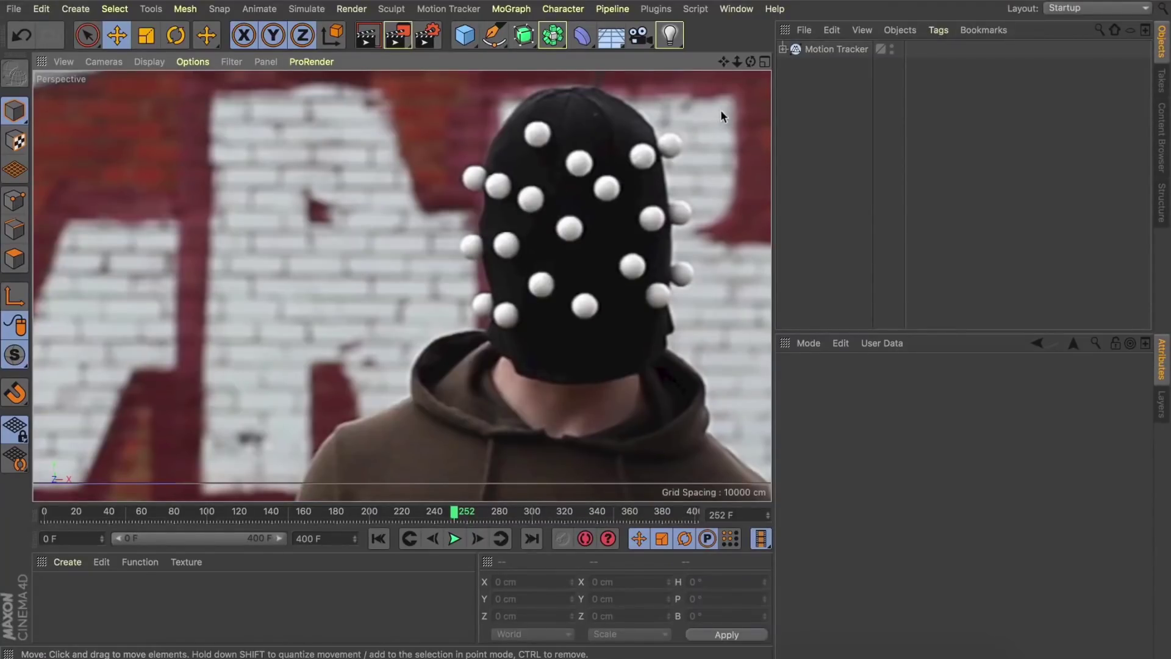
Manually track a central face marker to frame 398, then zoom in to about 605%.
{"action": "left_click", "coordinate": [803, 48]}
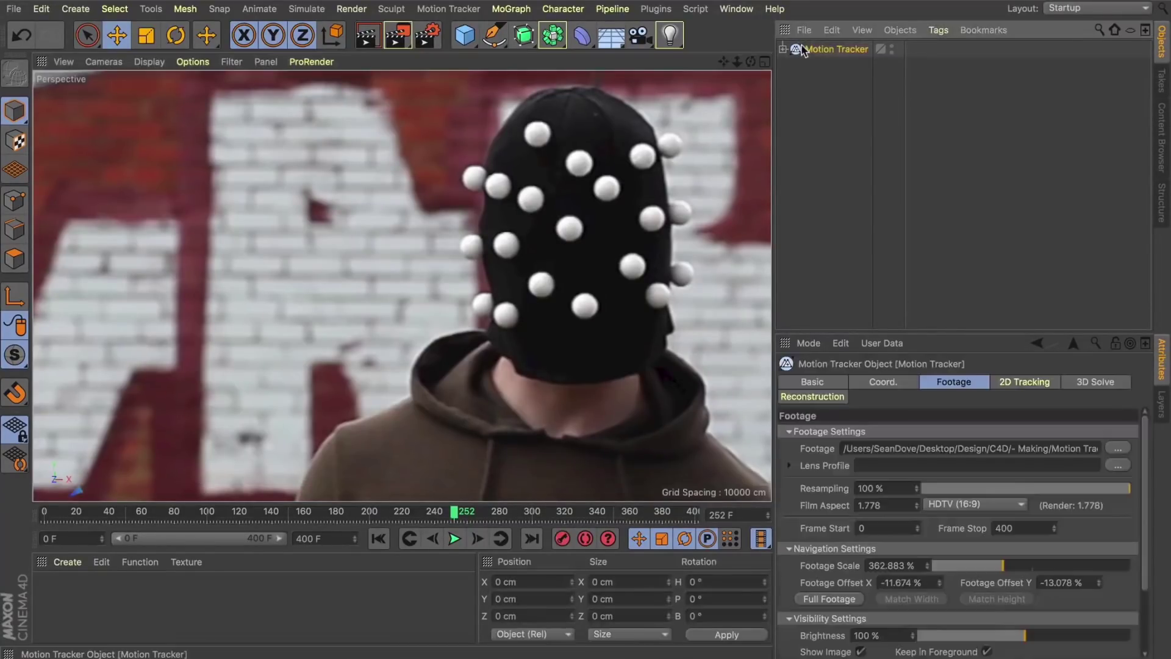
{"action": "left_click", "coordinate": [1021, 382]}
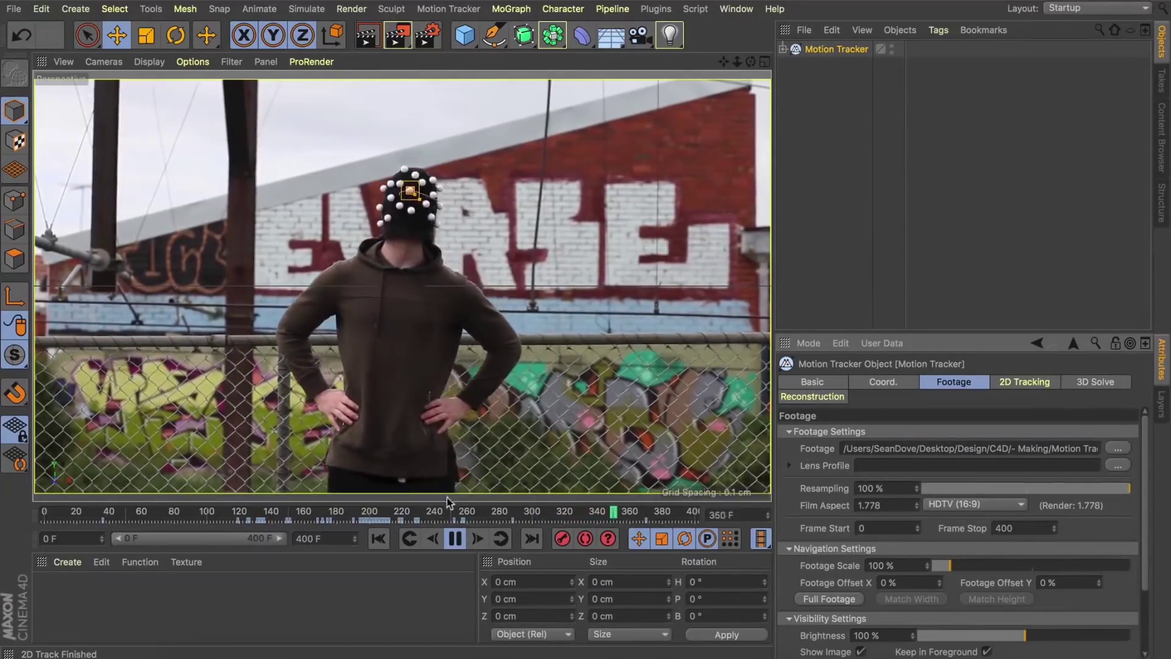
{"action": "left_click", "coordinate": [456, 539]}
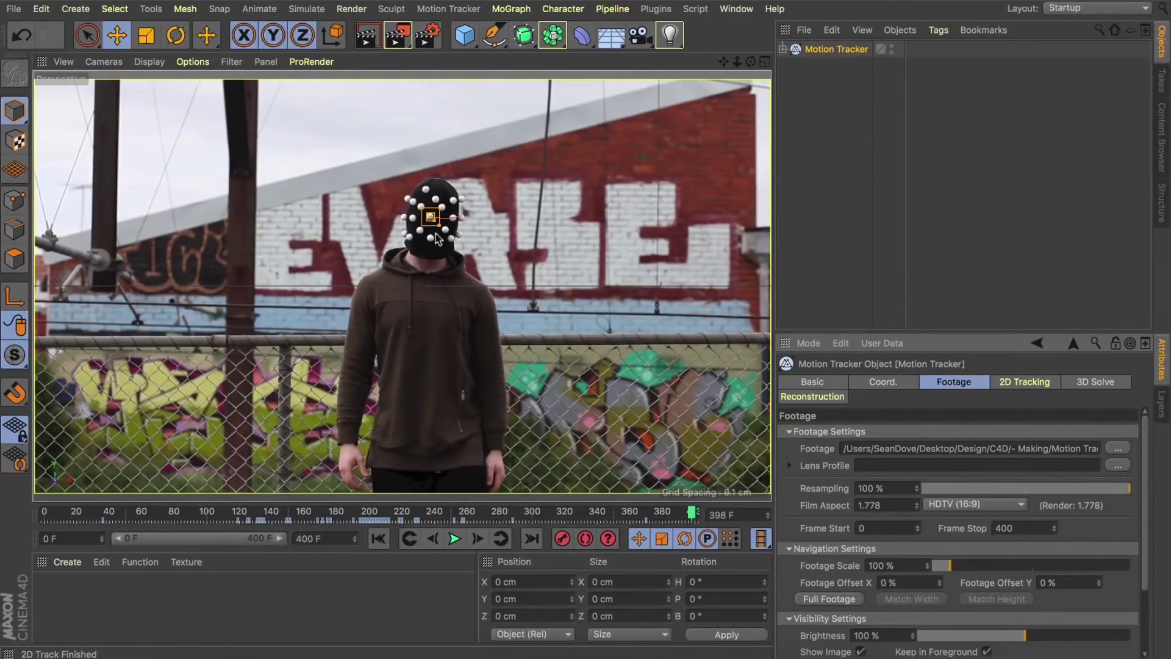
{"action": "scroll", "coordinate": [427, 201], "scroll_direction": "up", "scroll_amount": 10}
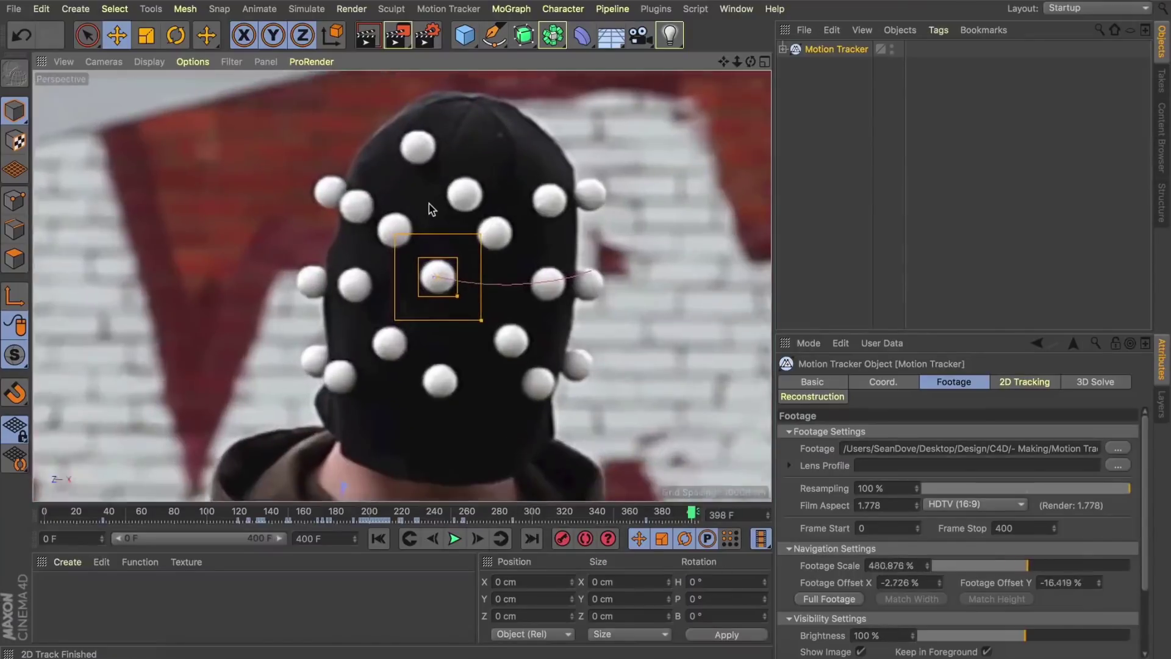
{"action": "scroll", "coordinate": [429, 208], "scroll_direction": "up", "scroll_amount": 2}
{"action": "scroll", "coordinate": [429, 209], "scroll_direction": "up", "scroll_amount": 2}
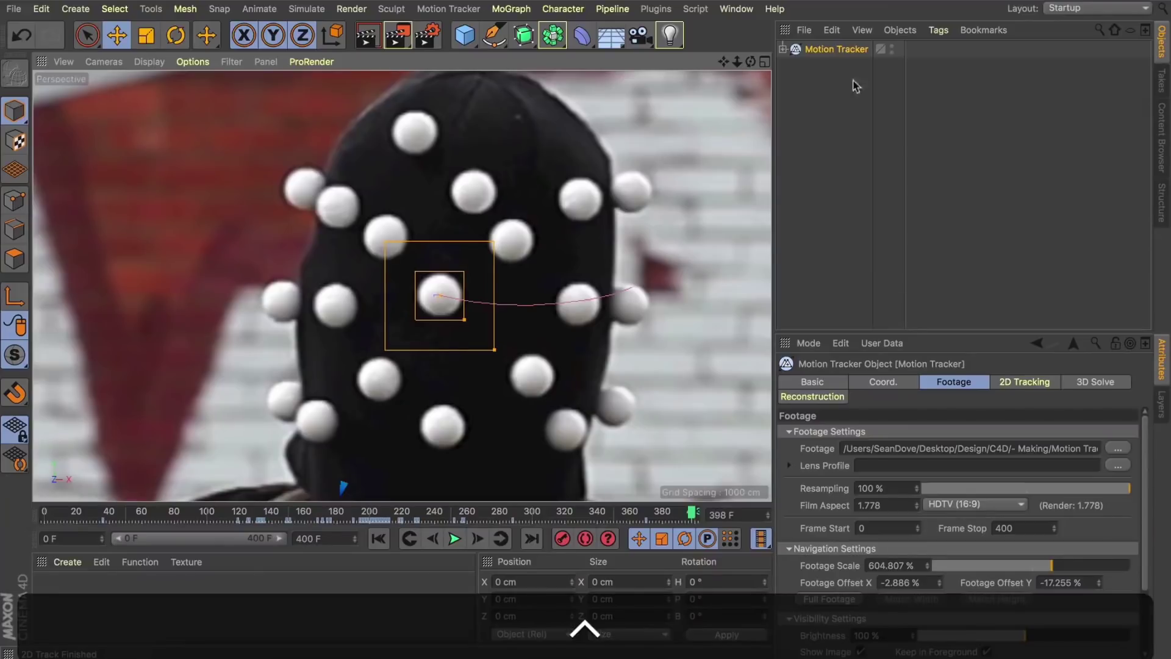
Bring up the list of manual user tracks and frame the head markers.
{"action": "left_click", "coordinate": [1023, 382]}
{"action": "left_click", "coordinate": [378, 538]}
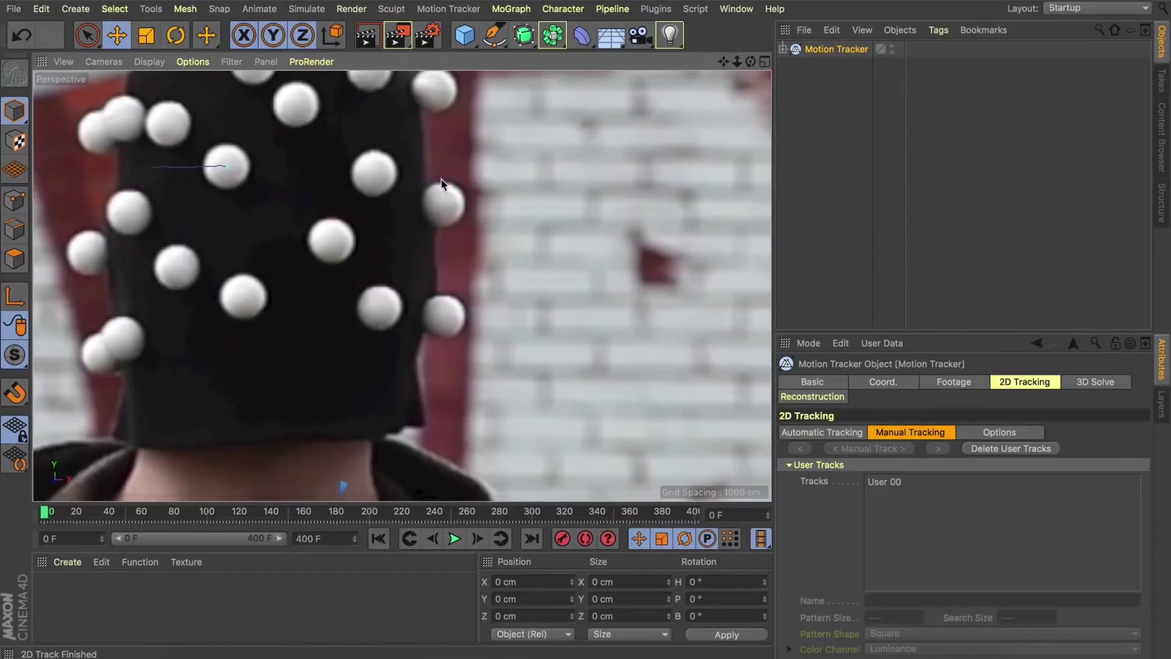
{"action": "scroll", "coordinate": [442, 184], "scroll_direction": "down", "scroll_amount": 5}
{"action": "scroll", "coordinate": [293, 110], "scroll_direction": "up", "scroll_amount": 3}
{"action": "scroll", "coordinate": [317, 135], "scroll_direction": "down", "scroll_amount": 5}
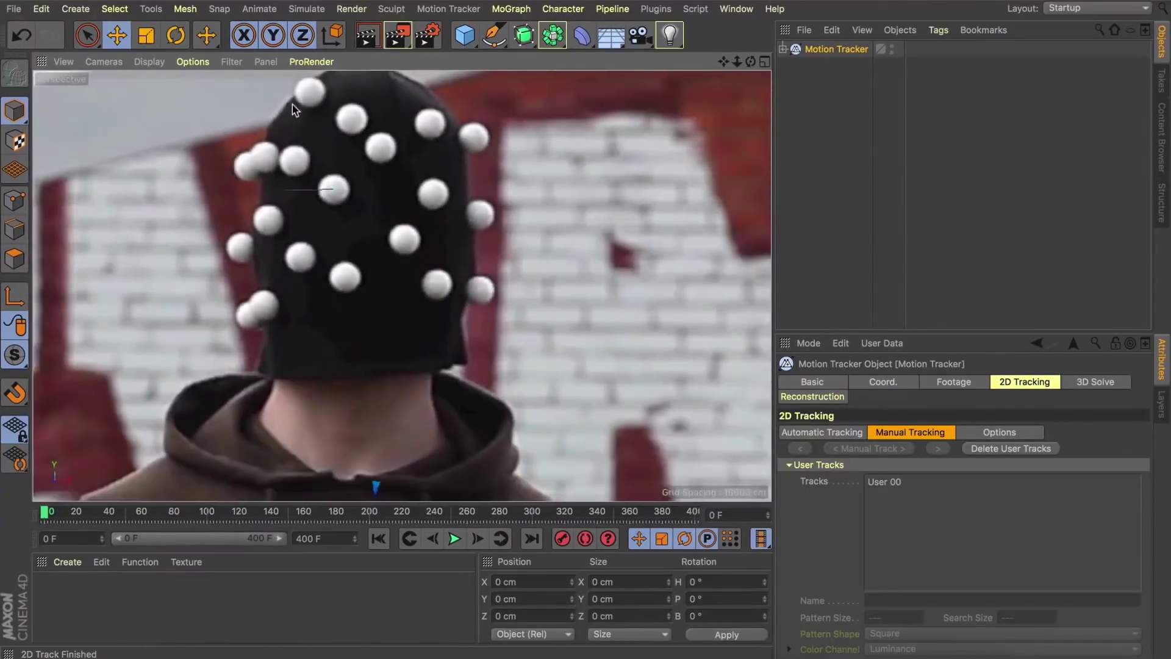
{"action": "scroll", "coordinate": [347, 155], "scroll_direction": "down", "scroll_amount": 2}
{"action": "scroll", "coordinate": [339, 146], "scroll_direction": "down", "scroll_amount": 3}
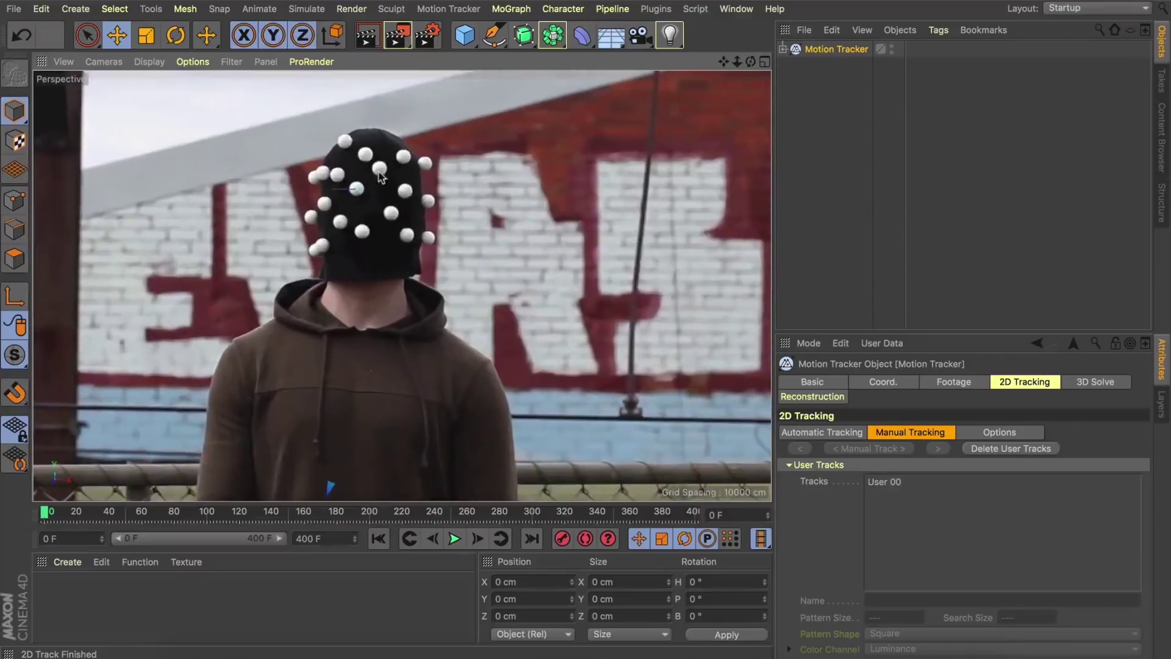
{"action": "scroll", "coordinate": [361, 153], "scroll_direction": "up", "scroll_amount": 6}
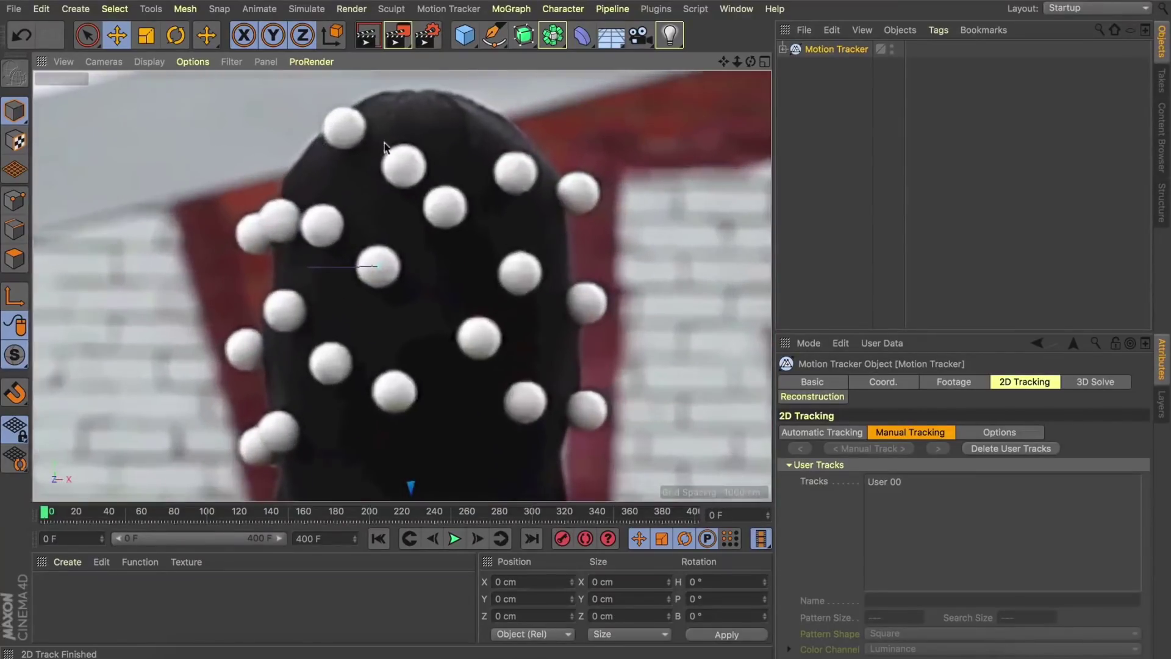
{"action": "scroll", "coordinate": [398, 162], "scroll_direction": "up", "scroll_amount": 3}
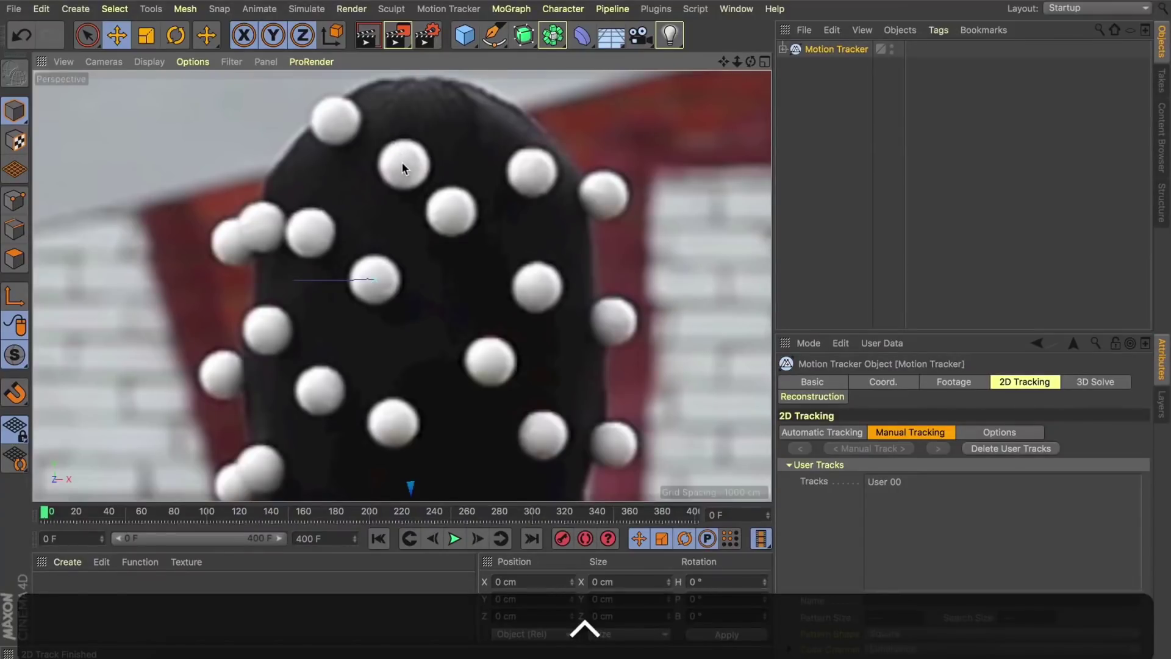
Create User 02 on the upper sphere with pattern size 21 and search size 37, and track it.
{"action": "left_click", "coordinate": [402, 162], "text": "ctrl"}
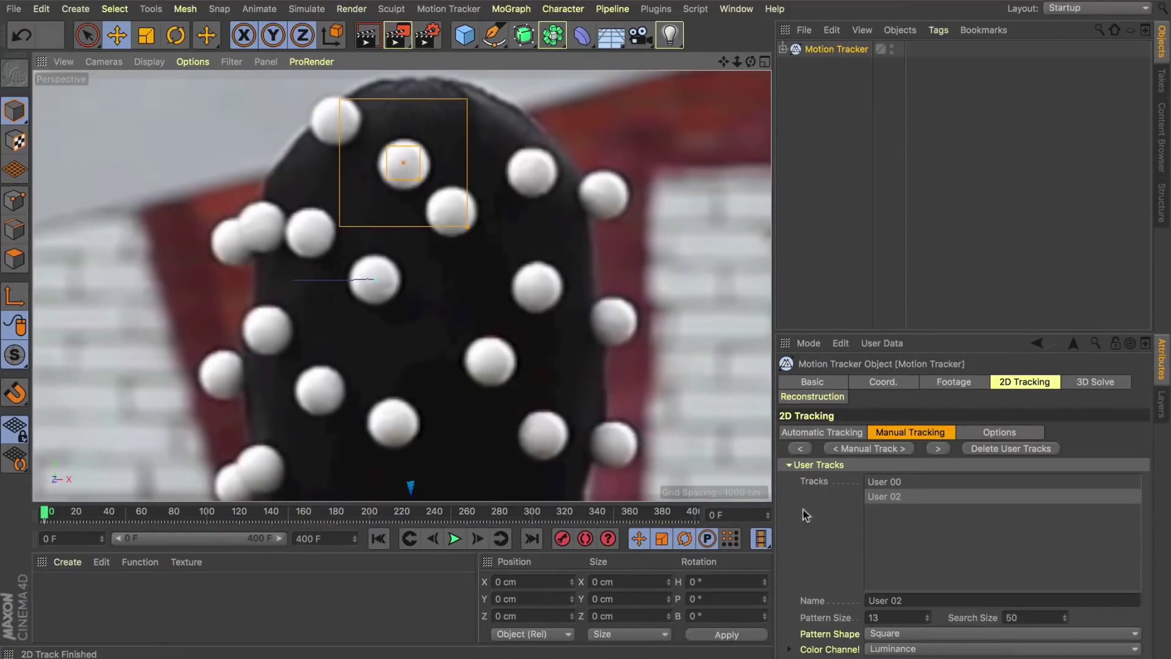
{"action": "left_click_drag", "start_coordinate": [420, 179], "coordinate": [432, 190]}
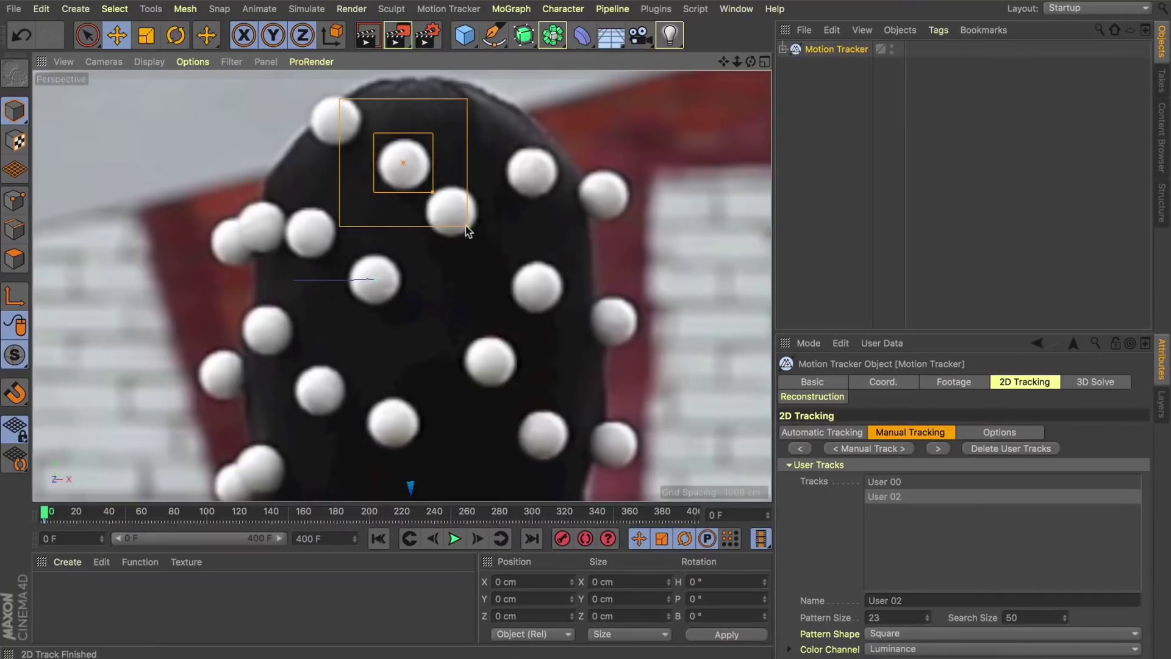
{"action": "left_click_drag", "start_coordinate": [466, 225], "coordinate": [400, 163]}
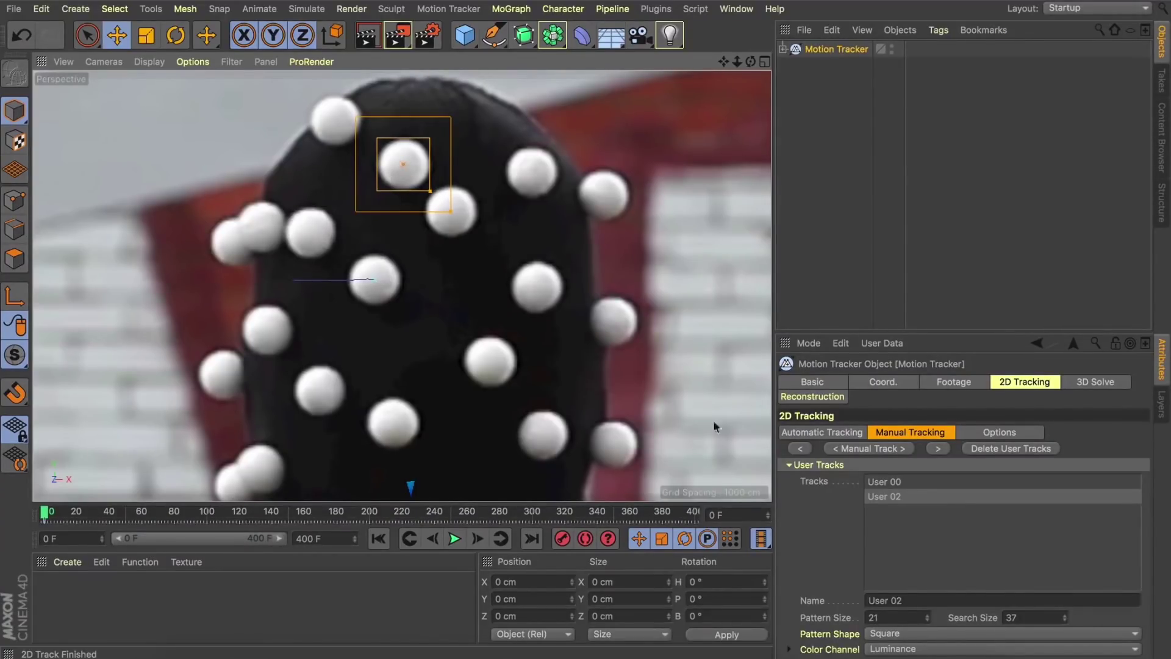
{"action": "left_click", "coordinate": [867, 448]}
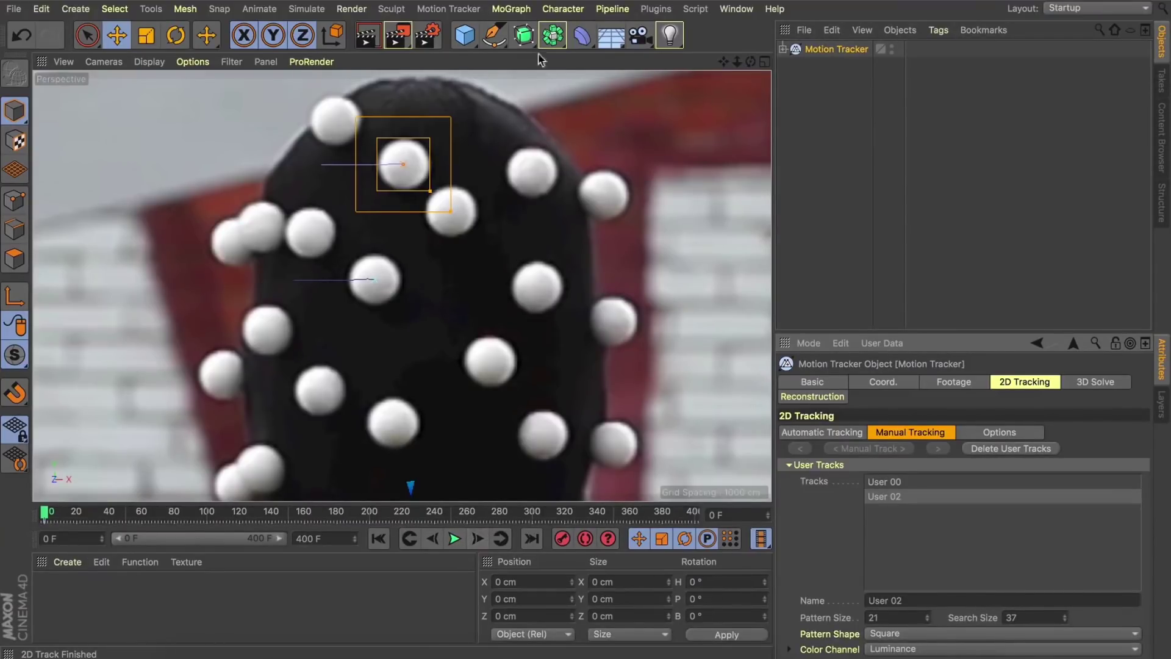
Advance the footage five frames and enable Lock View on Tracks.
{"action": "left_click", "coordinate": [477, 539]}
{"action": "left_click", "coordinate": [478, 538]}
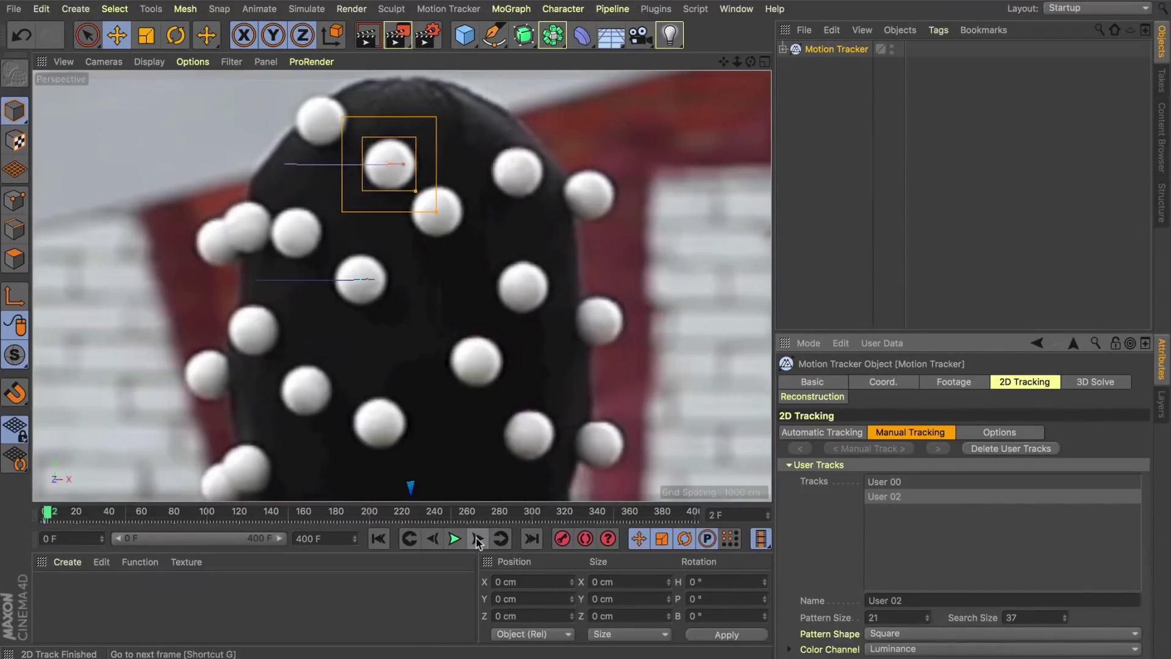
{"action": "left_click", "coordinate": [477, 538]}
{"action": "left_click", "coordinate": [478, 538]}
{"action": "left_click", "coordinate": [477, 539]}
{"action": "left_click", "coordinate": [478, 538]}
{"action": "left_click", "coordinate": [478, 538]}
{"action": "left_click", "coordinate": [477, 538]}
{"action": "left_click", "coordinate": [478, 538]}
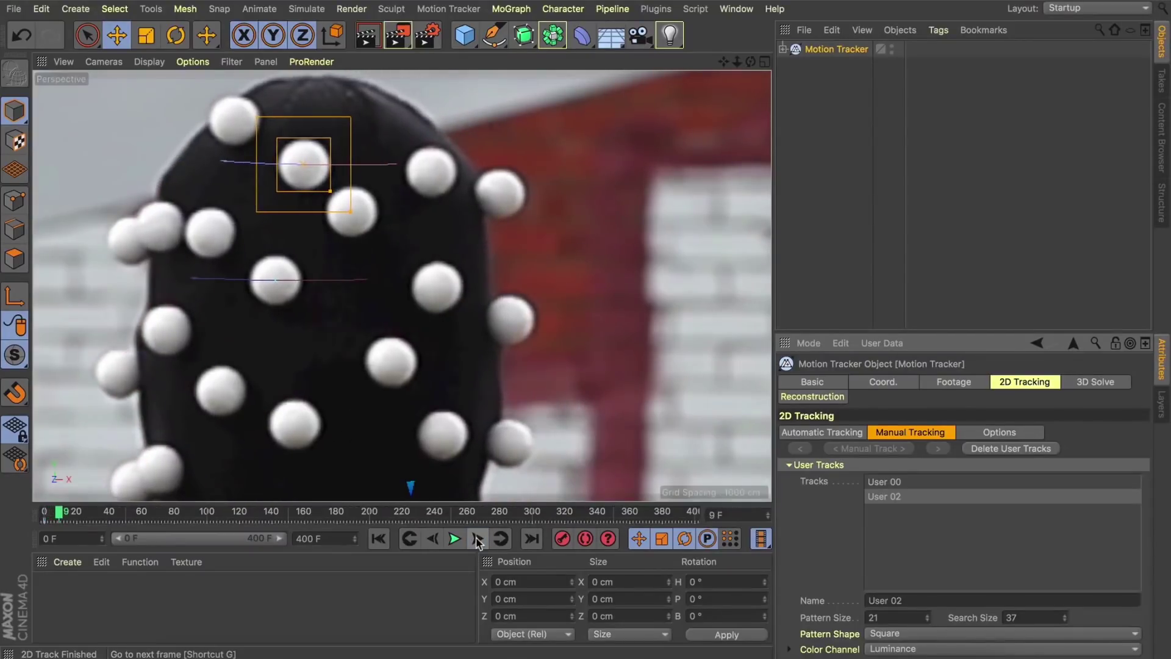
{"action": "left_click", "coordinate": [451, 9]}
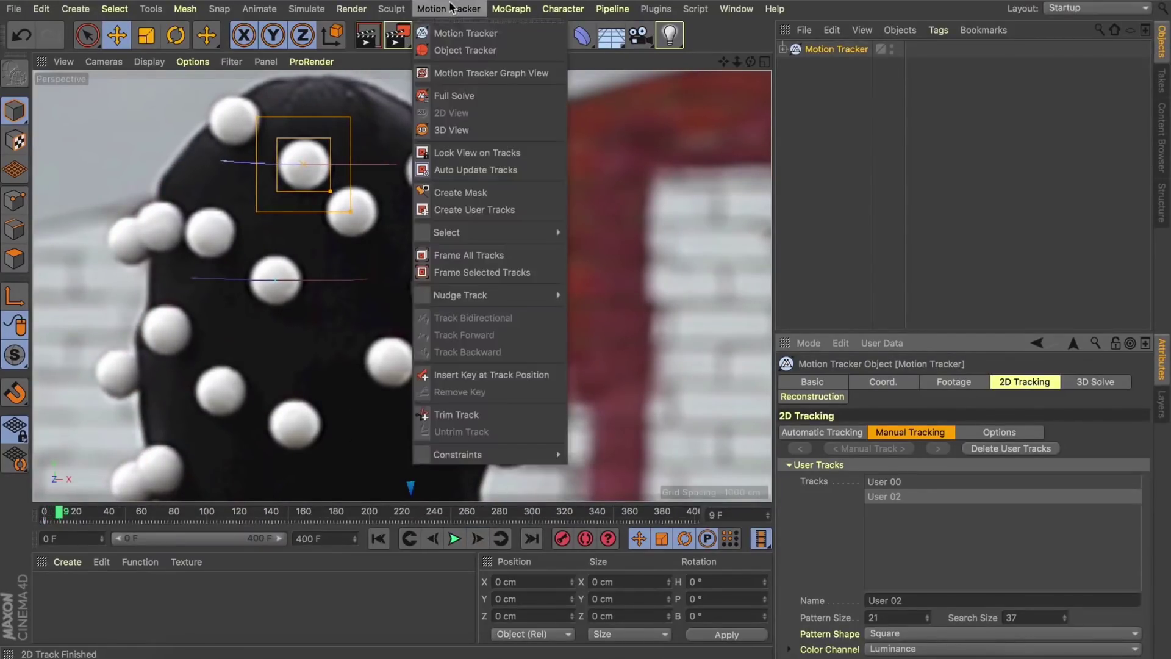
{"action": "left_click", "coordinate": [470, 154]}
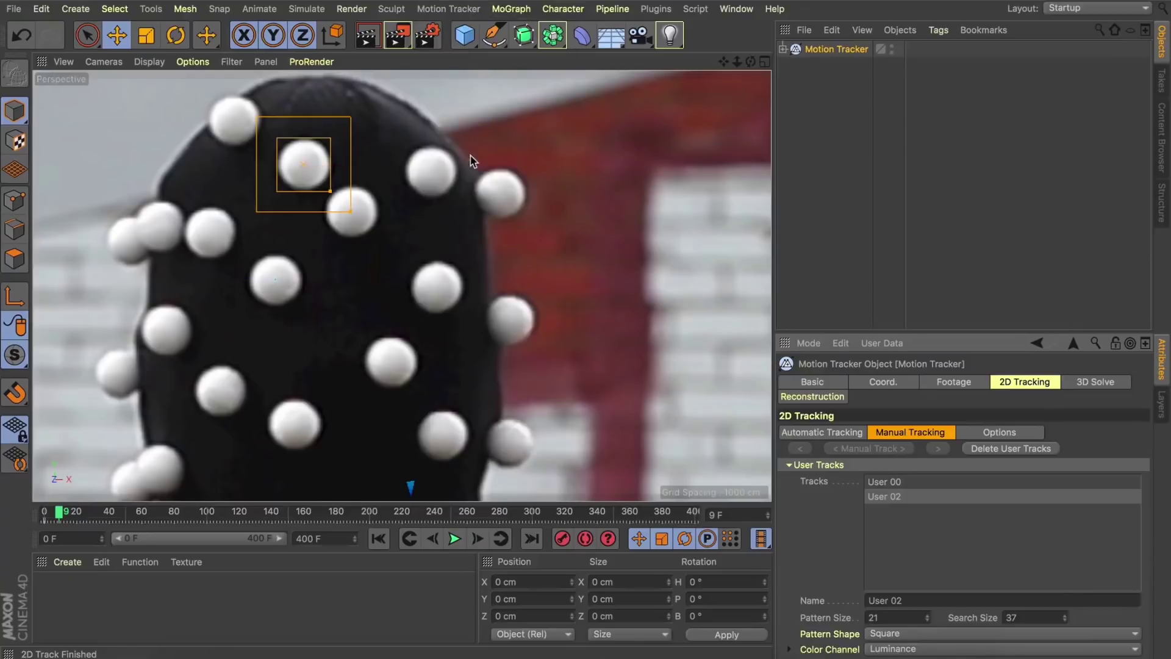
Step frame by frame up to frame 29, backing up once to recheck where User 02 fails.
{"action": "left_click", "coordinate": [477, 539]}
{"action": "left_click", "coordinate": [478, 538]}
{"action": "left_click", "coordinate": [477, 539]}
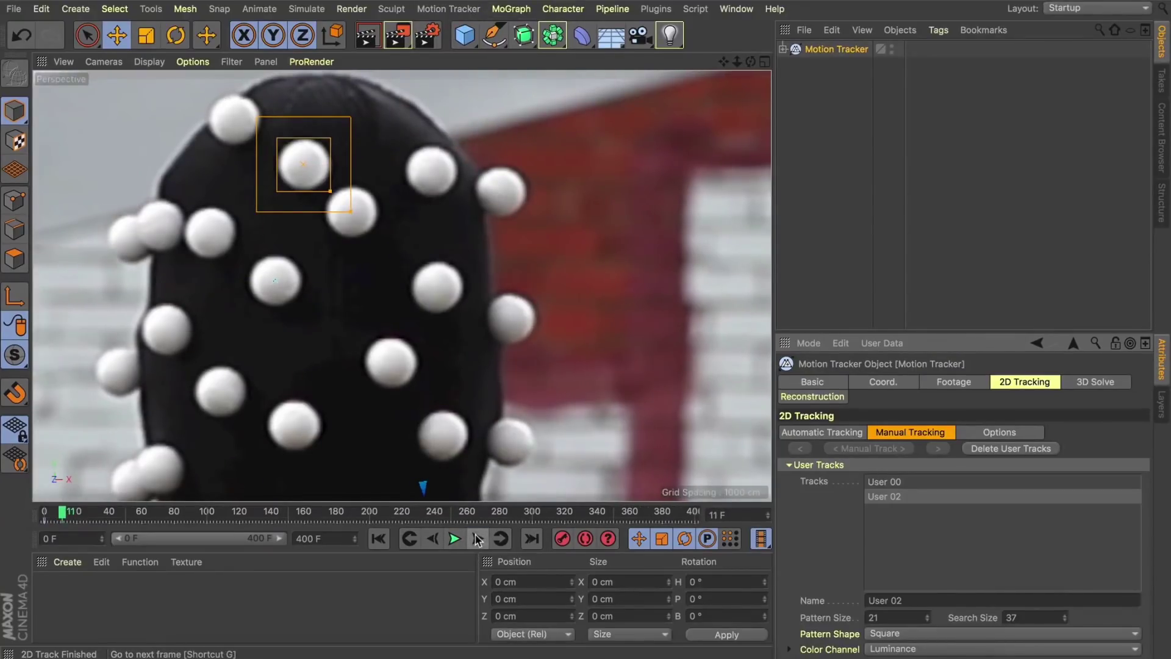
{"action": "left_click", "coordinate": [478, 538]}
{"action": "left_click", "coordinate": [478, 539]}
{"action": "left_click", "coordinate": [477, 539]}
{"action": "left_click", "coordinate": [478, 538]}
{"action": "left_click", "coordinate": [477, 539]}
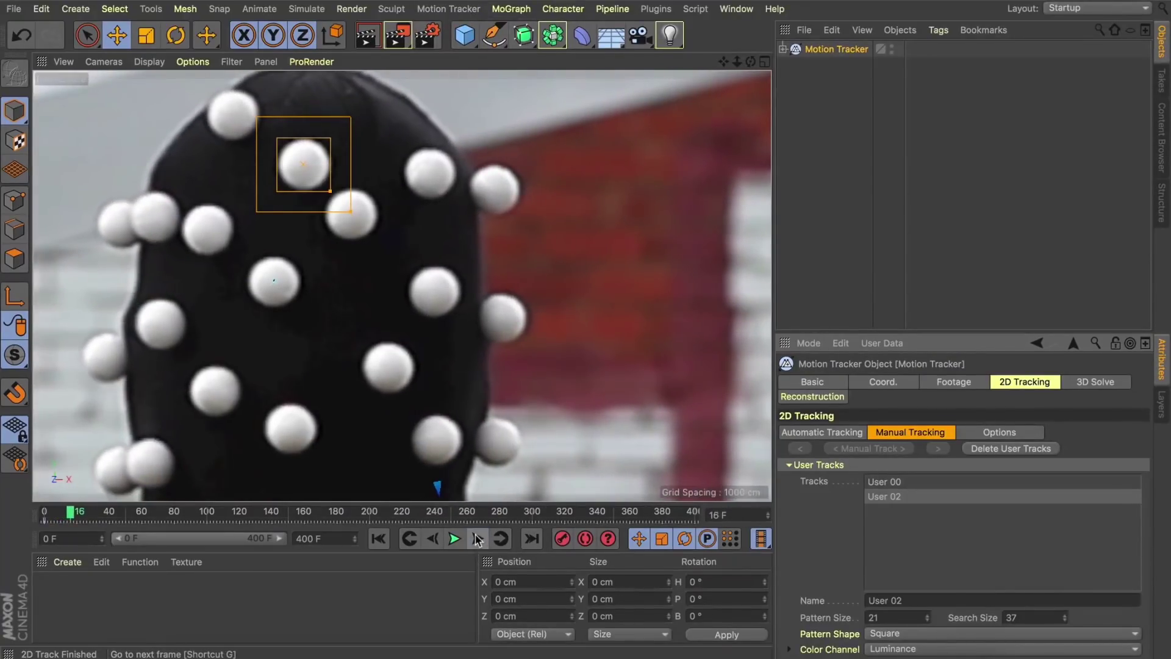
{"action": "left_click", "coordinate": [477, 539]}
{"action": "left_click", "coordinate": [478, 539]}
{"action": "left_click", "coordinate": [477, 538]}
{"action": "left_click", "coordinate": [477, 539]}
{"action": "left_click", "coordinate": [477, 538]}
{"action": "left_click", "coordinate": [478, 539]}
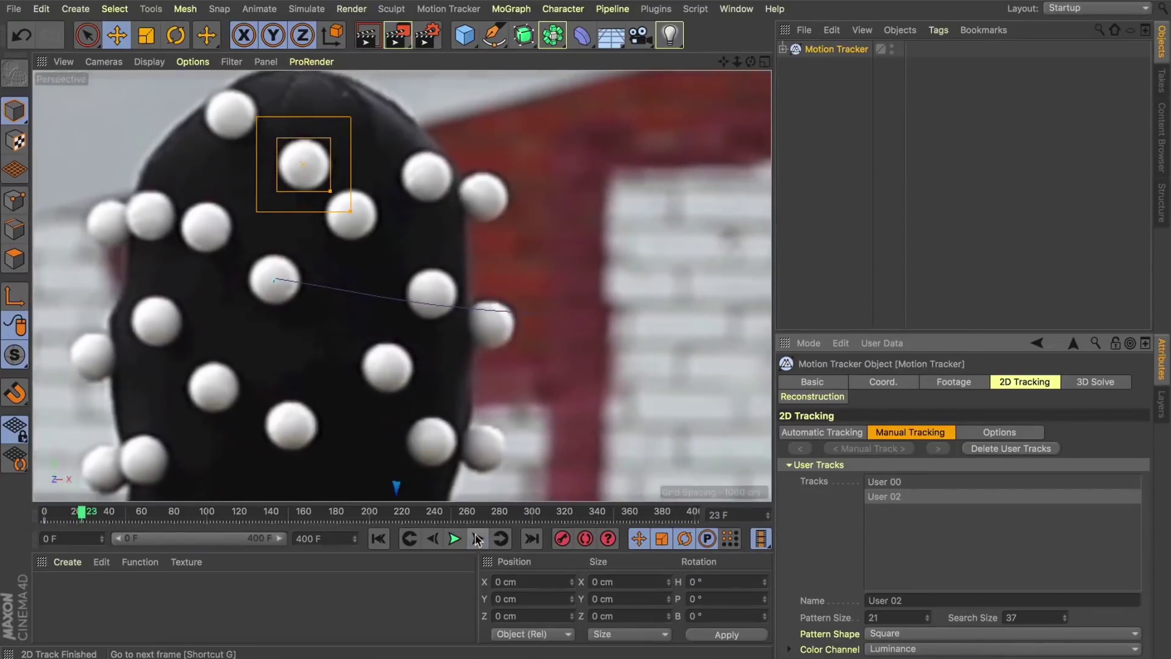
{"action": "left_click", "coordinate": [478, 538]}
{"action": "left_click", "coordinate": [478, 539]}
{"action": "left_click", "coordinate": [477, 538]}
{"action": "left_click", "coordinate": [478, 538]}
{"action": "left_click", "coordinate": [477, 538]}
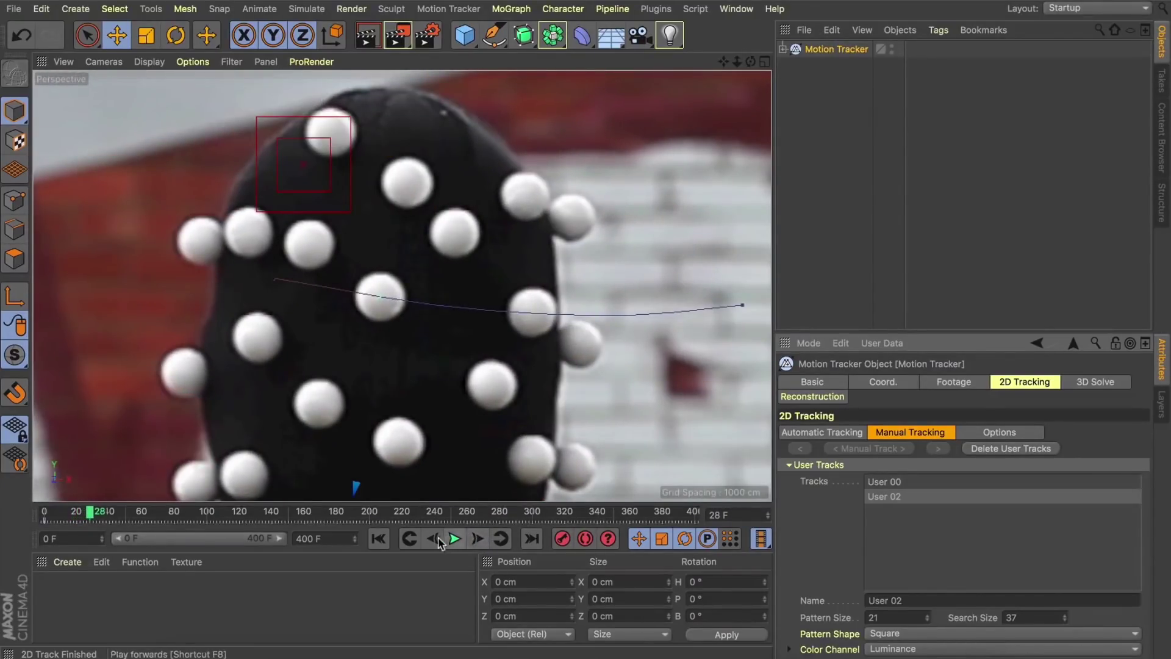
{"action": "left_click", "coordinate": [434, 539]}
{"action": "left_click", "coordinate": [434, 538]}
{"action": "left_click", "coordinate": [477, 538]}
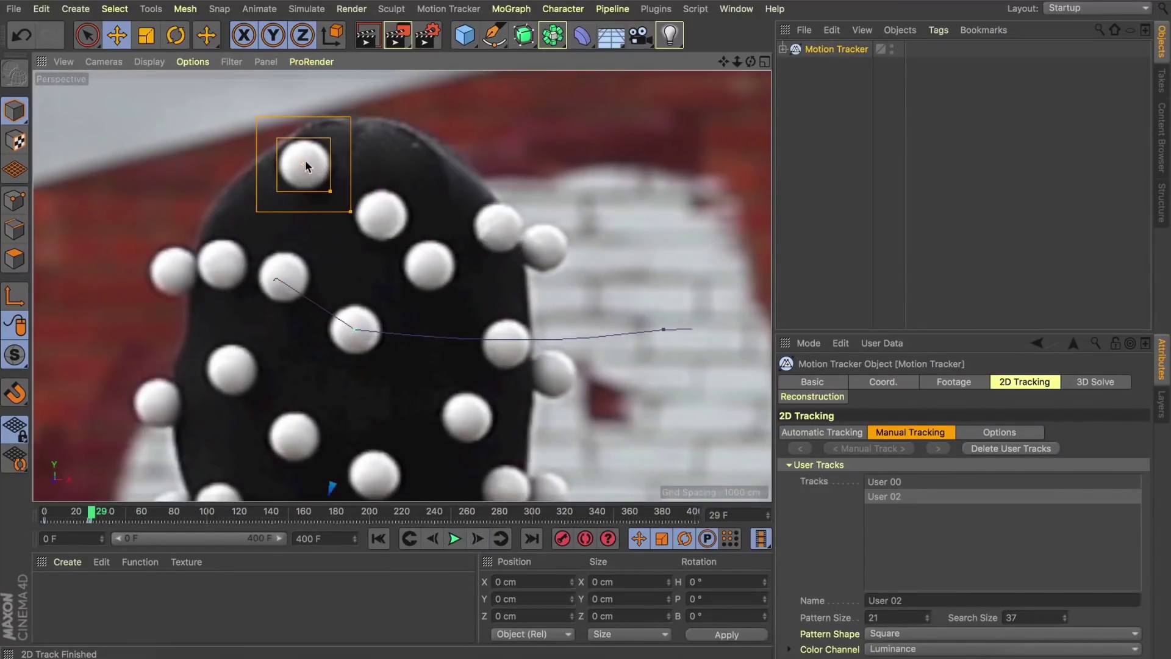
Drag the User 02 box back onto its sphere on frames 29 and 30.
{"action": "left_click_drag", "start_coordinate": [306, 166], "coordinate": [381, 211]}
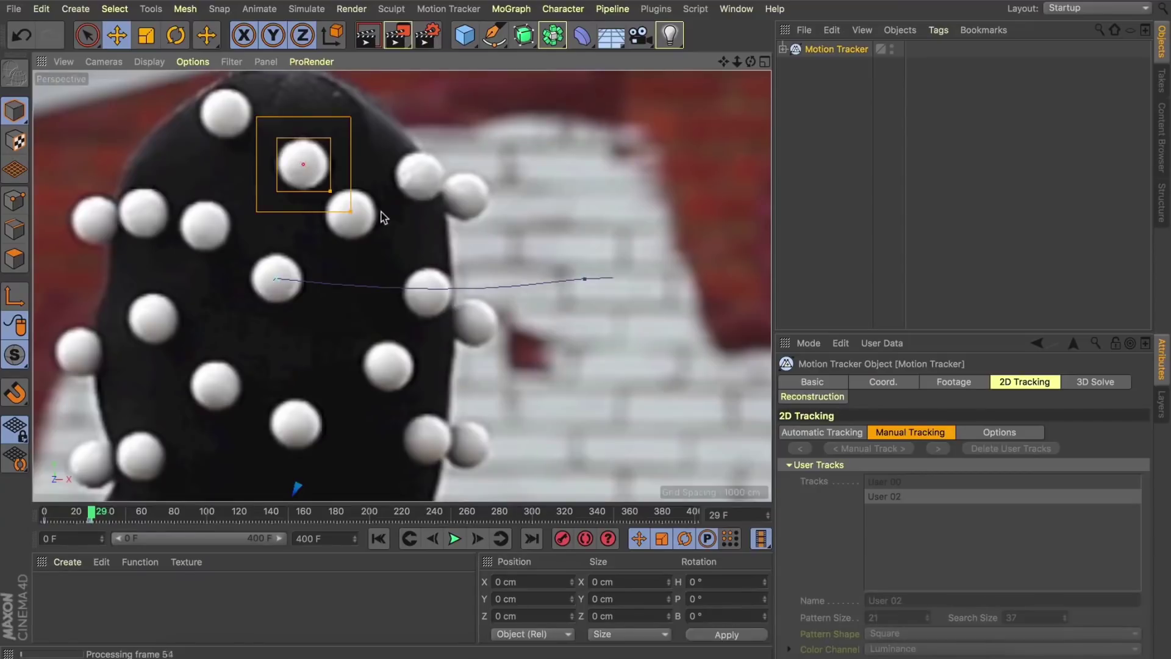
{"action": "left_click", "coordinate": [478, 538]}
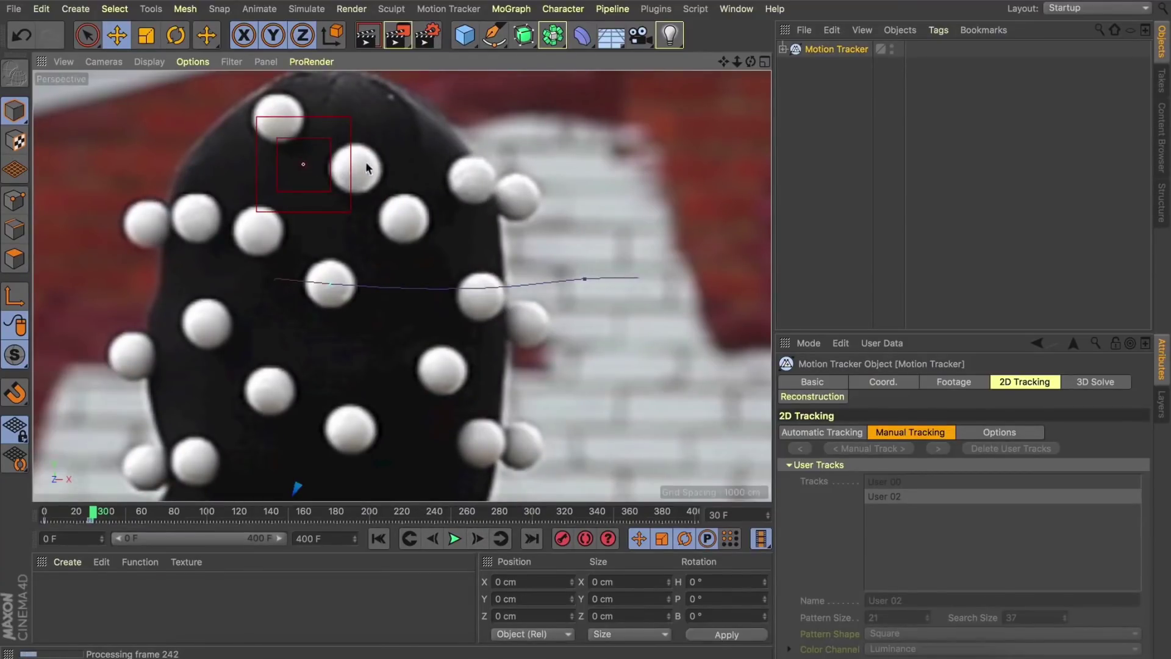
{"action": "left_click_drag", "start_coordinate": [281, 114], "coordinate": [356, 169]}
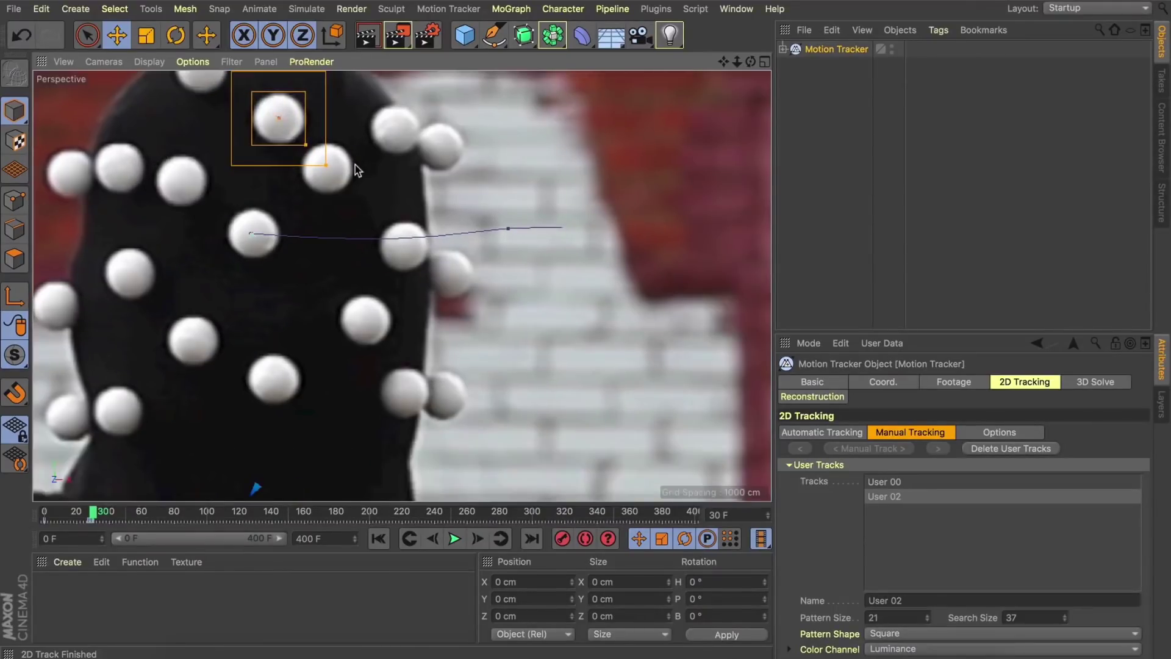
{"action": "scroll", "coordinate": [340, 86], "scroll_direction": "down", "scroll_amount": 6}
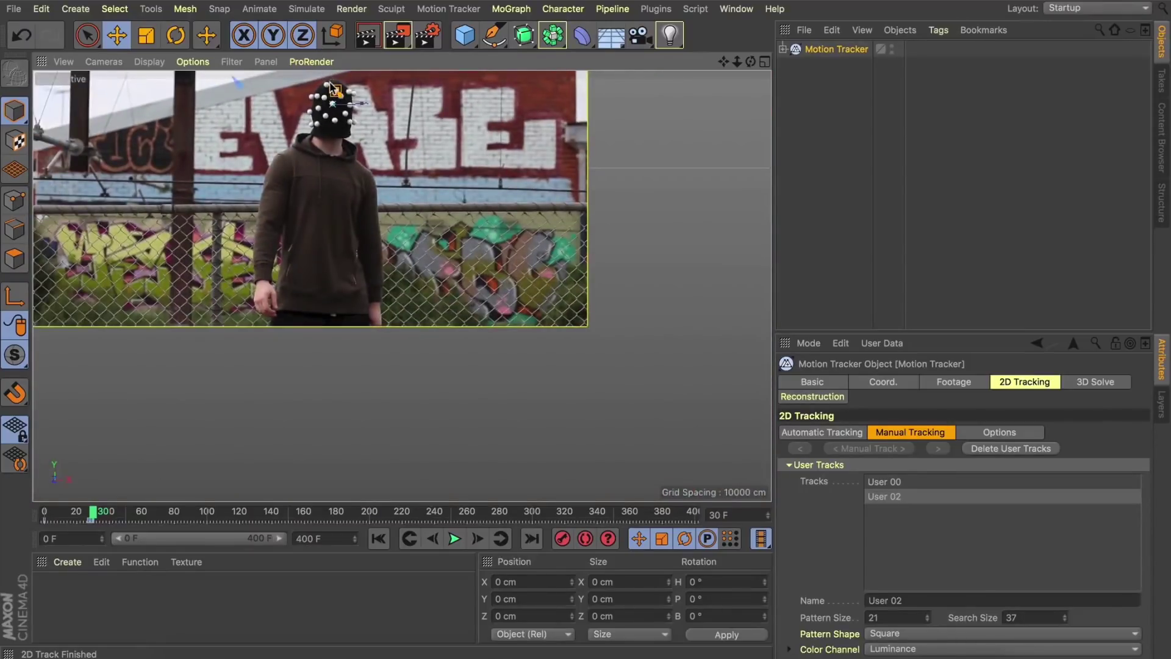
{"action": "scroll", "coordinate": [333, 88], "scroll_direction": "up", "scroll_amount": 7}
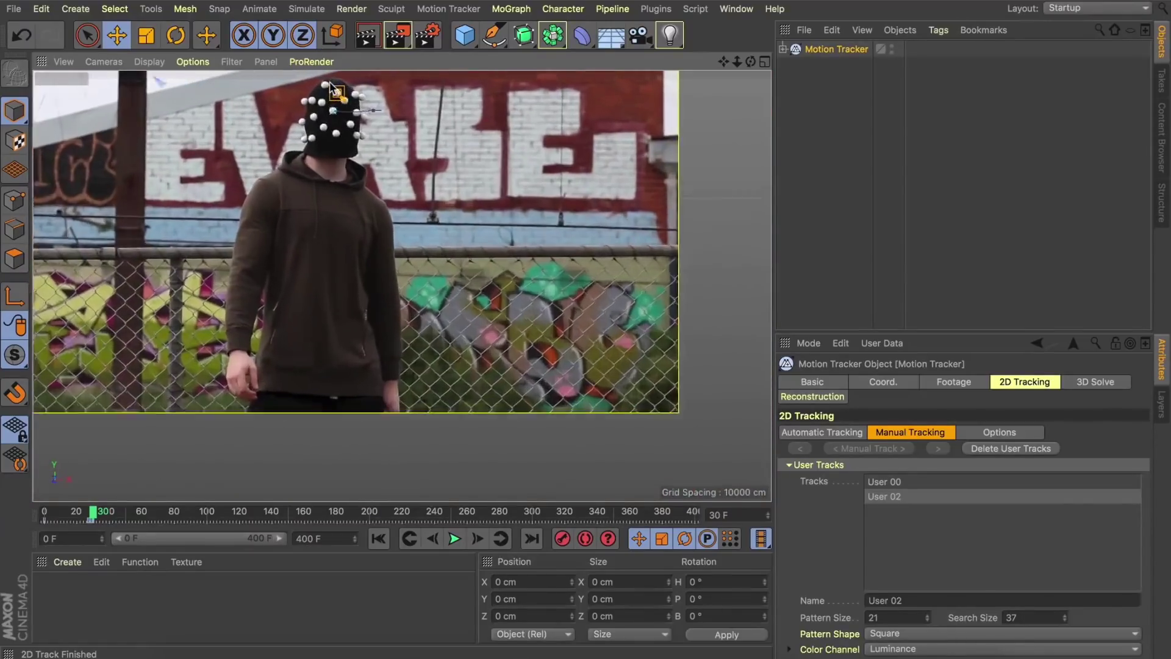
{"action": "scroll", "coordinate": [332, 89], "scroll_direction": "down", "scroll_amount": 2}
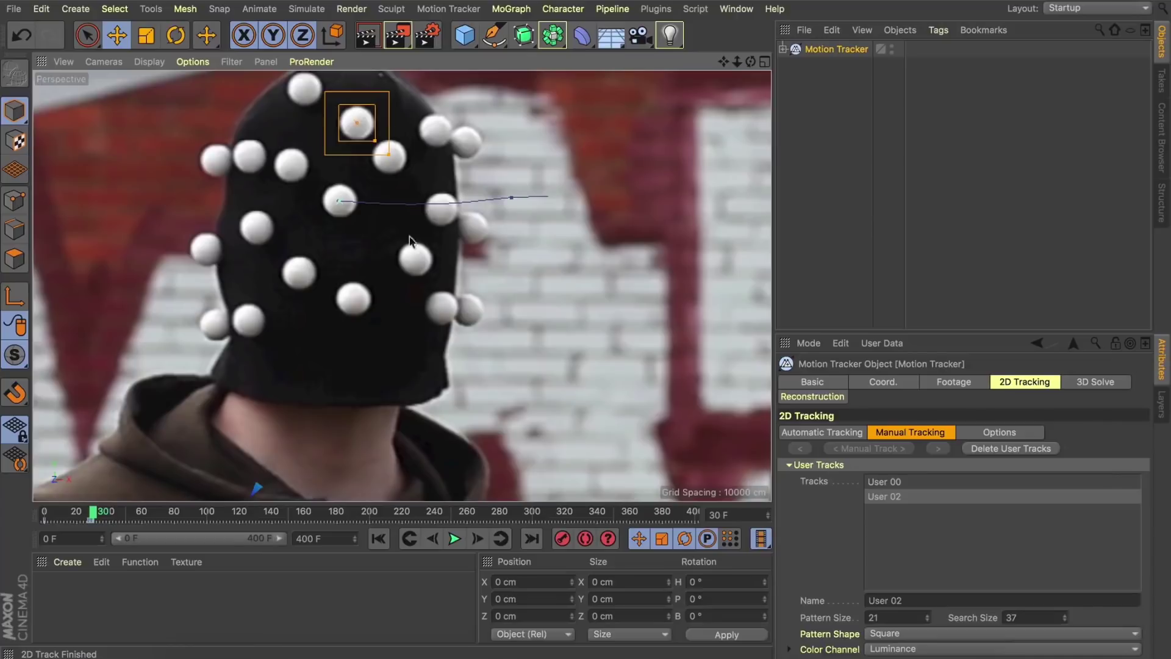
Re-place User 02 on its sphere on frames 31 and 32 so tracking resumes.
{"action": "left_click", "coordinate": [477, 537]}
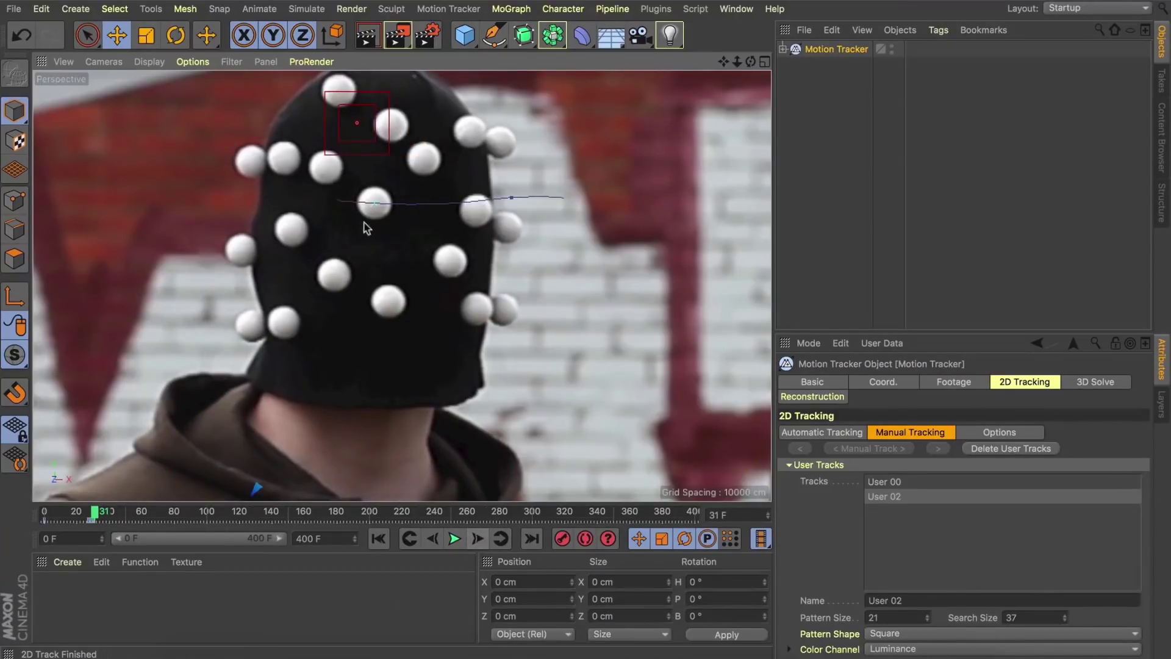
{"action": "left_click_drag", "start_coordinate": [357, 128], "coordinate": [389, 123]}
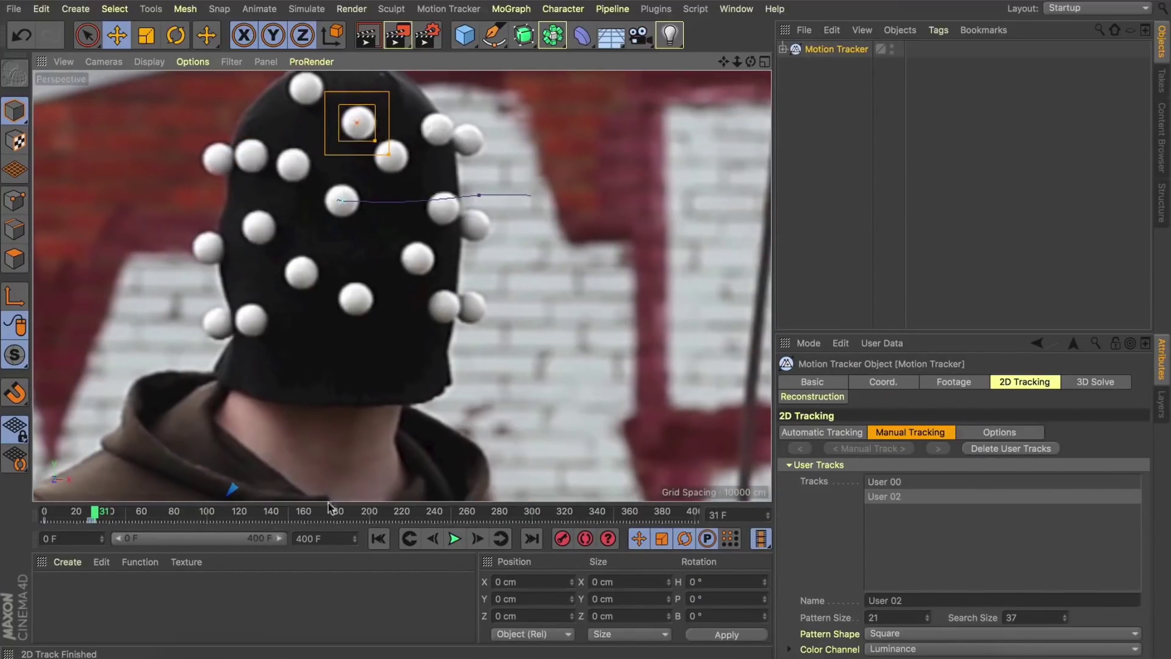
{"action": "left_click", "coordinate": [478, 538]}
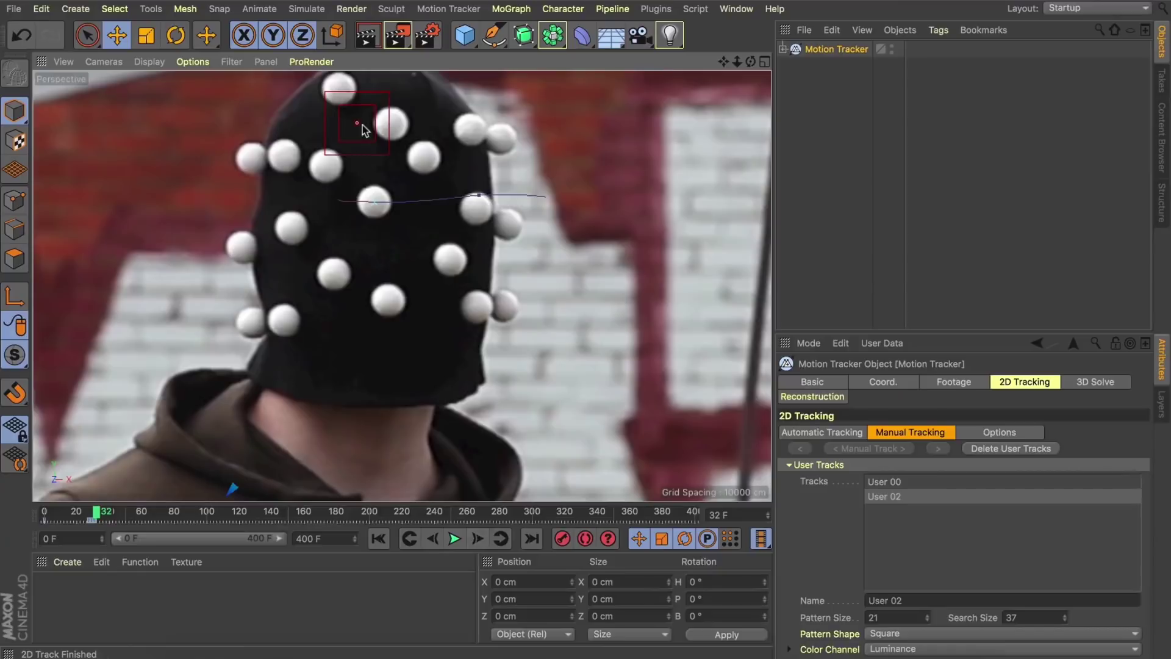
{"action": "left_click_drag", "start_coordinate": [359, 127], "coordinate": [391, 125]}
{"action": "left_click", "coordinate": [449, 8]}
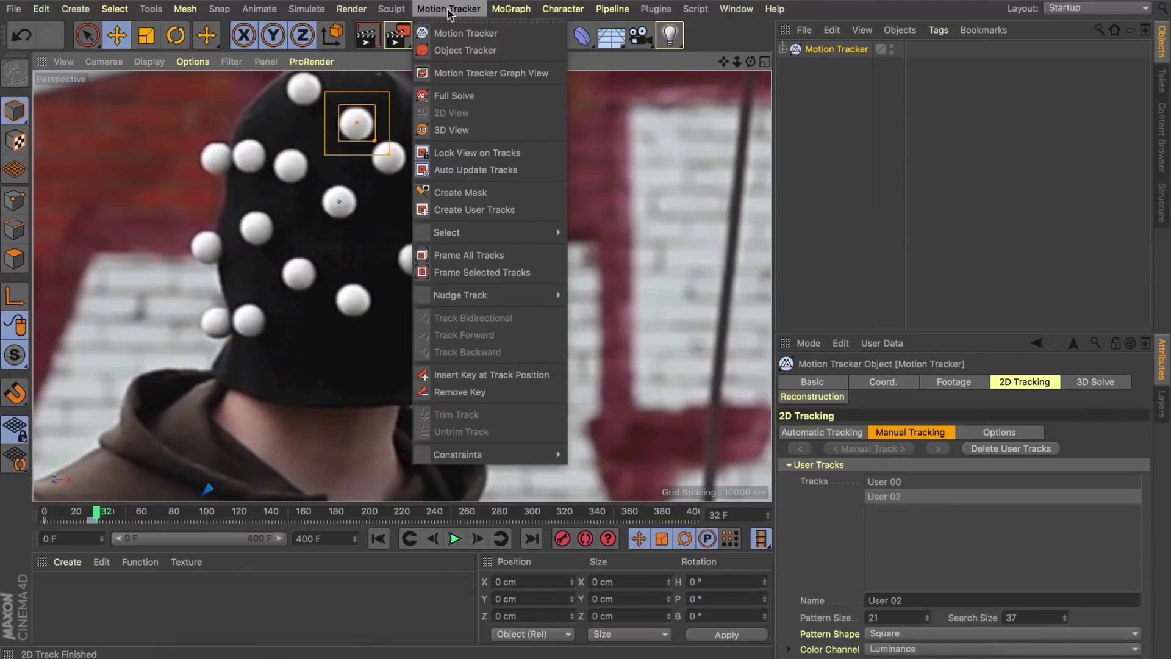
Advance the footage frame by frame to check how User 02 follows its marker.
{"action": "left_click", "coordinate": [450, 10]}
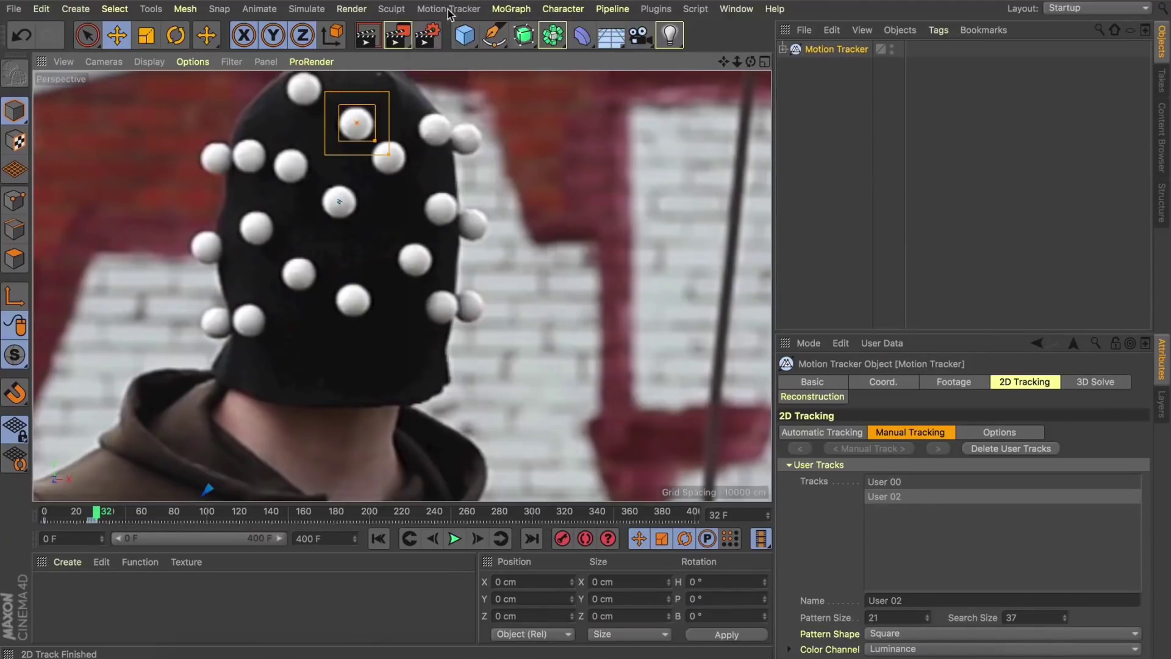
{"action": "left_click", "coordinate": [476, 538]}
{"action": "left_click", "coordinate": [476, 539]}
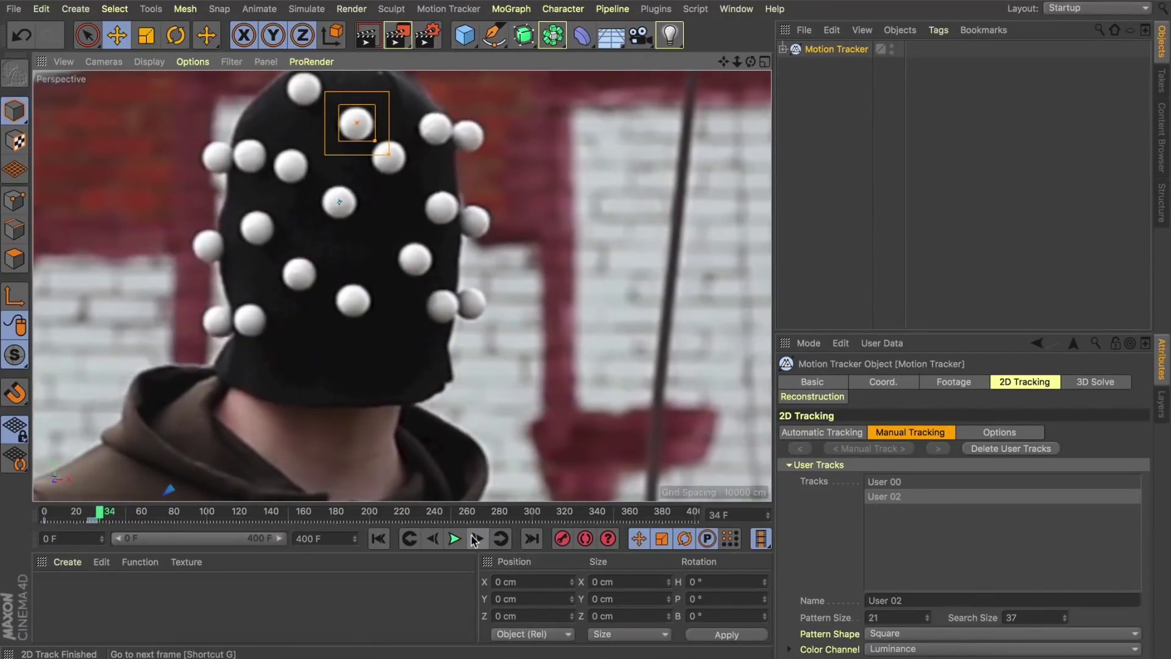
{"action": "left_click", "coordinate": [476, 538]}
{"action": "left_click", "coordinate": [476, 539]}
{"action": "left_click", "coordinate": [475, 539]}
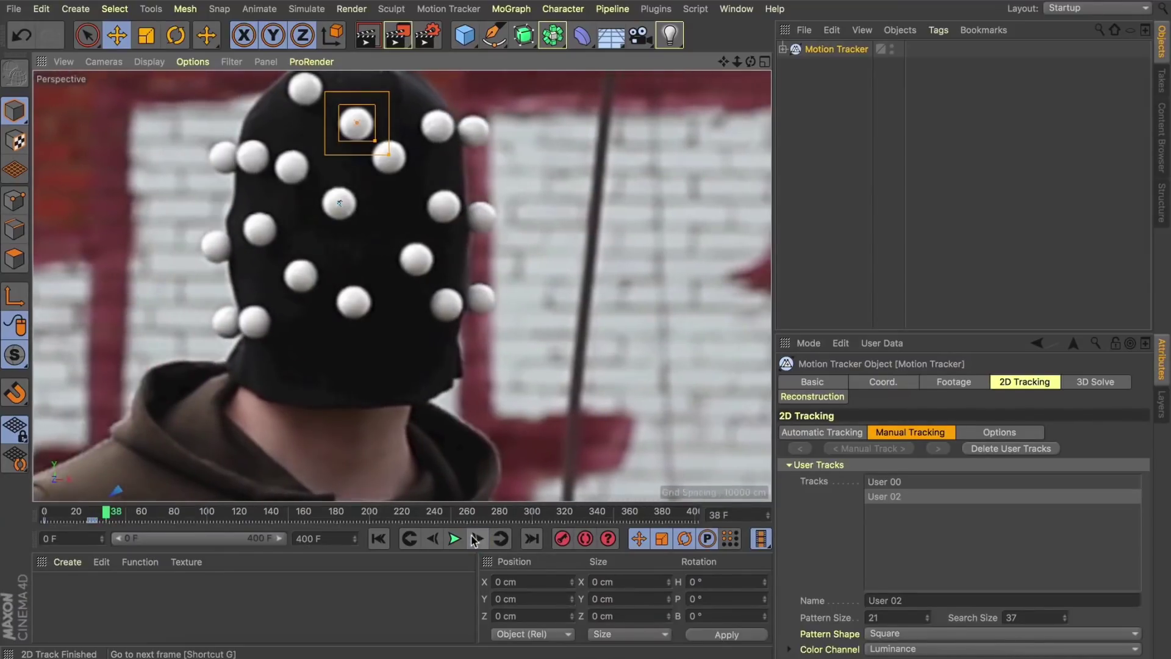
{"action": "left_click", "coordinate": [475, 539]}
{"action": "left_click", "coordinate": [476, 538]}
{"action": "left_click", "coordinate": [476, 539]}
{"action": "left_click", "coordinate": [475, 538]}
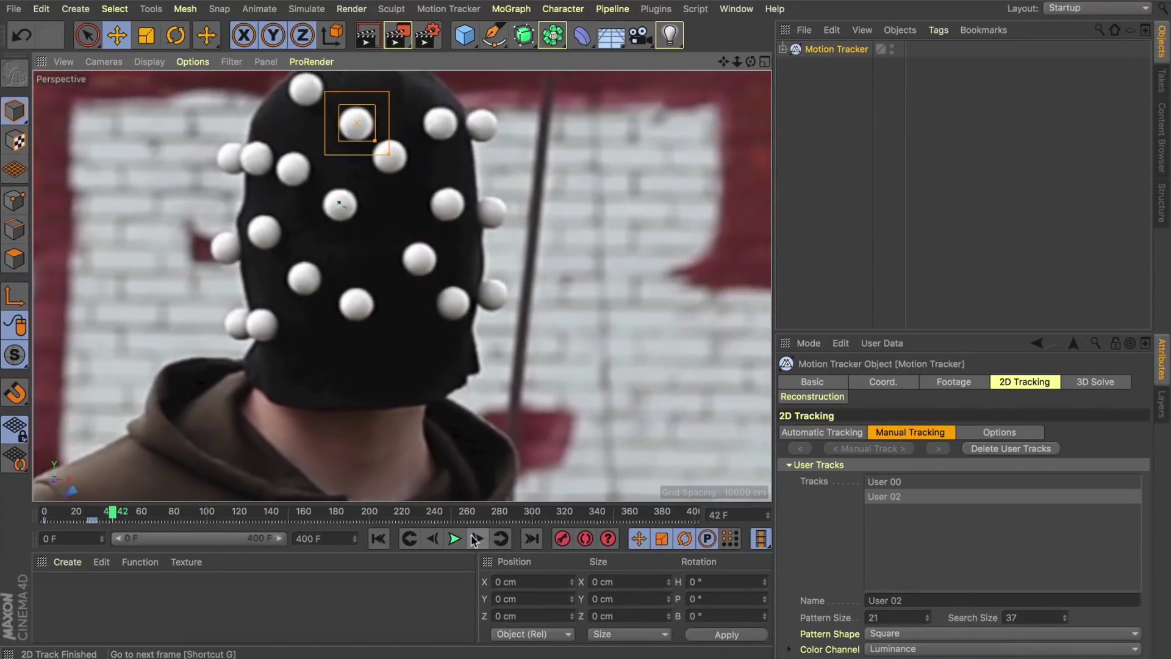
{"action": "left_click", "coordinate": [475, 539]}
{"action": "left_click", "coordinate": [475, 539]}
{"action": "left_click", "coordinate": [475, 539]}
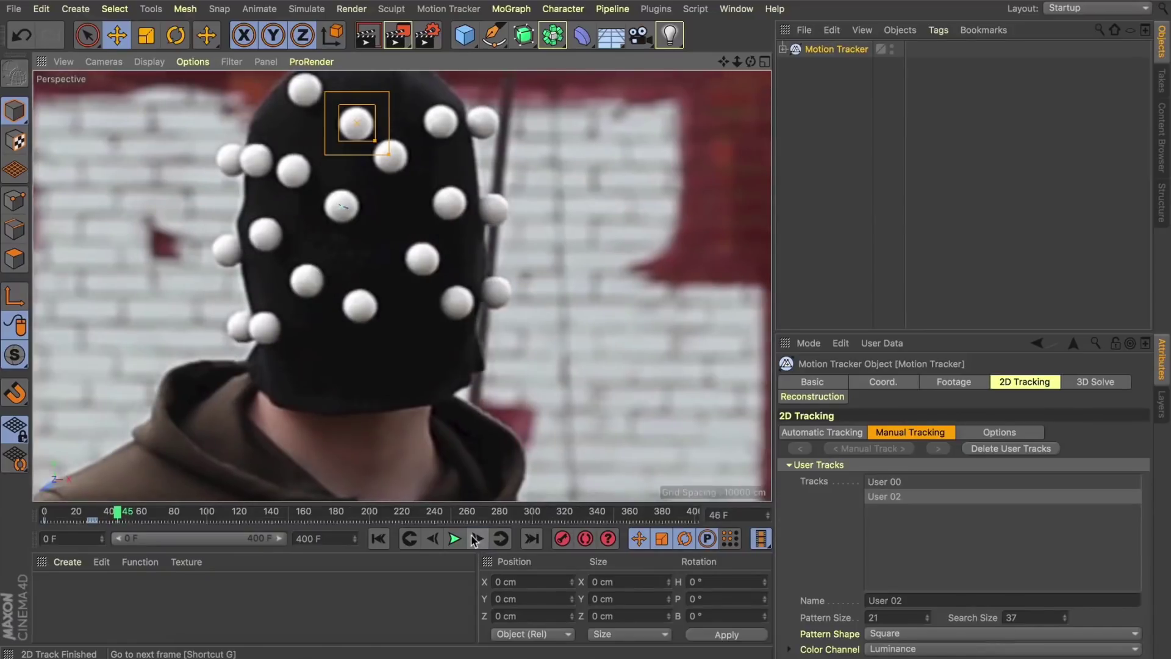
{"action": "left_click", "coordinate": [476, 539]}
{"action": "left_click", "coordinate": [476, 539]}
{"action": "left_click", "coordinate": [476, 538]}
{"action": "left_click", "coordinate": [476, 539]}
{"action": "left_click", "coordinate": [476, 539]}
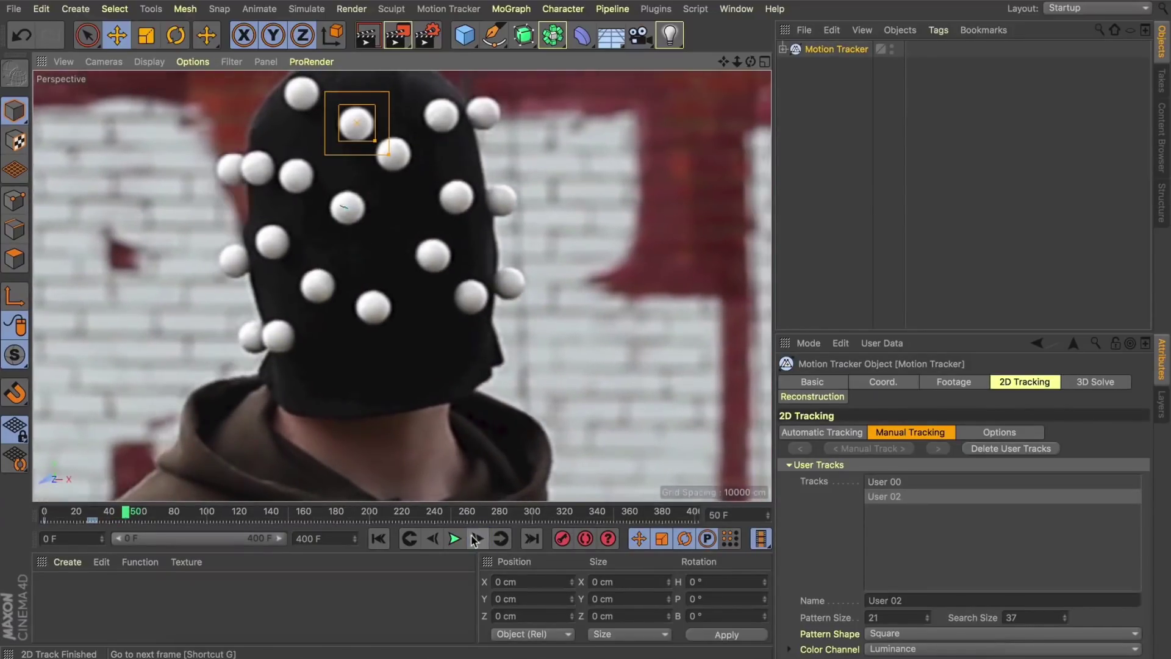
{"action": "left_click", "coordinate": [476, 539]}
{"action": "left_click", "coordinate": [475, 539]}
{"action": "left_click", "coordinate": [476, 539]}
{"action": "left_click", "coordinate": [476, 538]}
{"action": "left_click", "coordinate": [476, 539]}
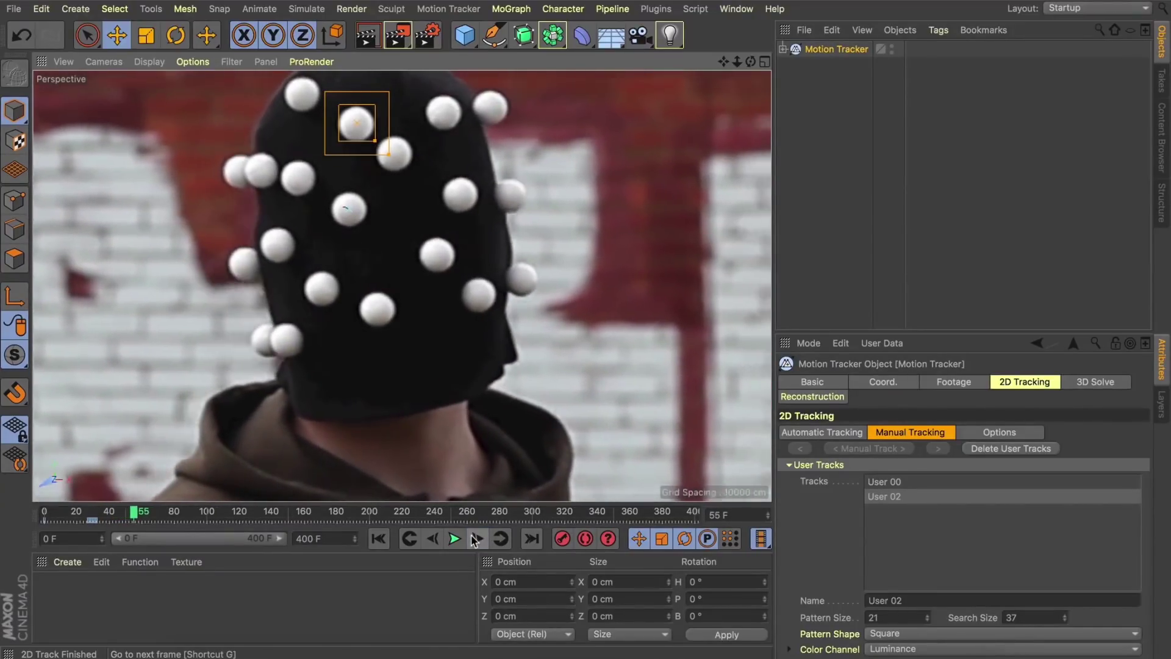
{"action": "left_click", "coordinate": [476, 538]}
{"action": "left_click", "coordinate": [476, 539]}
{"action": "left_click", "coordinate": [476, 539]}
{"action": "left_click", "coordinate": [475, 539]}
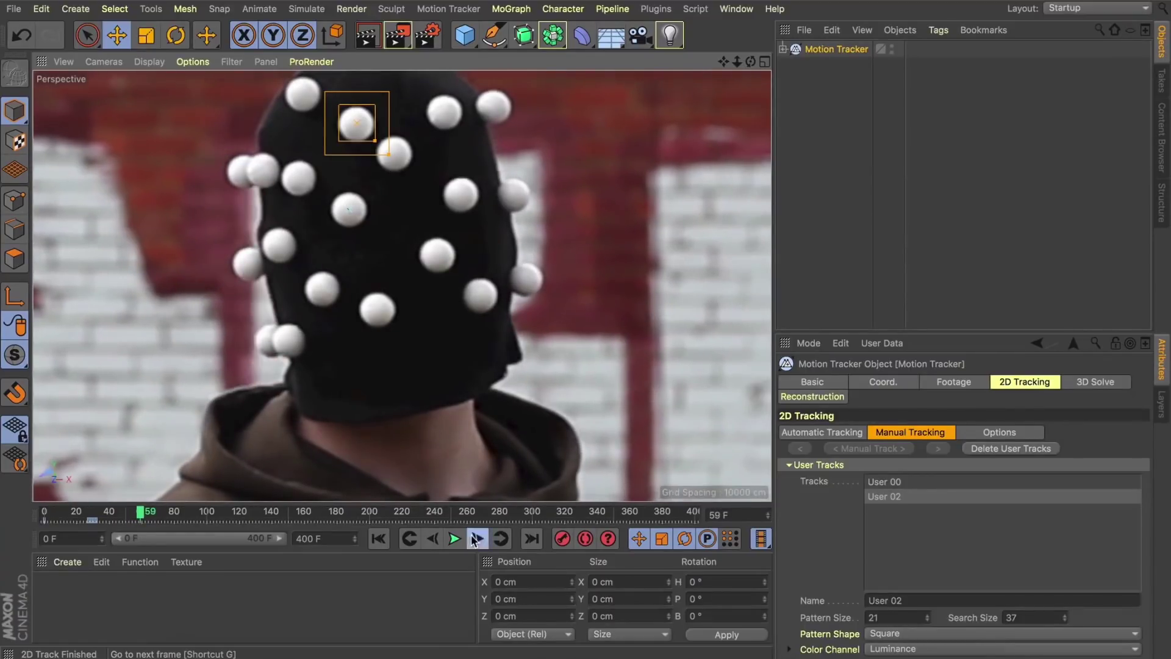
{"action": "left_click", "coordinate": [476, 539]}
{"action": "left_click", "coordinate": [476, 538]}
{"action": "left_click", "coordinate": [476, 538]}
{"action": "left_click", "coordinate": [476, 538]}
{"action": "left_click", "coordinate": [476, 538]}
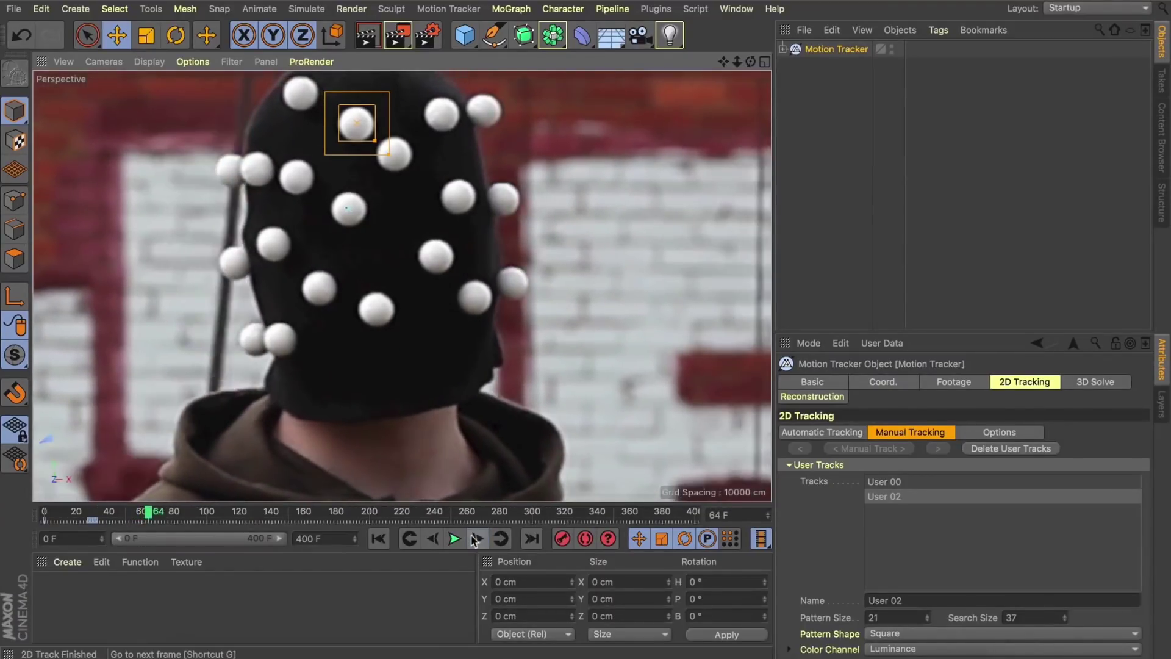
{"action": "left_click", "coordinate": [476, 538]}
{"action": "left_click", "coordinate": [474, 539]}
{"action": "left_click", "coordinate": [474, 540]}
{"action": "left_click", "coordinate": [474, 539]}
{"action": "left_click", "coordinate": [474, 539]}
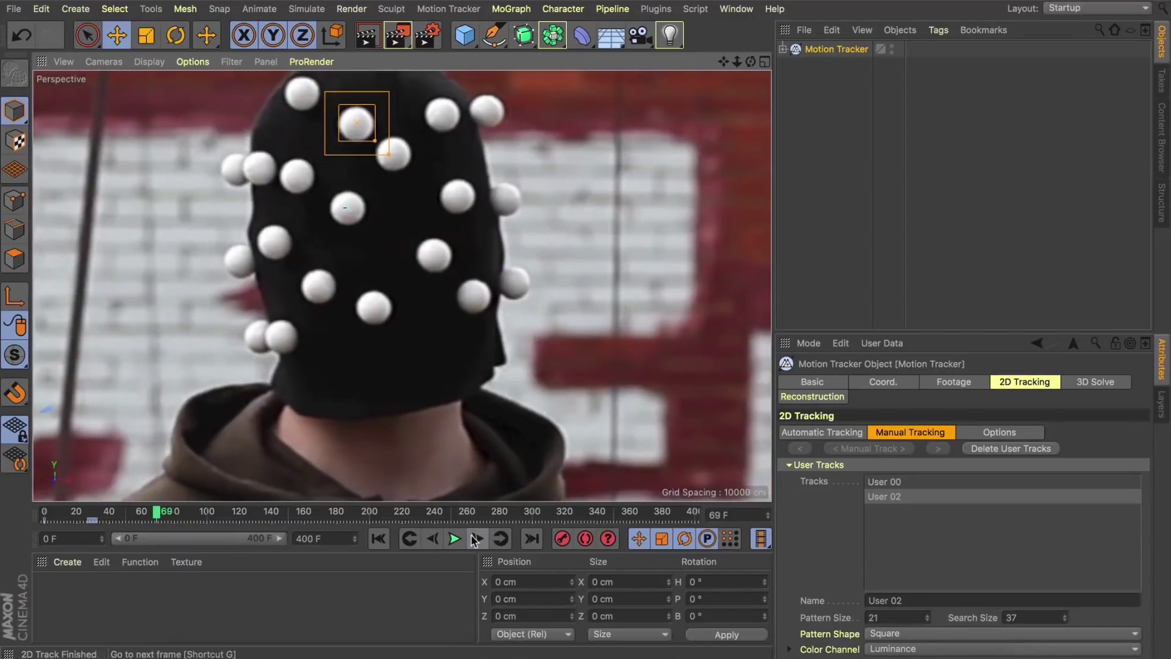
{"action": "left_click", "coordinate": [474, 539]}
{"action": "left_click", "coordinate": [474, 539]}
{"action": "left_click", "coordinate": [474, 539]}
{"action": "left_click", "coordinate": [474, 539]}
{"action": "left_click", "coordinate": [474, 539]}
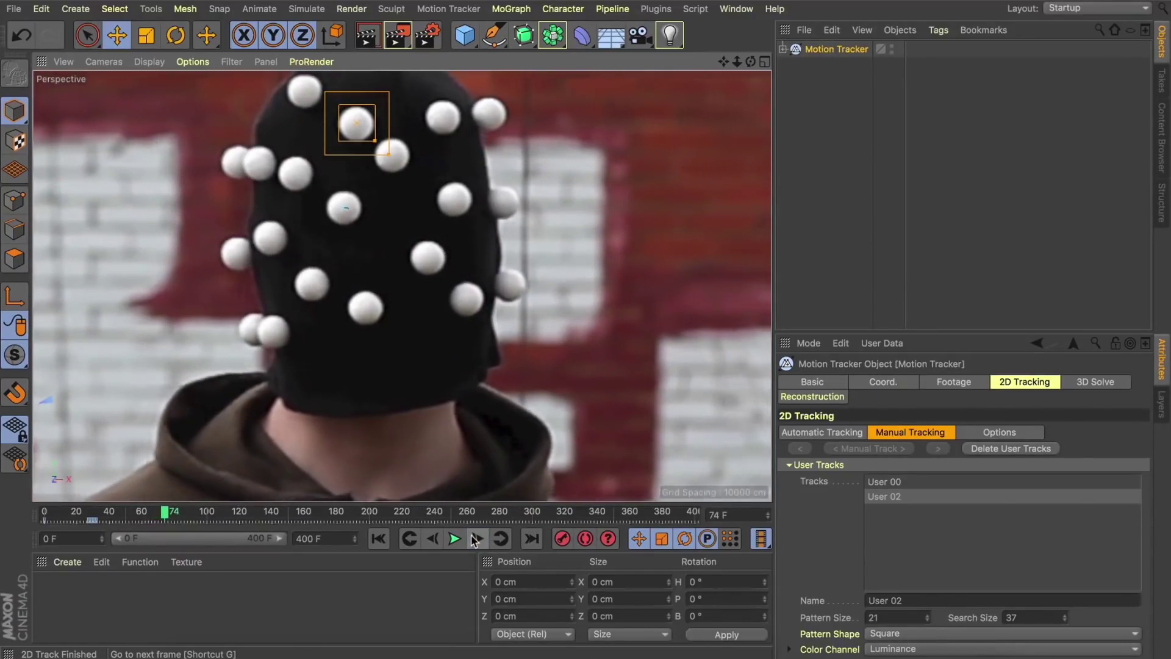
{"action": "left_click", "coordinate": [474, 539]}
{"action": "left_click", "coordinate": [474, 539]}
{"action": "left_click", "coordinate": [474, 539]}
{"action": "left_click", "coordinate": [474, 539]}
{"action": "left_click", "coordinate": [474, 539]}
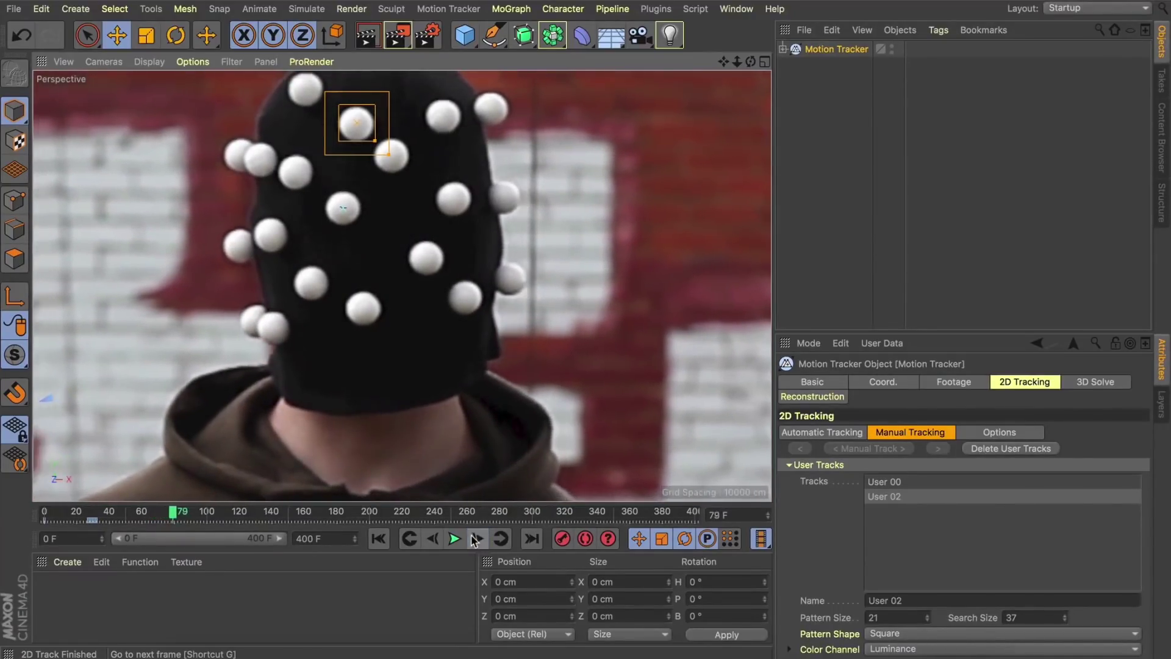
{"action": "left_click", "coordinate": [474, 539]}
{"action": "left_click", "coordinate": [474, 539]}
{"action": "left_click", "coordinate": [474, 539]}
{"action": "left_click", "coordinate": [474, 539]}
{"action": "left_click", "coordinate": [474, 539]}
{"action": "left_click", "coordinate": [474, 539]}
{"action": "left_click", "coordinate": [474, 539]}
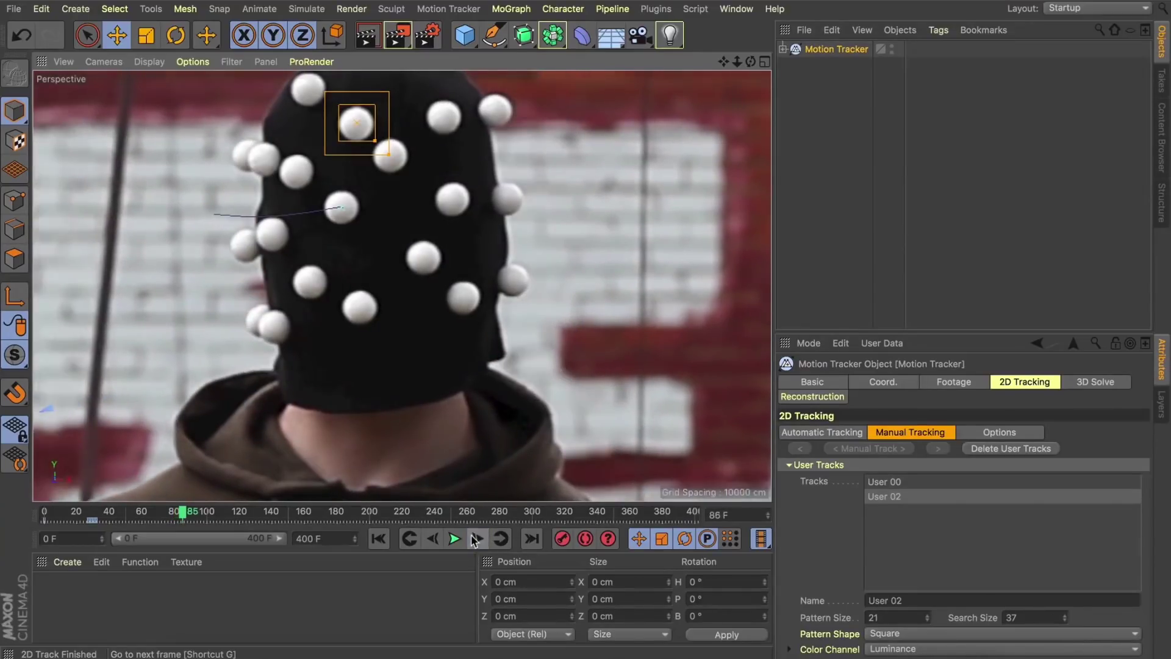
{"action": "left_click", "coordinate": [474, 539]}
{"action": "left_click", "coordinate": [474, 539]}
{"action": "left_click", "coordinate": [473, 539]}
{"action": "left_click", "coordinate": [474, 539]}
{"action": "left_click", "coordinate": [474, 540]}
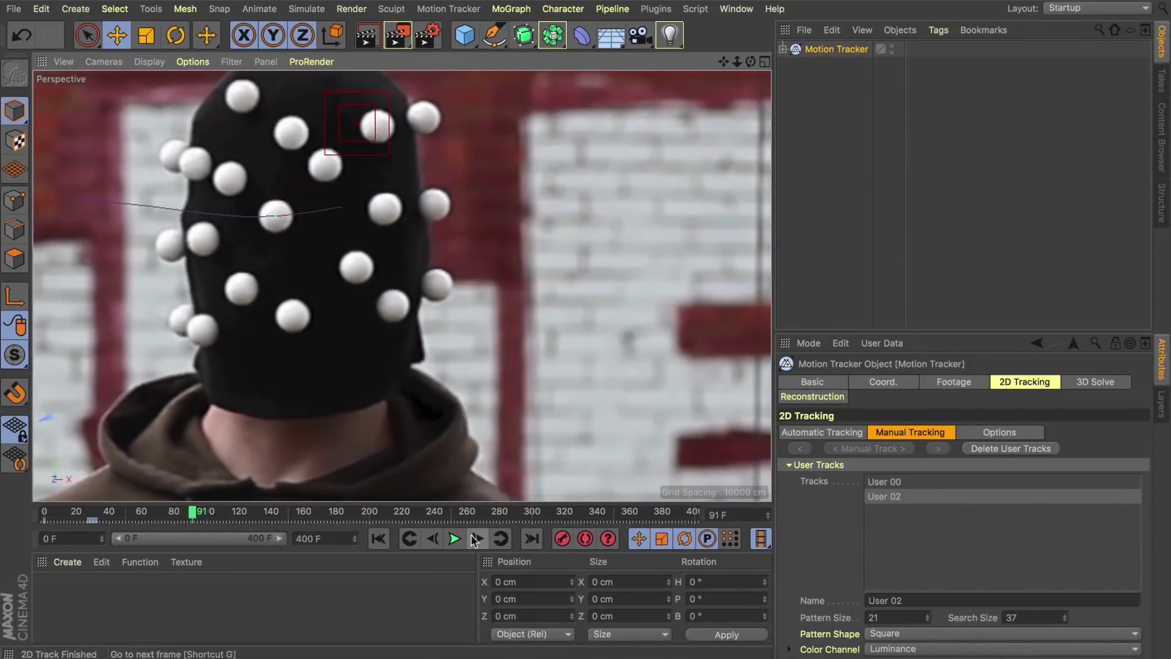
Return to frame 90 and drag the User 02 box back onto its marker ball.
{"action": "left_click", "coordinate": [434, 539]}
{"action": "left_click", "coordinate": [434, 539]}
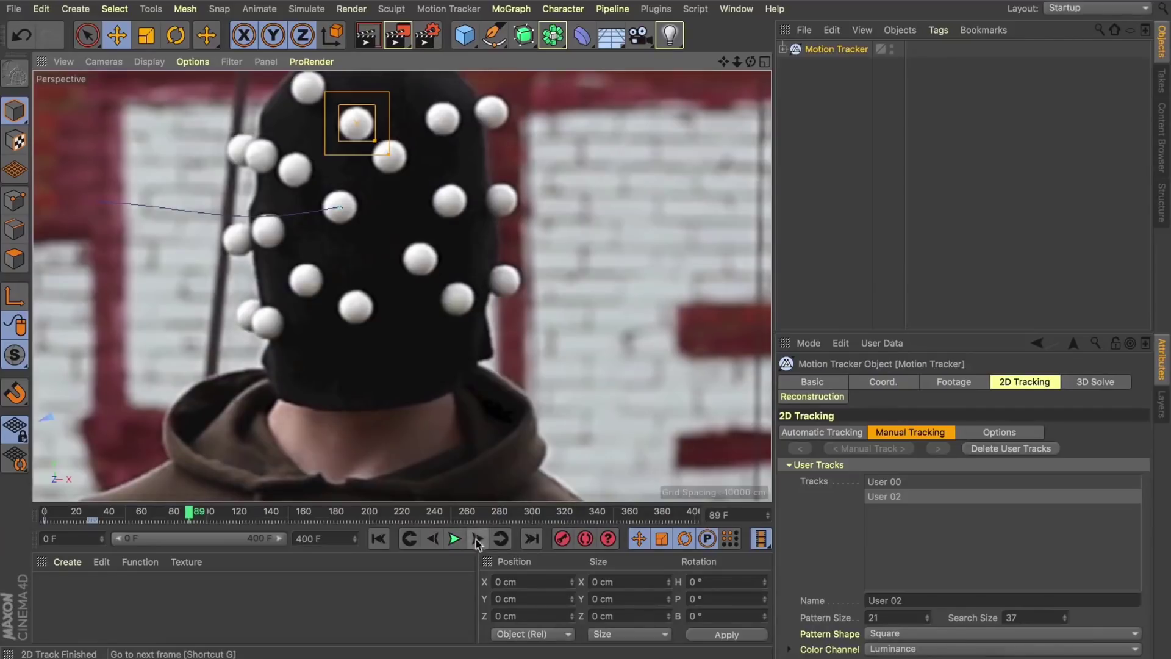
{"action": "left_click", "coordinate": [478, 539]}
{"action": "left_click_drag", "start_coordinate": [356, 121], "coordinate": [325, 132]}
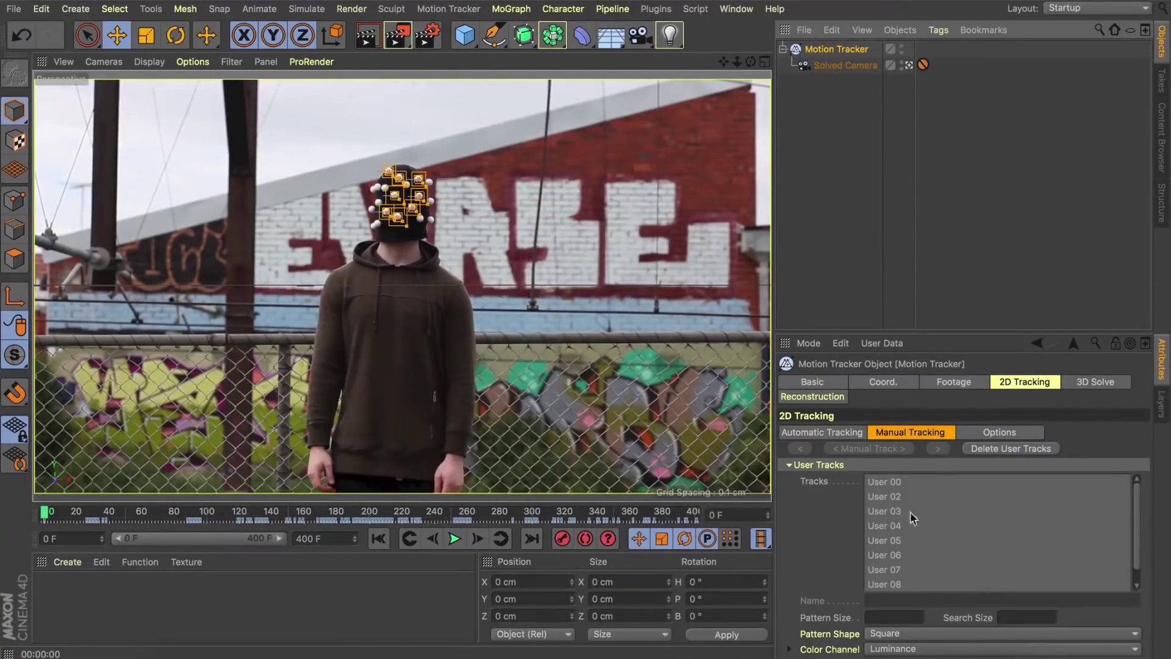
Select User 00, then Shift-select through User 07 in the Tracks list.
{"action": "left_click", "coordinate": [906, 484]}
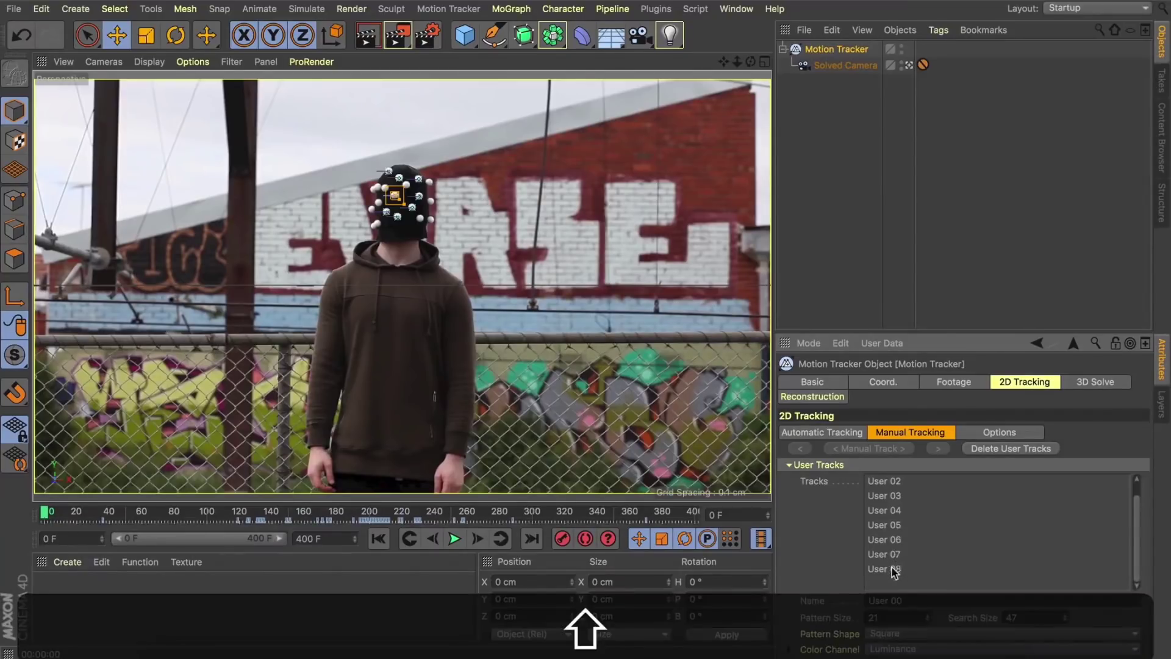
{"action": "left_click", "coordinate": [894, 571], "text": "shift"}
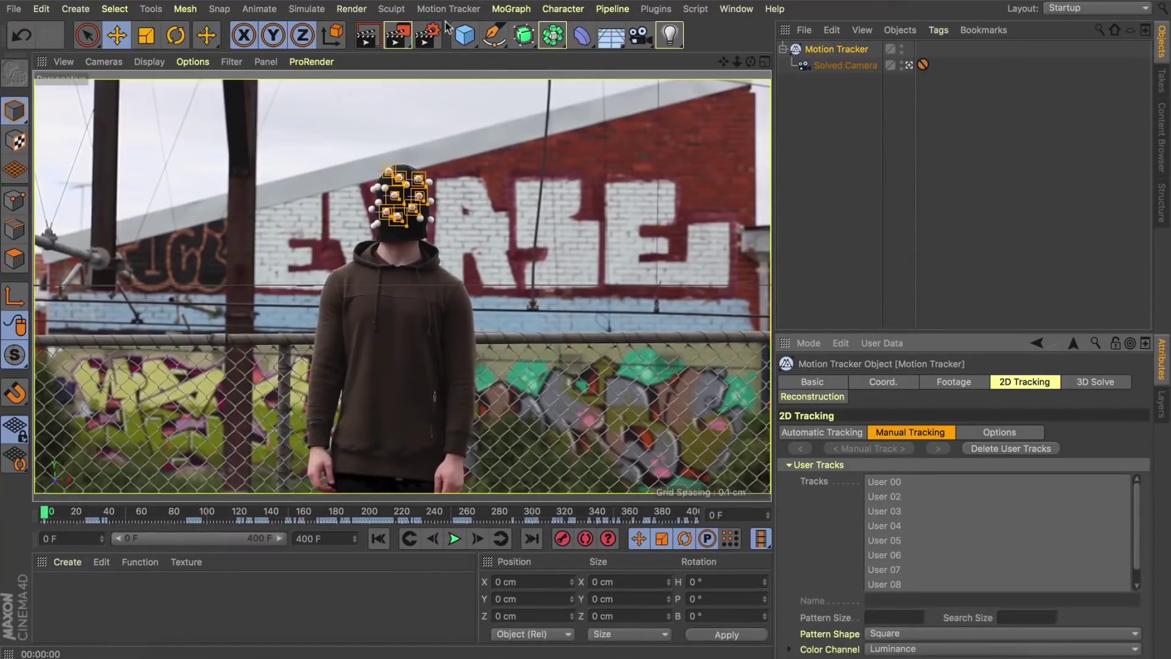
{"action": "left_click", "coordinate": [513, 9]}
Create an Object Tracker and assign the selected User 00–07 tracks on its Trackers tab.
{"action": "mouse_move", "coordinate": [449, 7]}
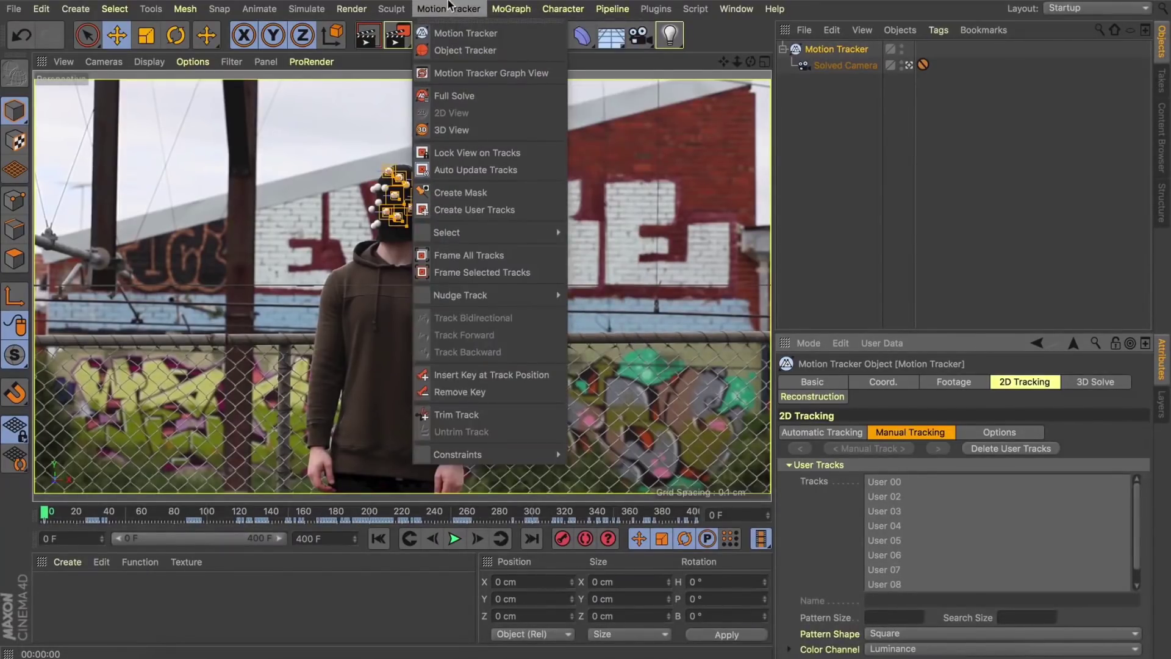
{"action": "left_click", "coordinate": [499, 52]}
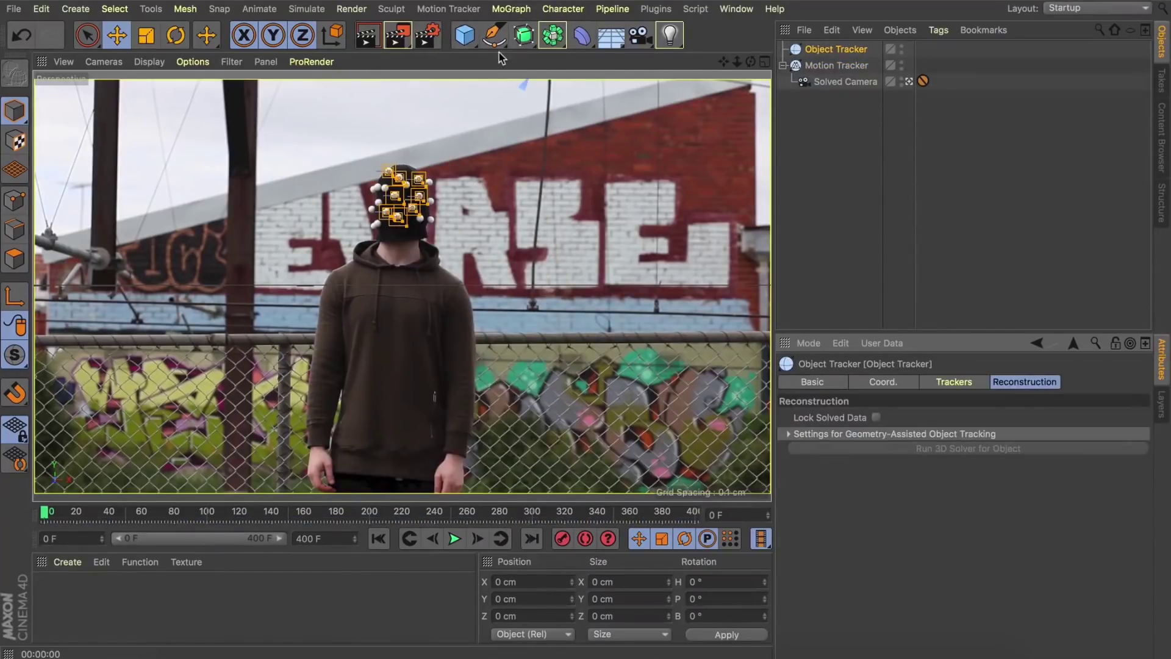
{"action": "left_click", "coordinate": [969, 384]}
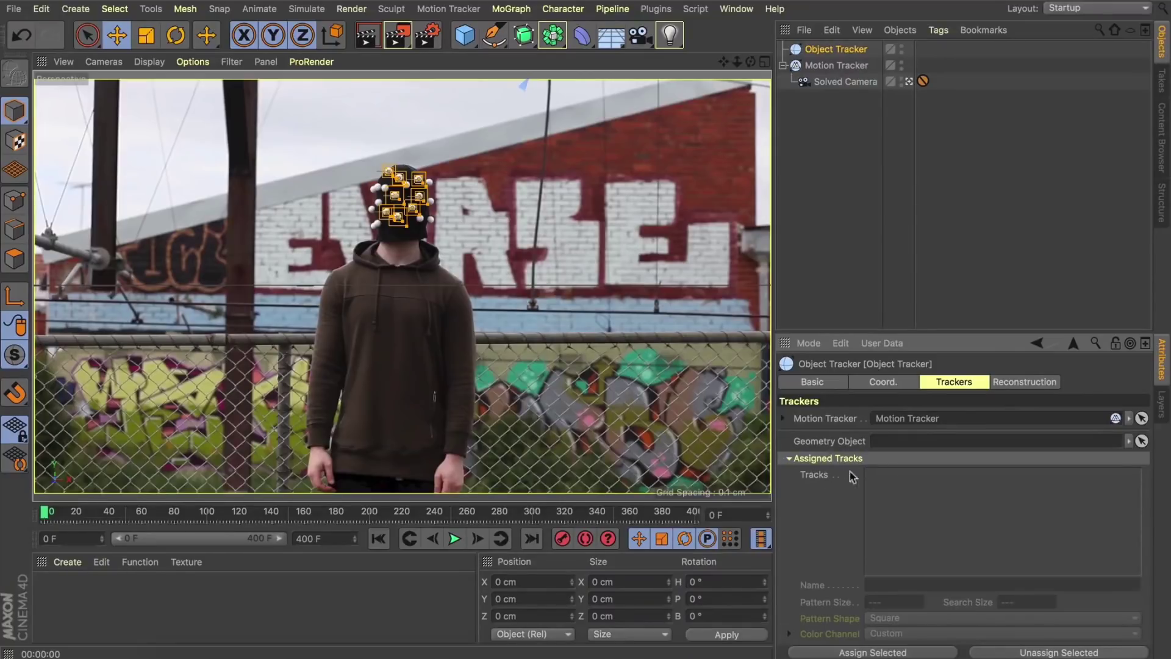
{"action": "left_click", "coordinate": [849, 653]}
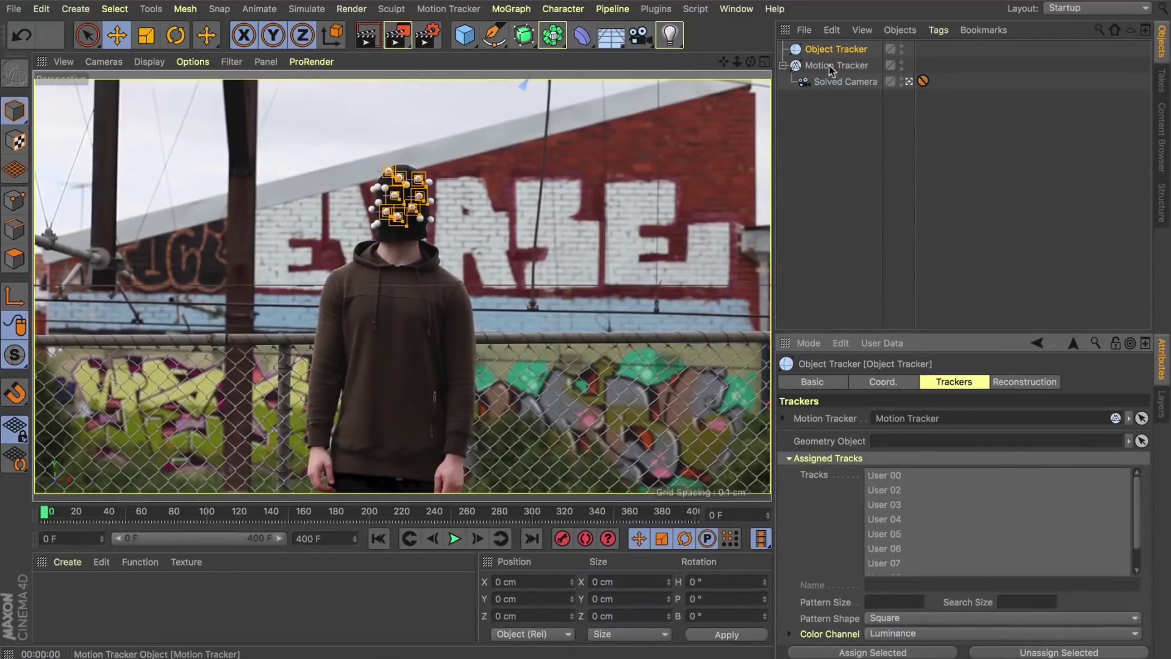
Run the Object Tracker's 3D solver on the Reconstruction tab and play the footage to check it.
{"action": "left_click", "coordinate": [1030, 386]}
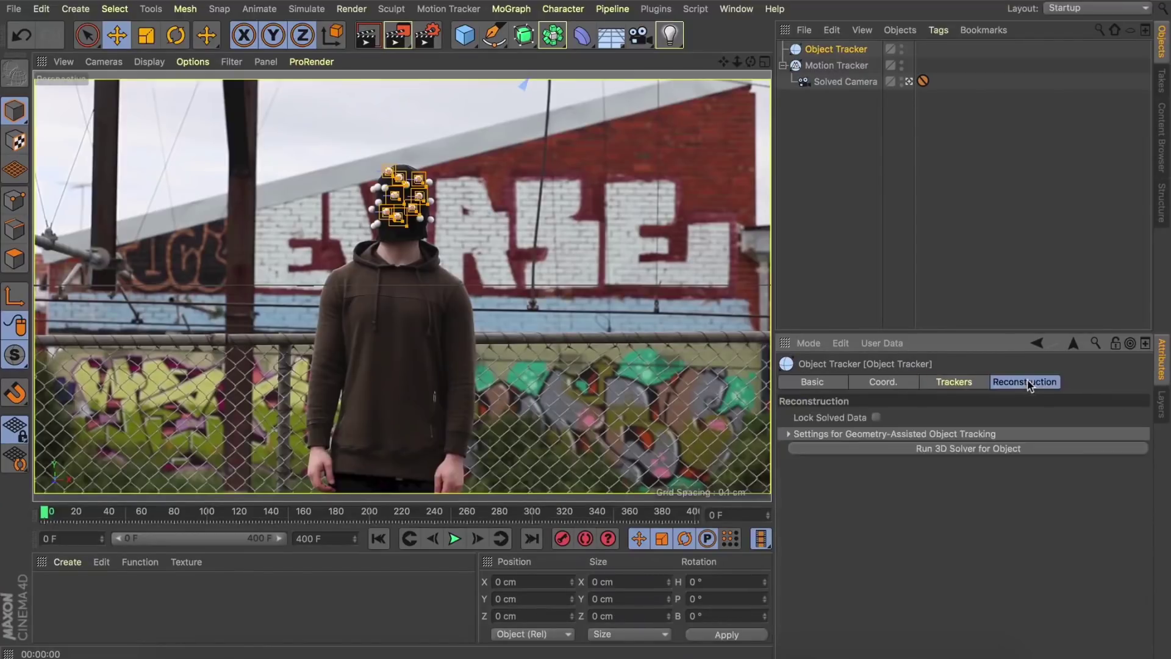
{"action": "left_click", "coordinate": [964, 450]}
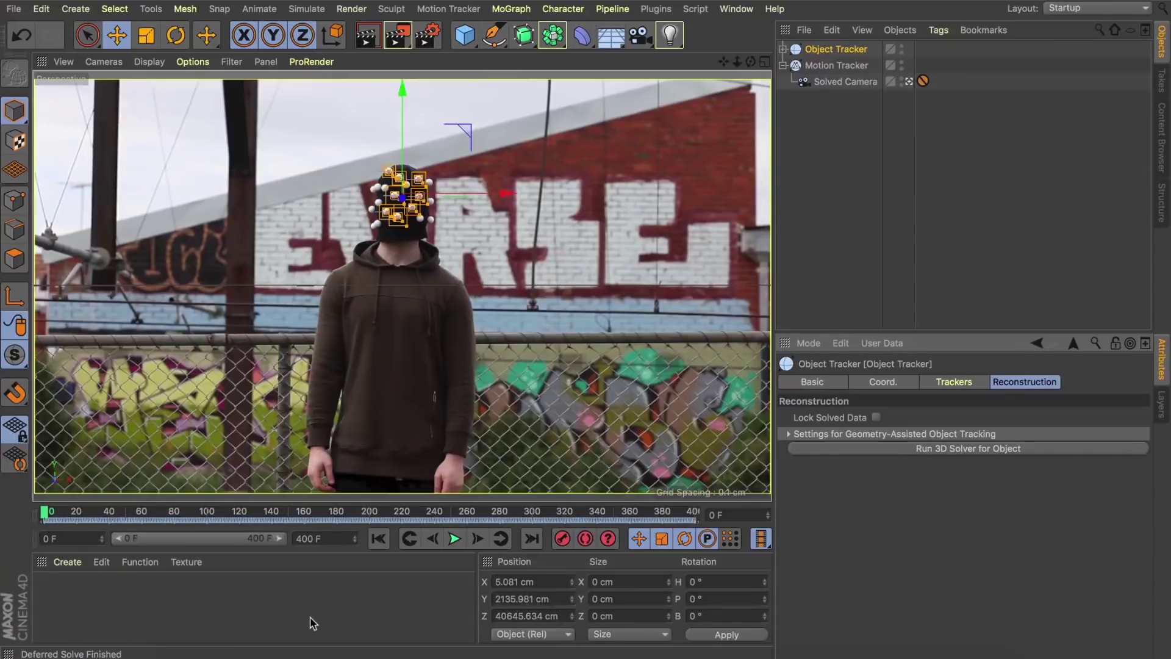
{"action": "left_click", "coordinate": [454, 538]}
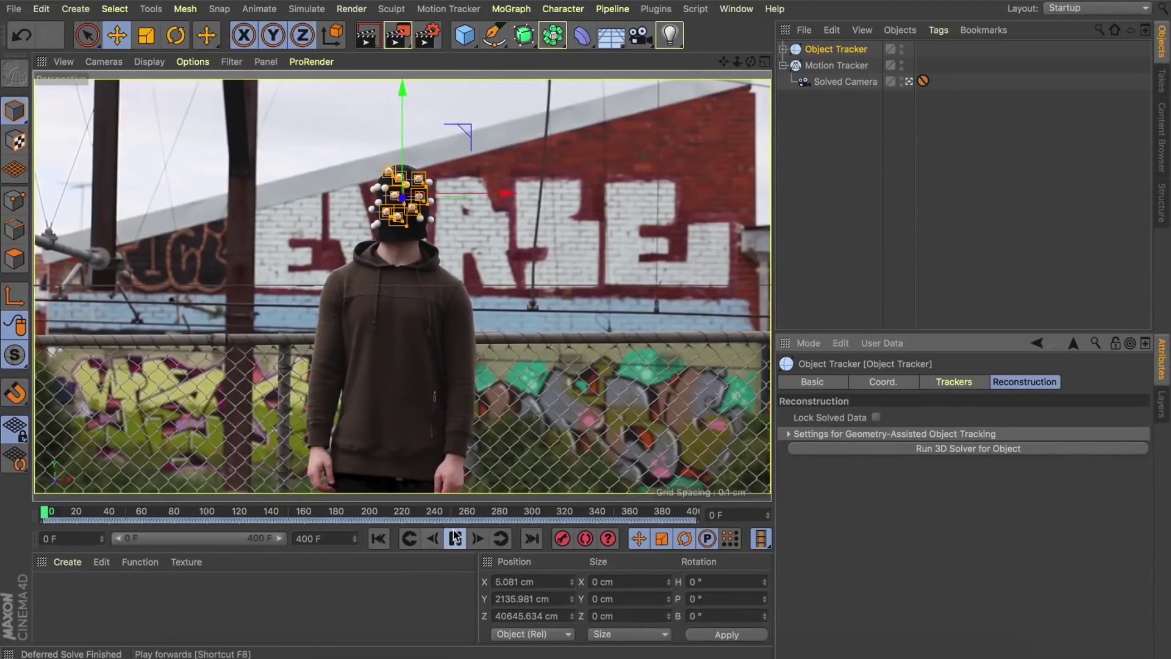
Expand Object Tracker > User Features to list the solved feature nulls and select User 03.
{"action": "left_click", "coordinate": [784, 66]}
{"action": "left_click", "coordinate": [783, 49]}
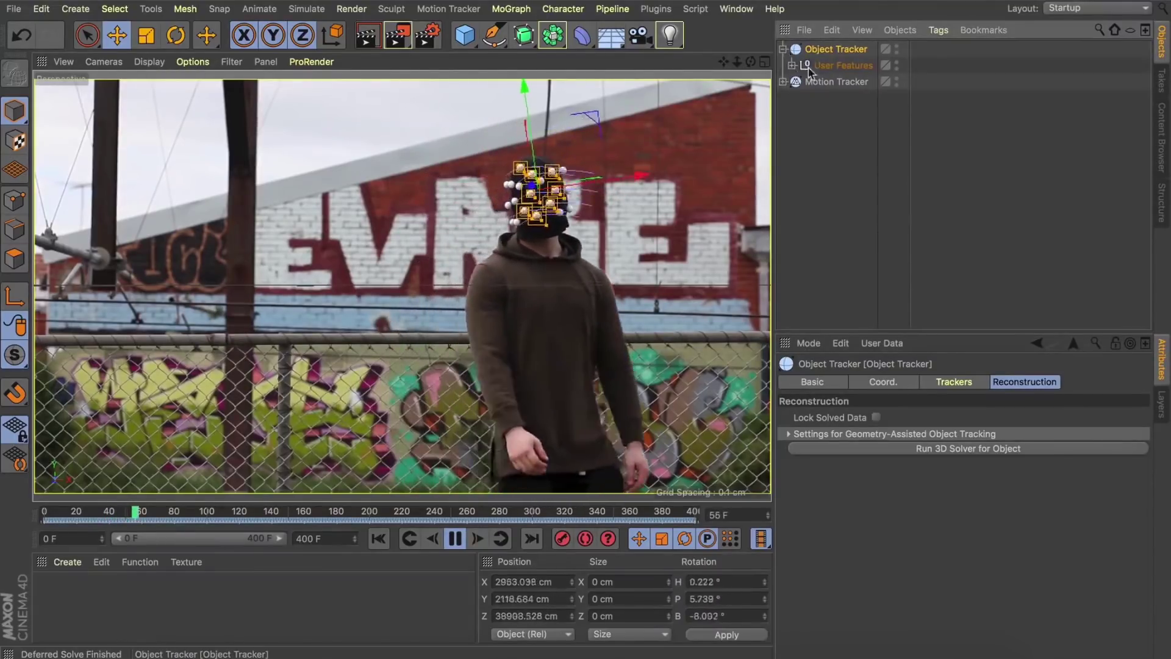
{"action": "left_click", "coordinate": [816, 65]}
{"action": "left_click", "coordinate": [791, 65]}
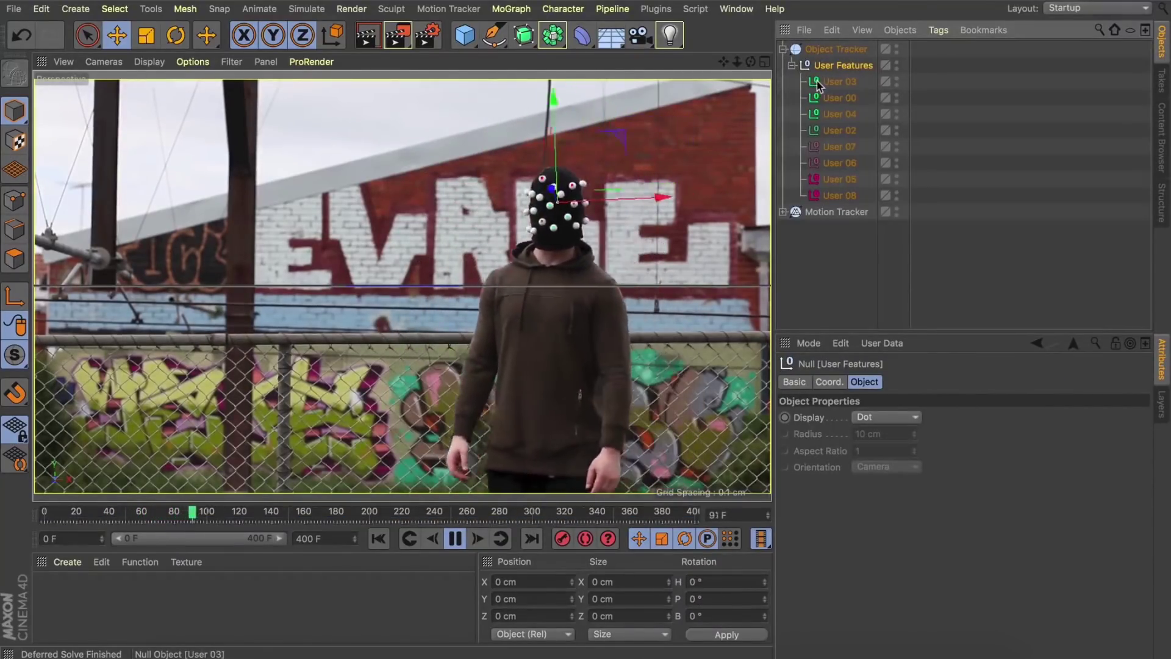
{"action": "left_click", "coordinate": [840, 81]}
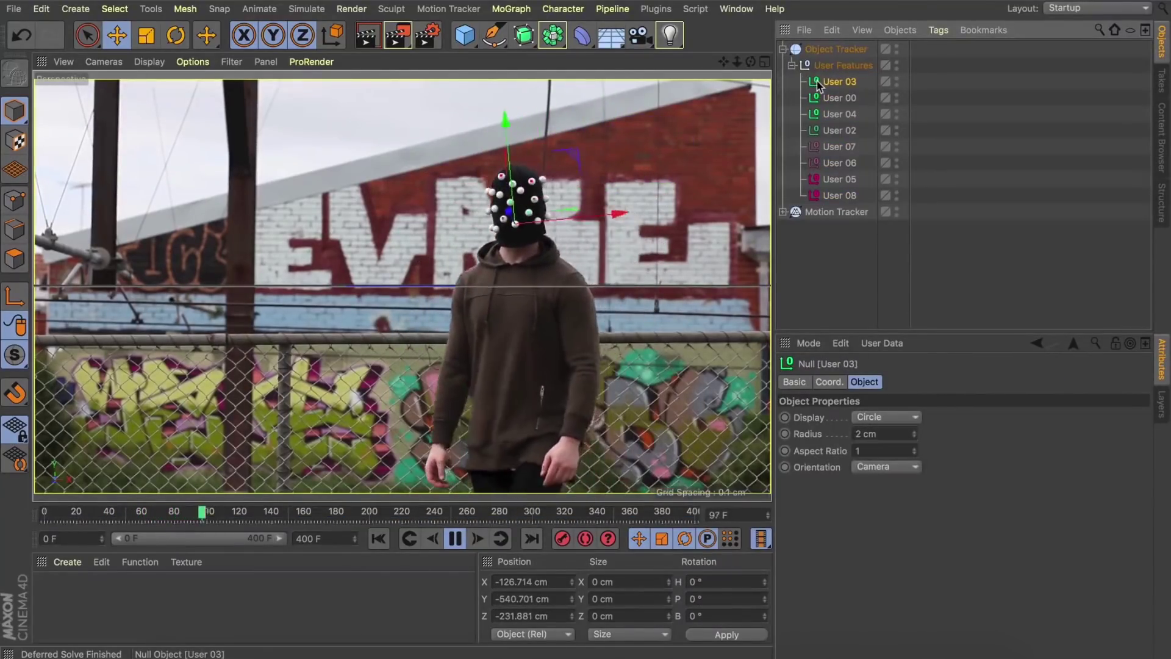
Inspect feature nulls User 02, 07, 06, 05 and 08 during playback, then stop and rewind to frame 0.
{"action": "left_click", "coordinate": [833, 132]}
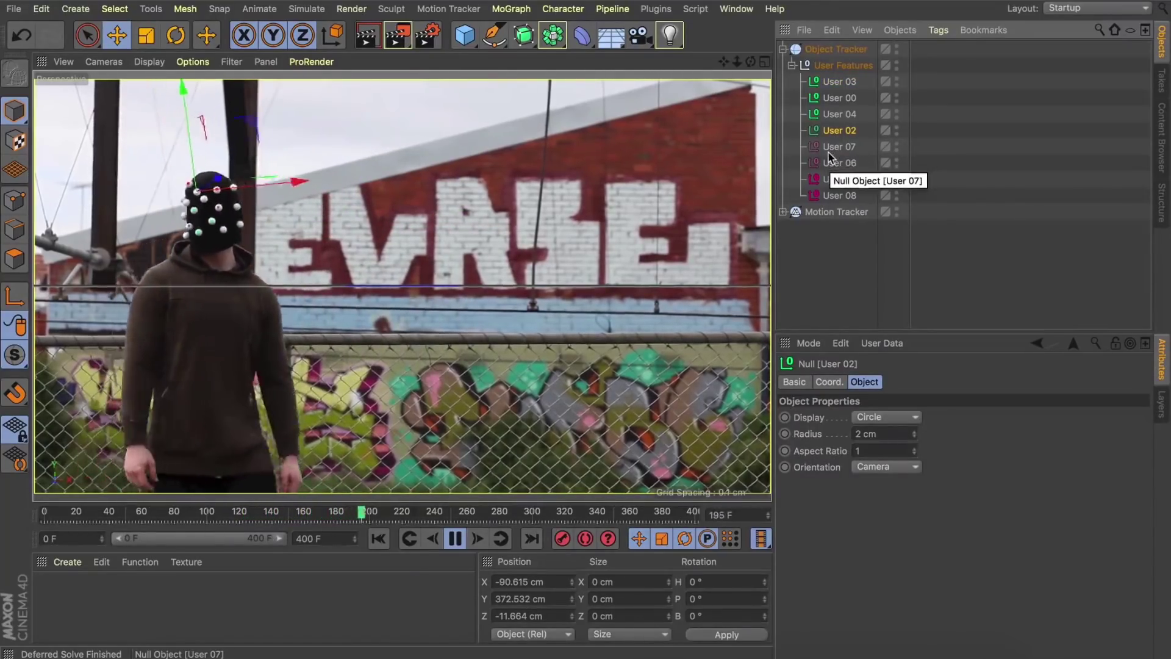
{"action": "left_click", "coordinate": [829, 151]}
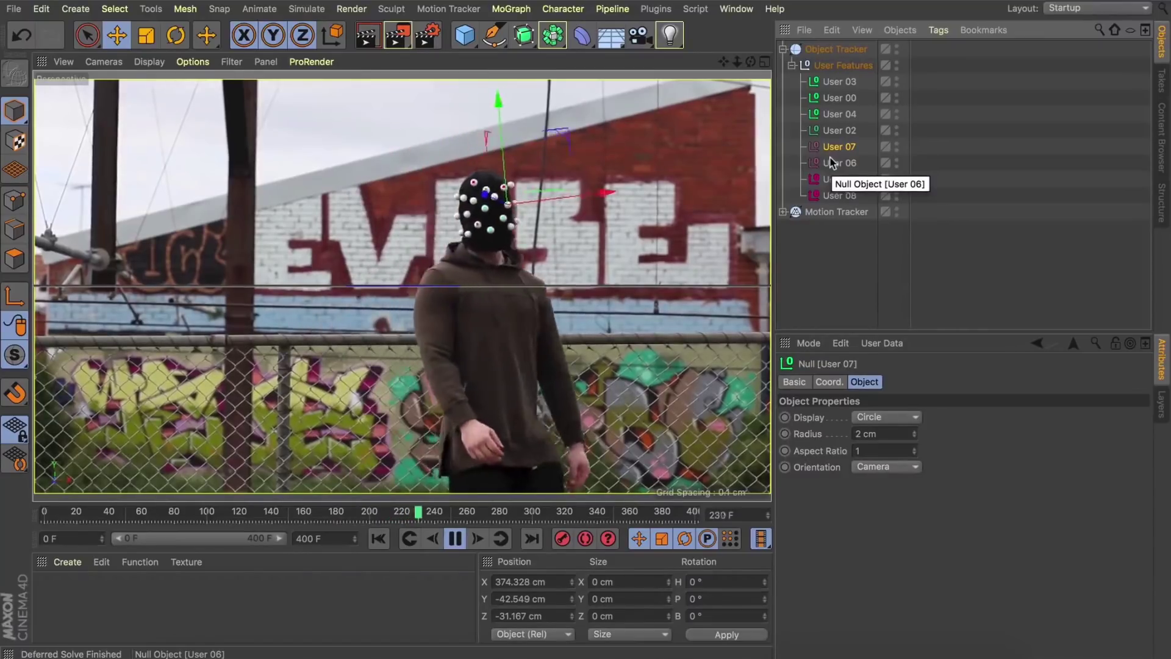
{"action": "left_click", "coordinate": [832, 163]}
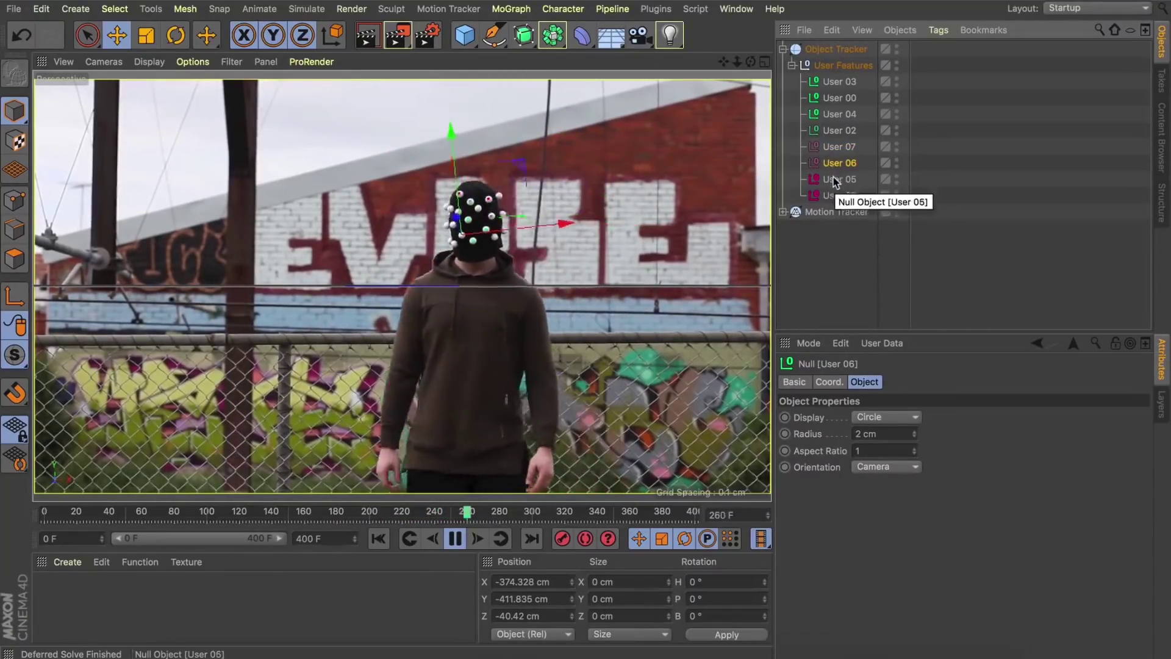
{"action": "left_click", "coordinate": [835, 180]}
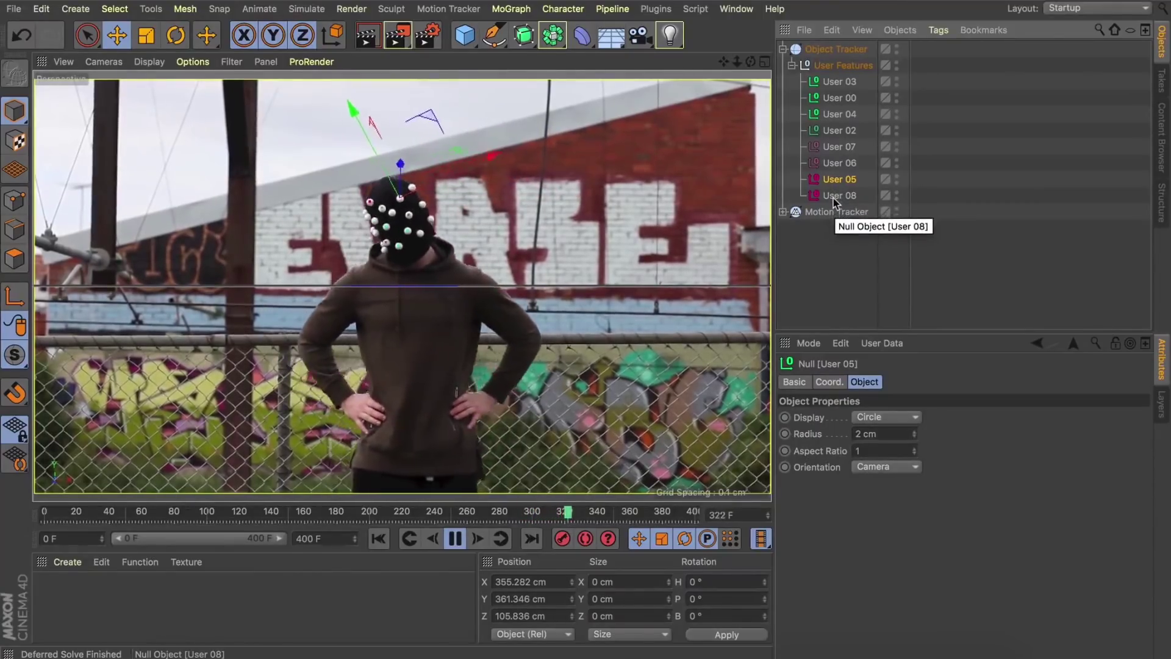
{"action": "left_click", "coordinate": [834, 198]}
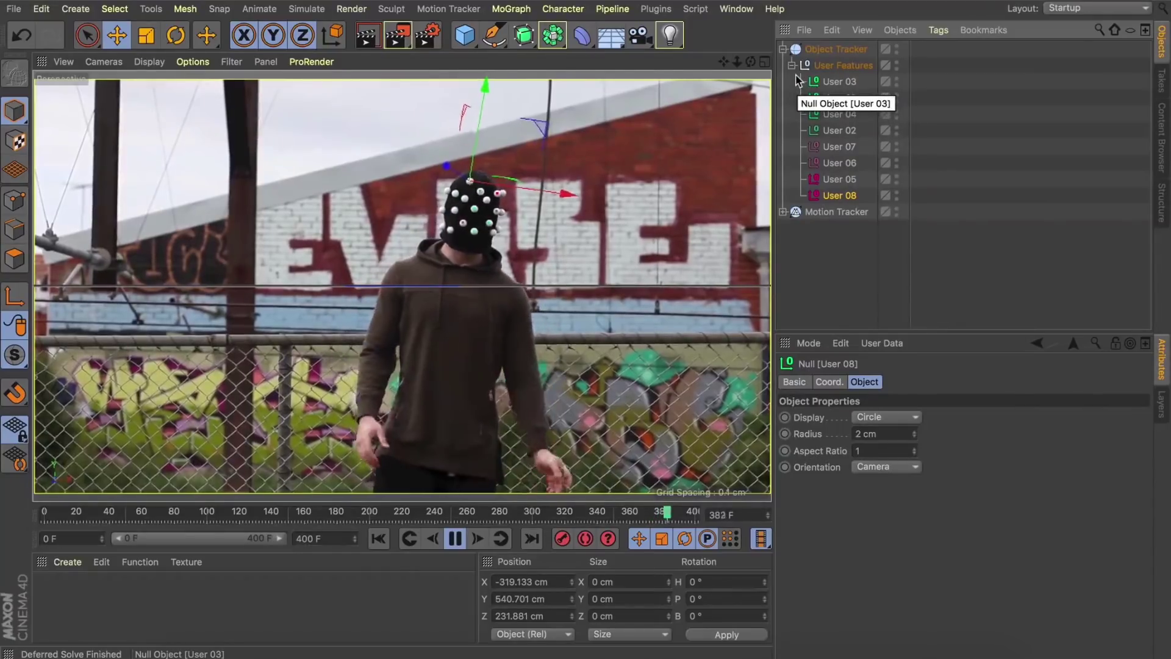
{"action": "left_click", "coordinate": [455, 538]}
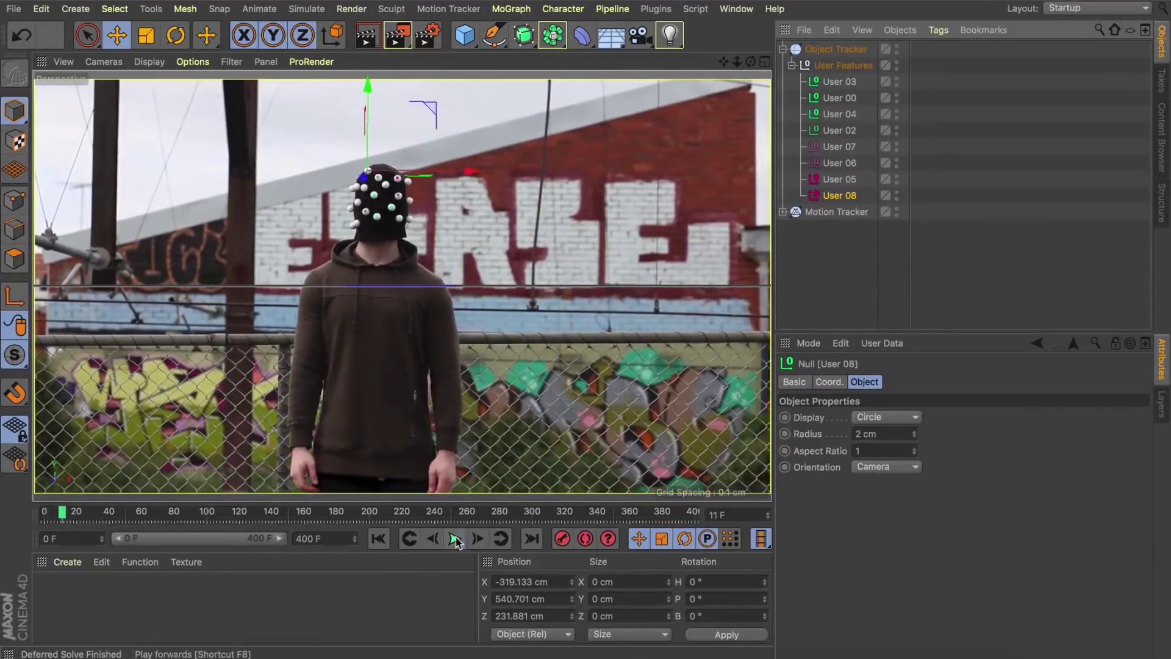
{"action": "left_click", "coordinate": [379, 538]}
Collapse the Object Tracker hierarchy, clear the selection, and add a new Null object.
{"action": "left_click", "coordinate": [791, 65]}
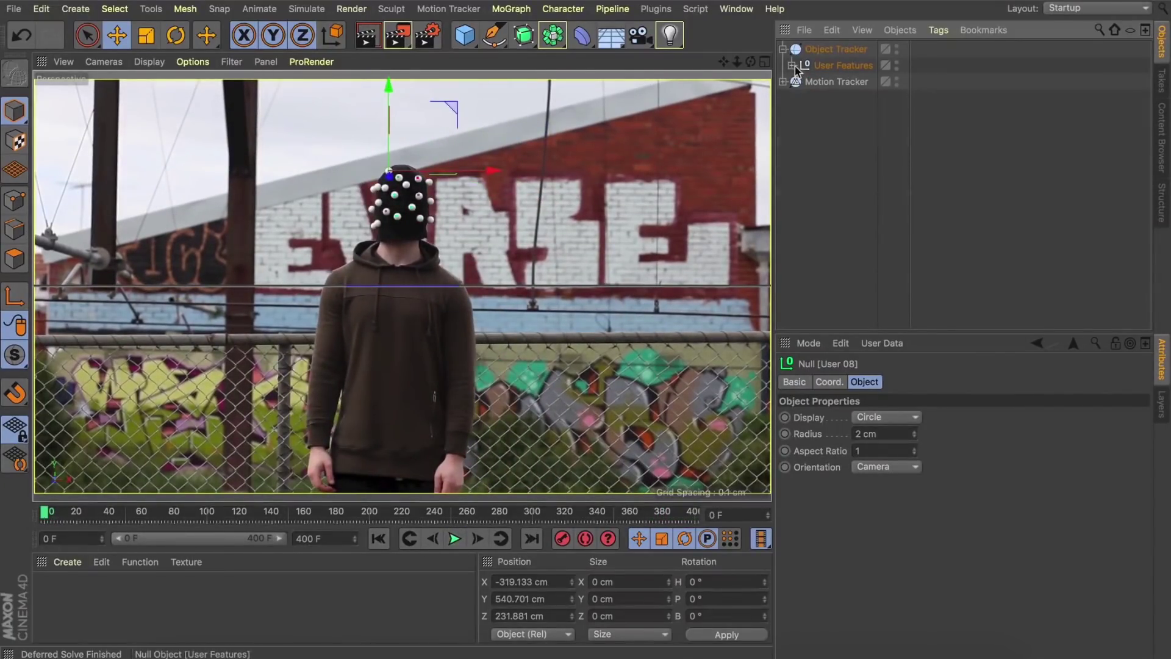
{"action": "left_click", "coordinate": [783, 48]}
{"action": "left_click", "coordinate": [820, 49]}
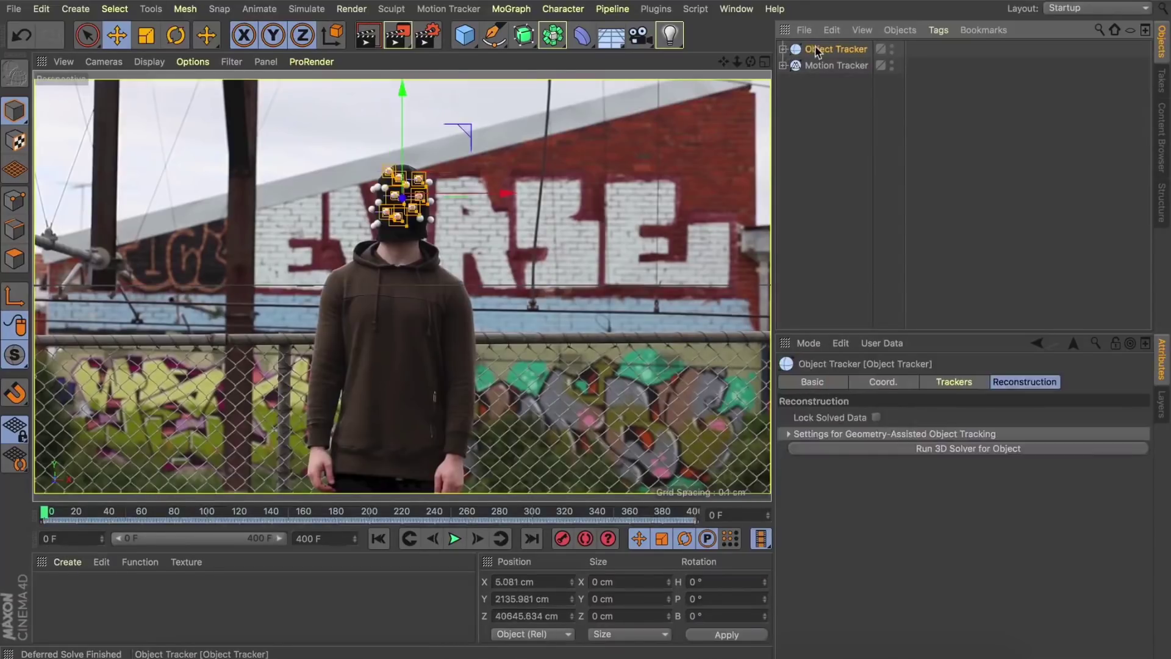
{"action": "left_click", "coordinate": [818, 85]}
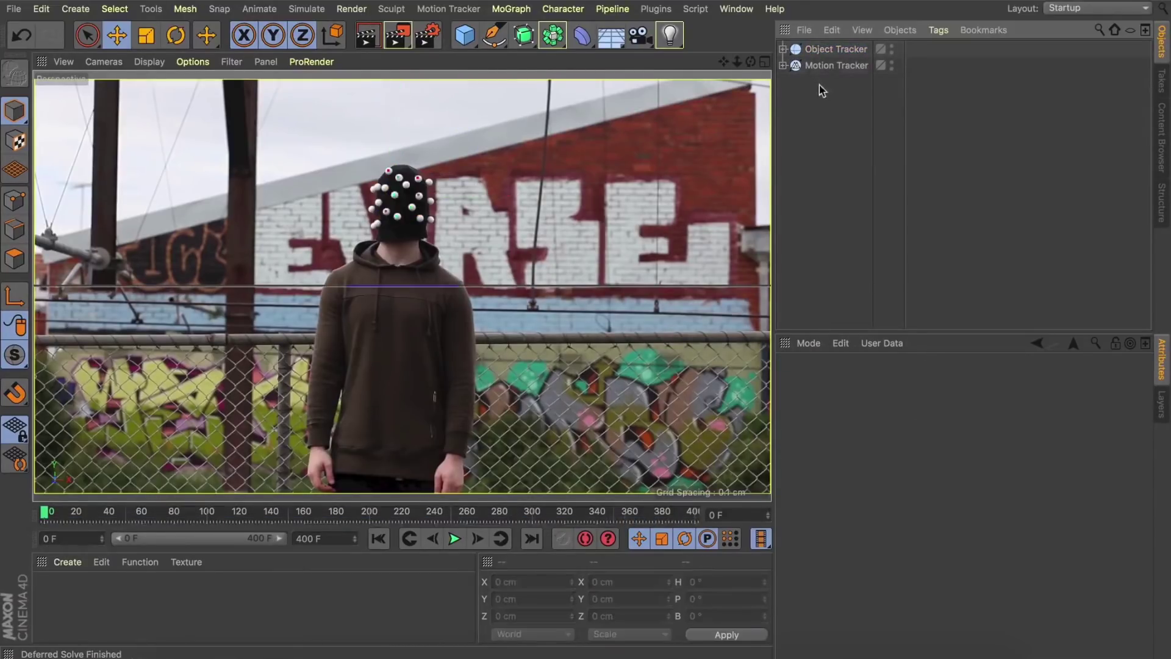
{"action": "left_click", "coordinate": [463, 35]}
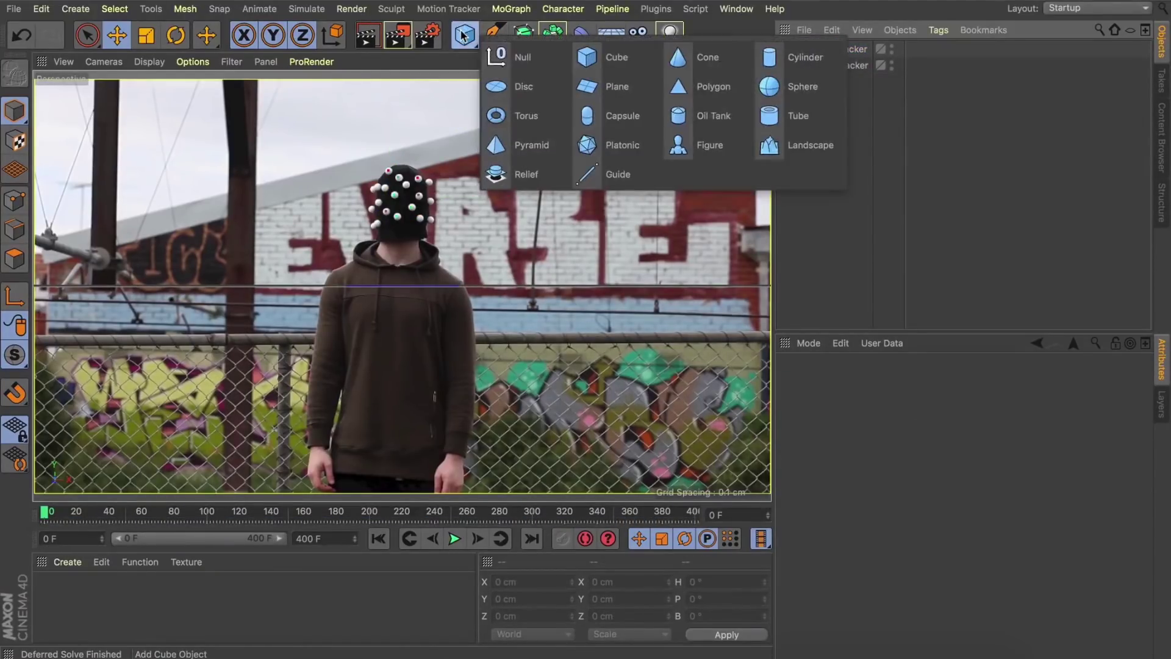
{"action": "left_click", "coordinate": [499, 56]}
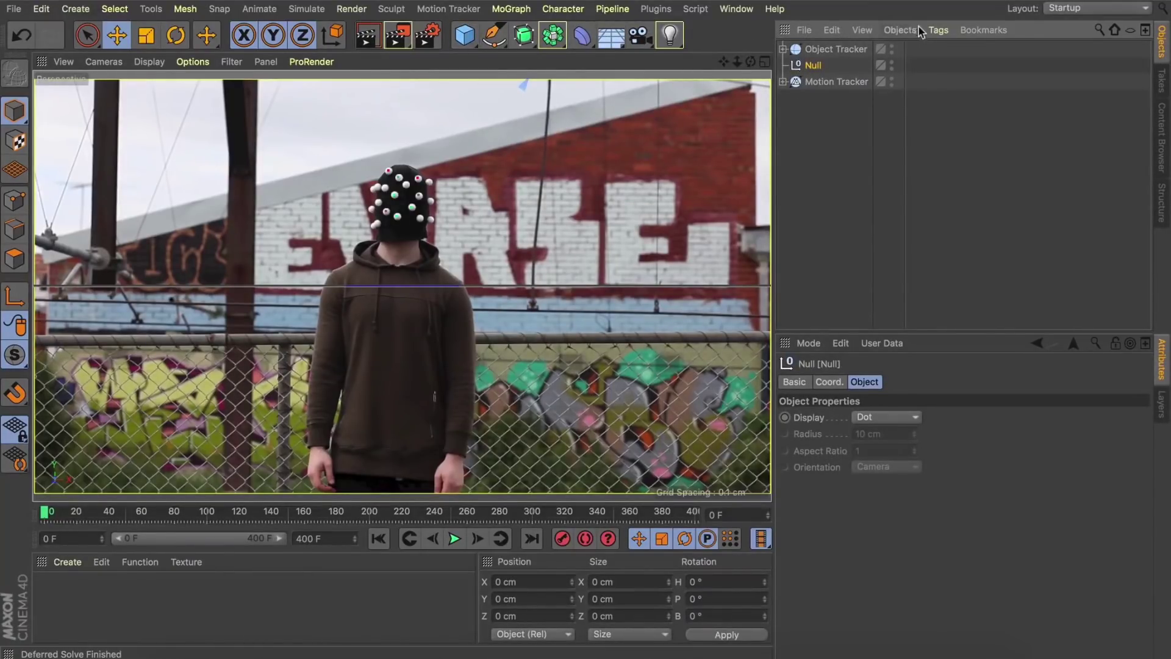
Give the Null a Constraint tag with PSR enabled, targeting the User Features group.
{"action": "left_click", "coordinate": [939, 29]}
{"action": "mouse_move", "coordinate": [976, 71]}
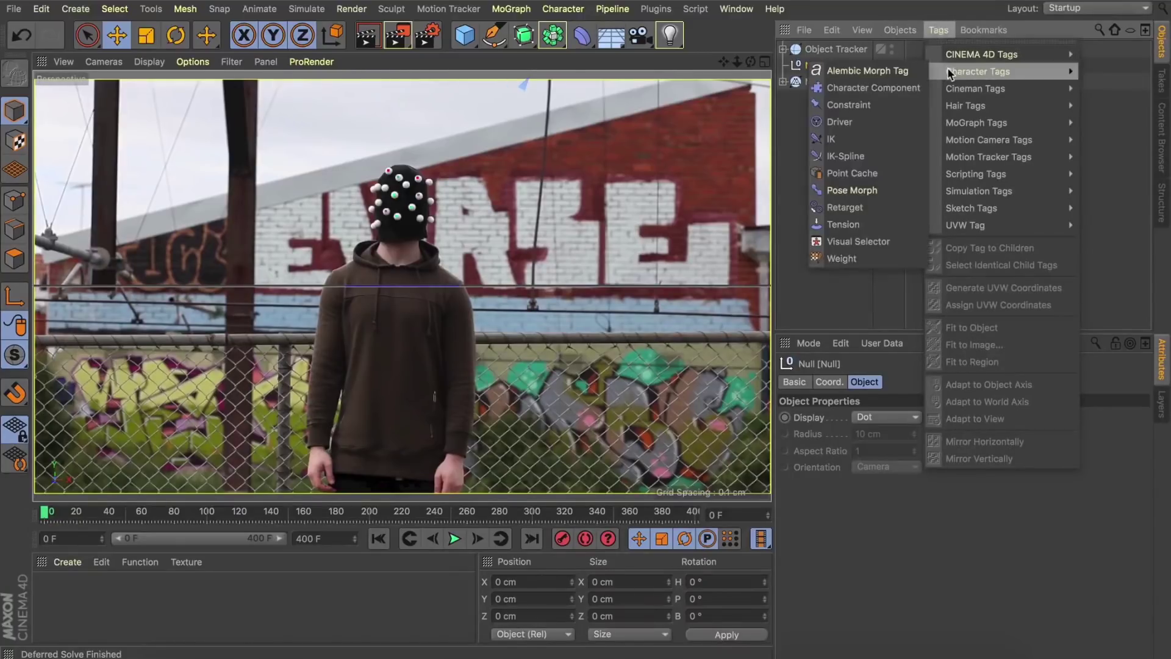
{"action": "left_click", "coordinate": [862, 106]}
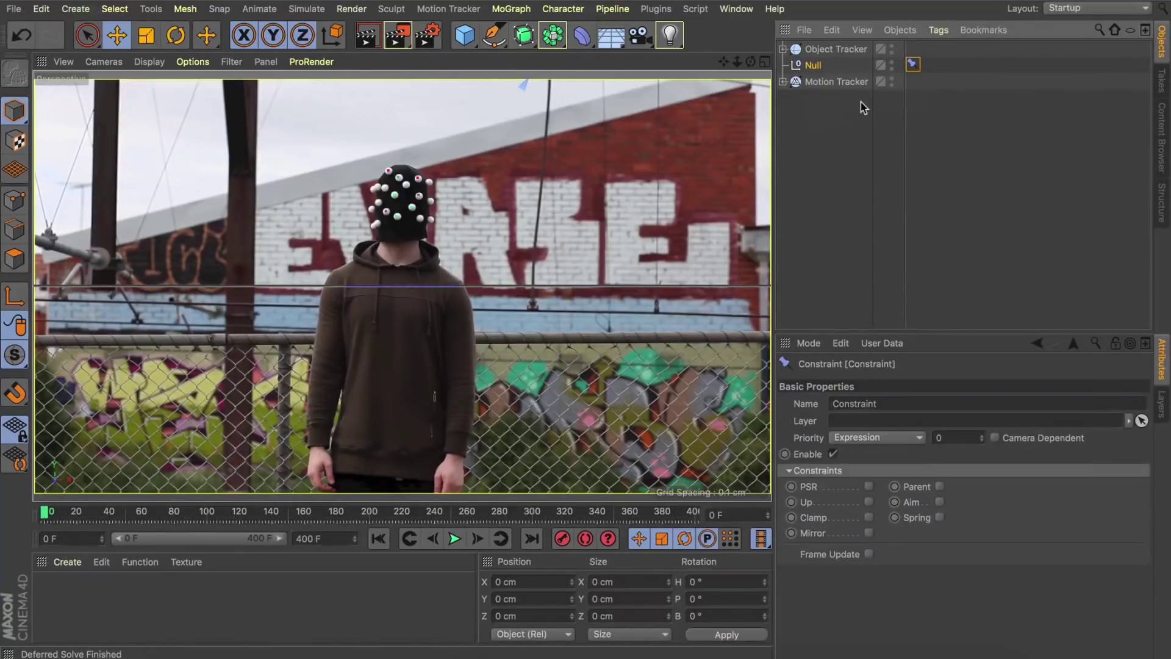
{"action": "left_click", "coordinate": [869, 487]}
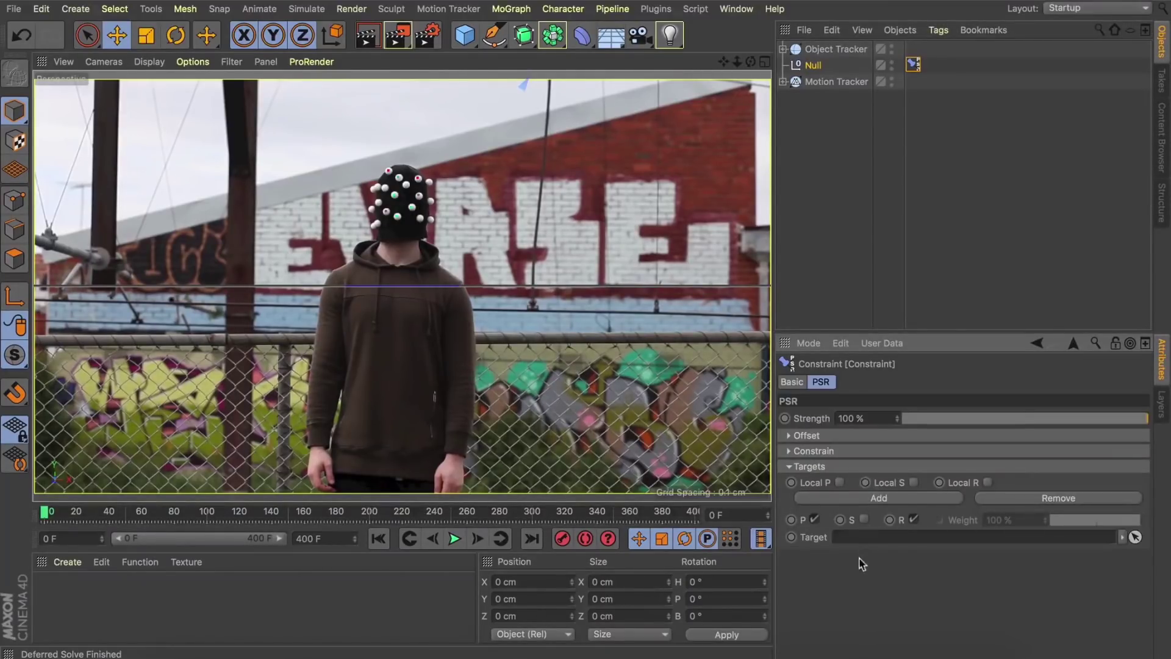
{"action": "left_click", "coordinate": [782, 49]}
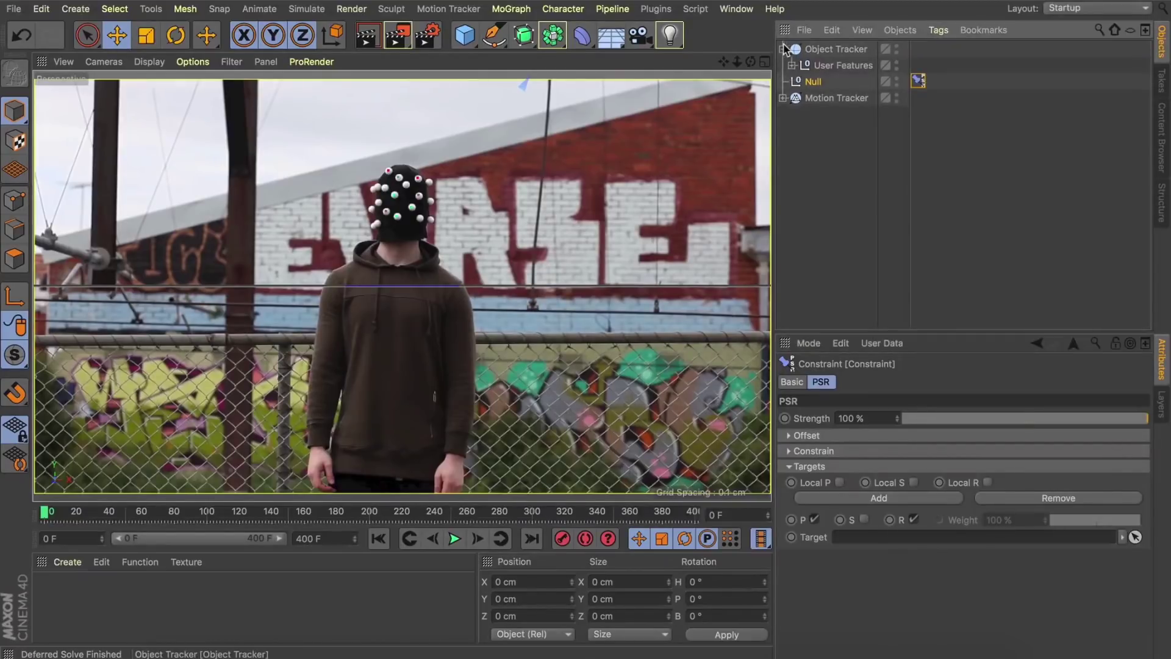
{"action": "left_click_drag", "start_coordinate": [832, 65], "coordinate": [850, 183]}
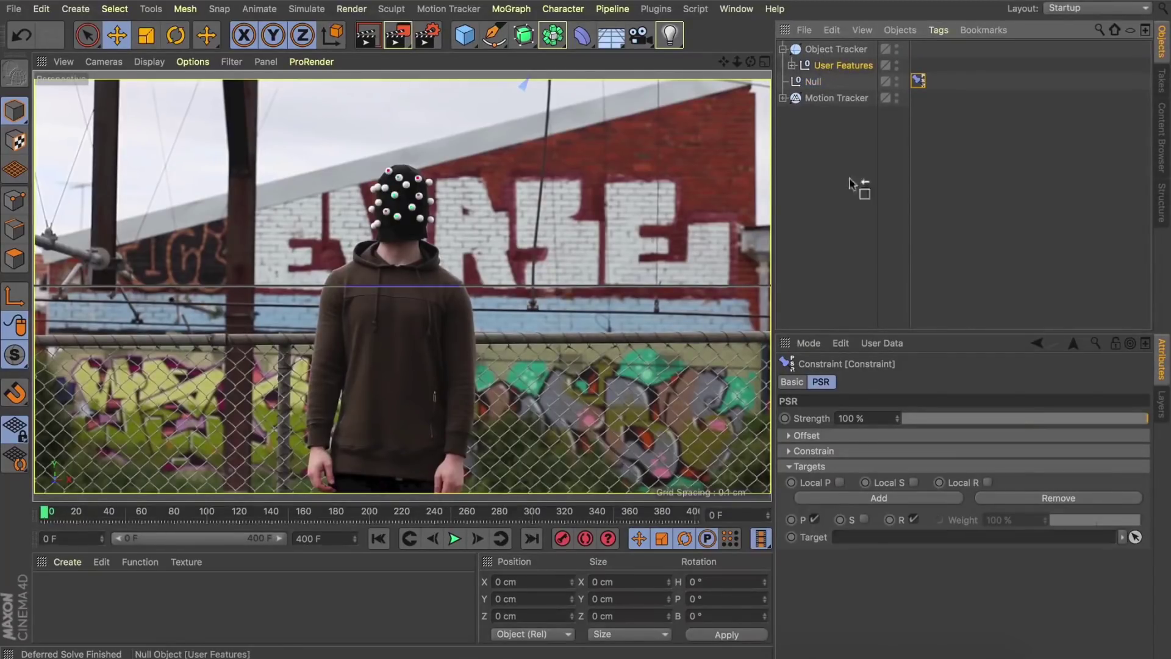
{"action": "left_click_drag", "start_coordinate": [860, 479], "coordinate": [854, 539]}
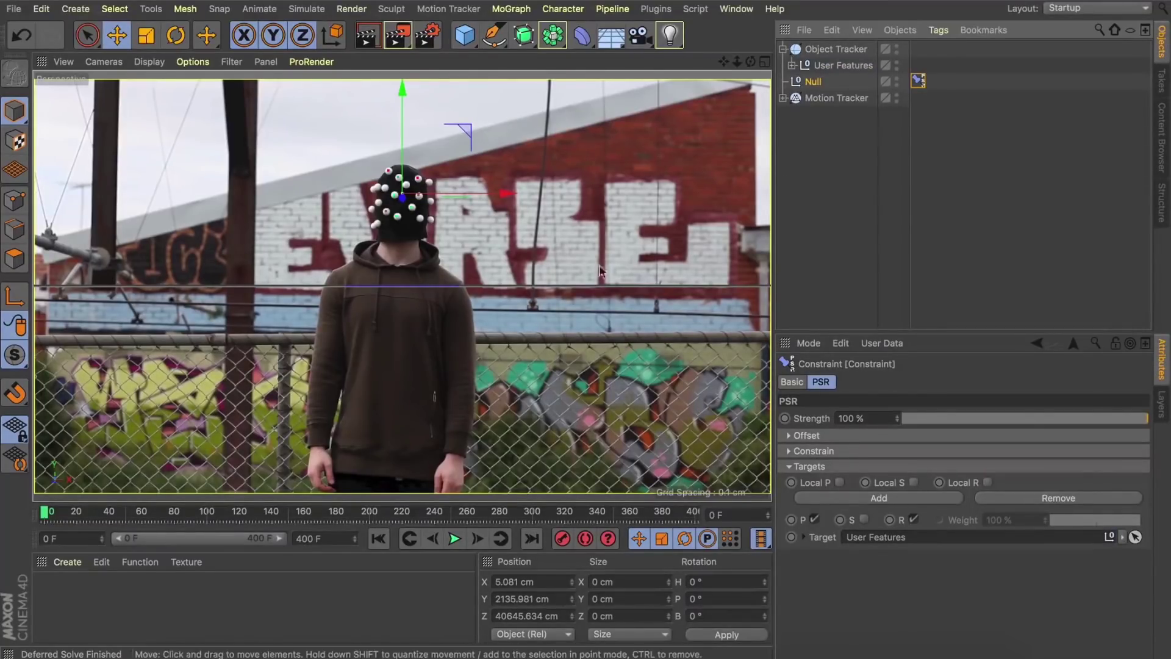
Play the footage to confirm the Null follows the head, then return to the first frame.
{"action": "left_click", "coordinate": [454, 539]}
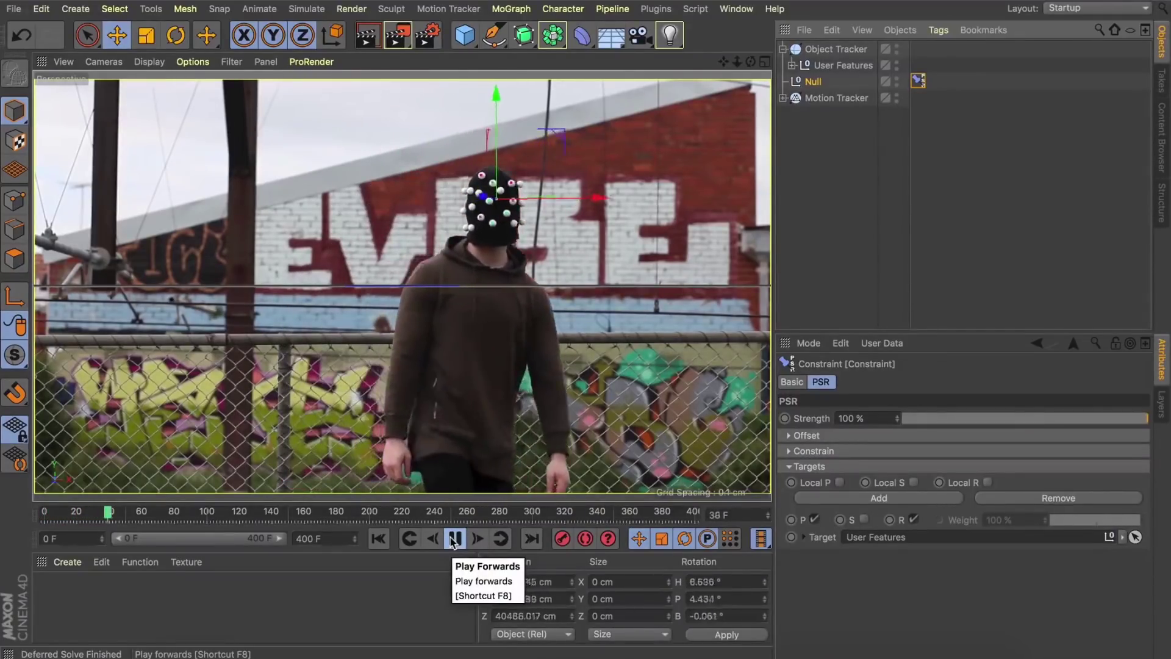
{"action": "left_click", "coordinate": [455, 539]}
{"action": "left_click", "coordinate": [381, 539]}
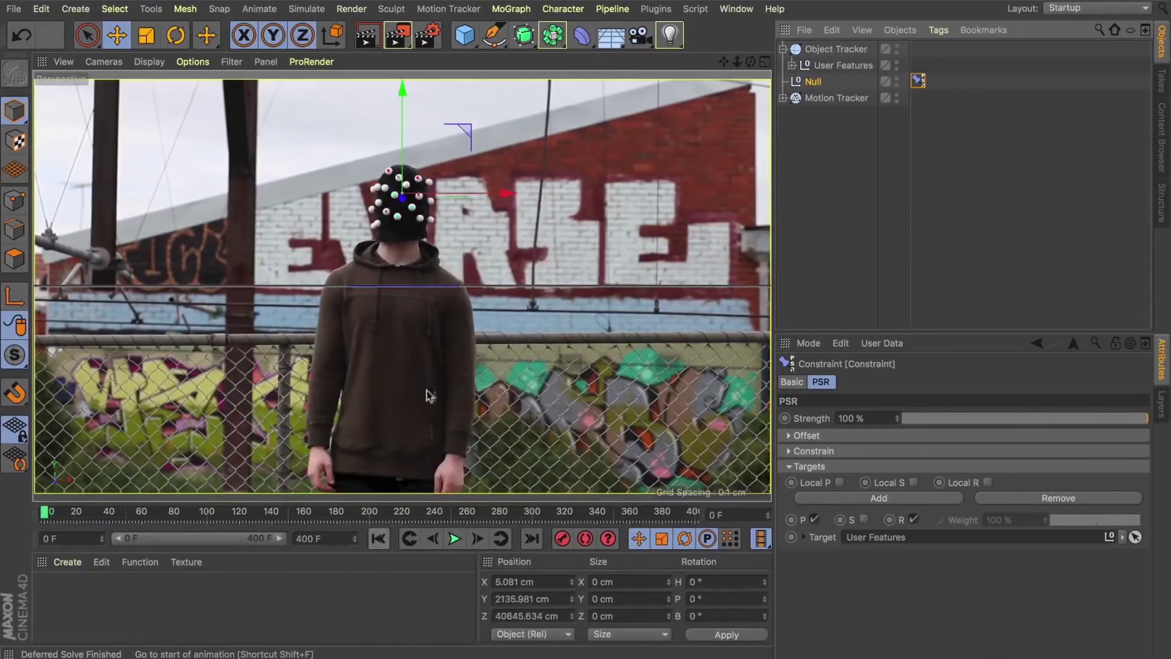
Add a Sphere under the Null and centre it on the Null with Reset PSR.
{"action": "left_click_drag", "start_coordinate": [470, 37], "coordinate": [810, 97]}
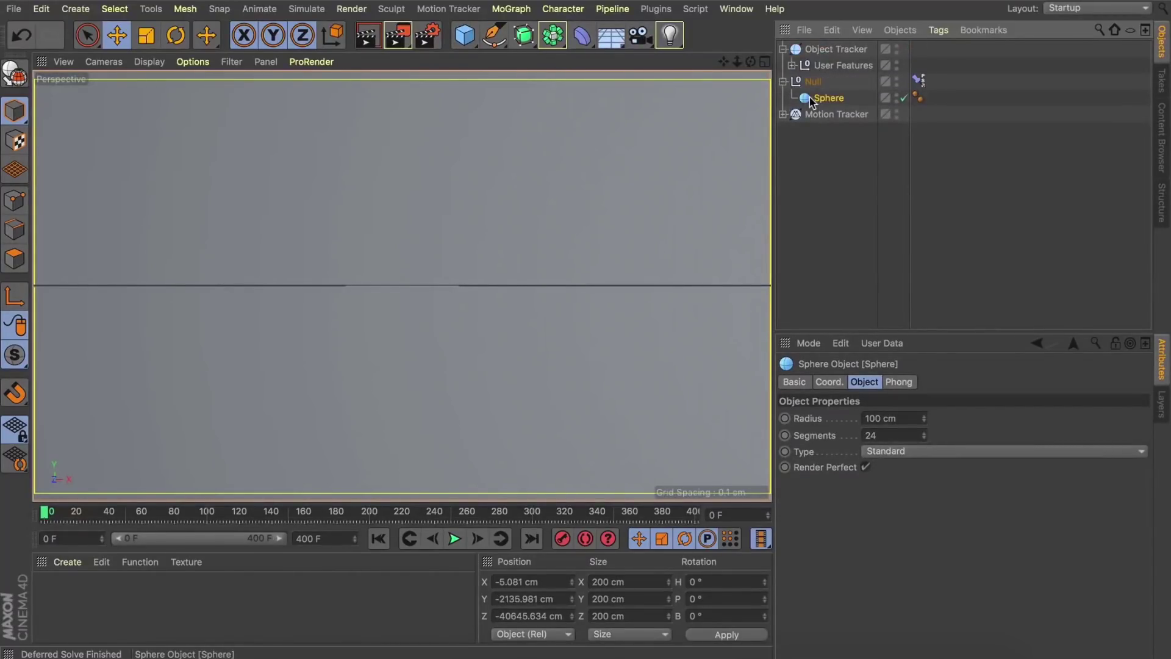
{"action": "key", "text": "shift+c"}
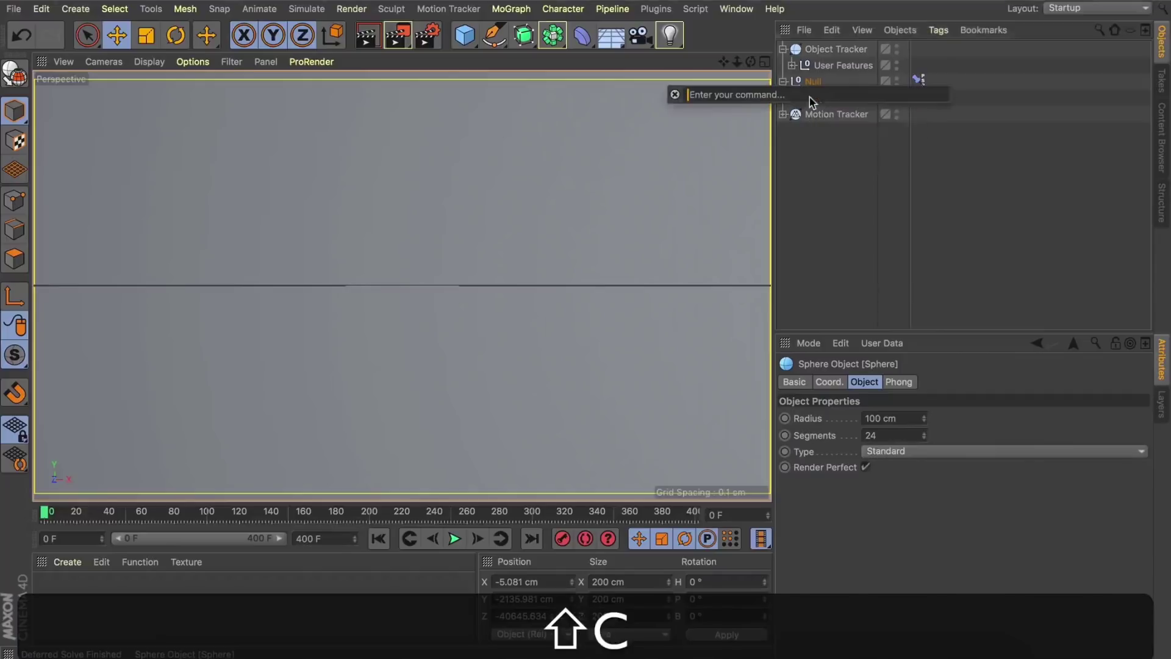
{"action": "type", "text": "ress"}
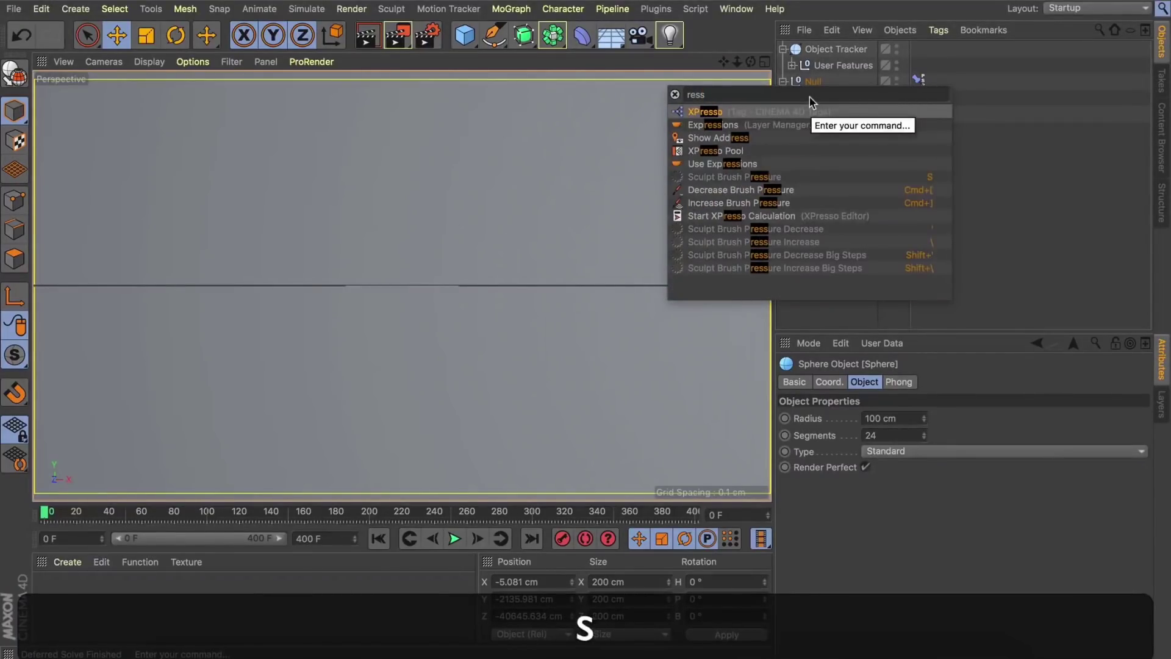
{"action": "key", "text": "BackSpace"}
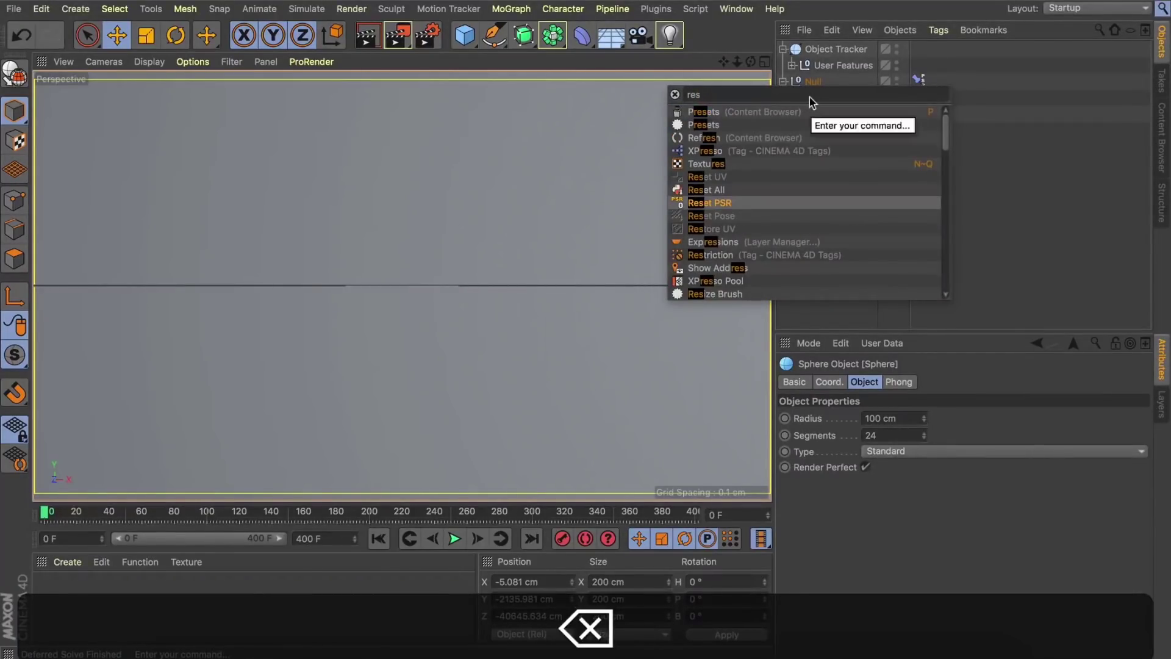
{"action": "left_click", "coordinate": [722, 203]}
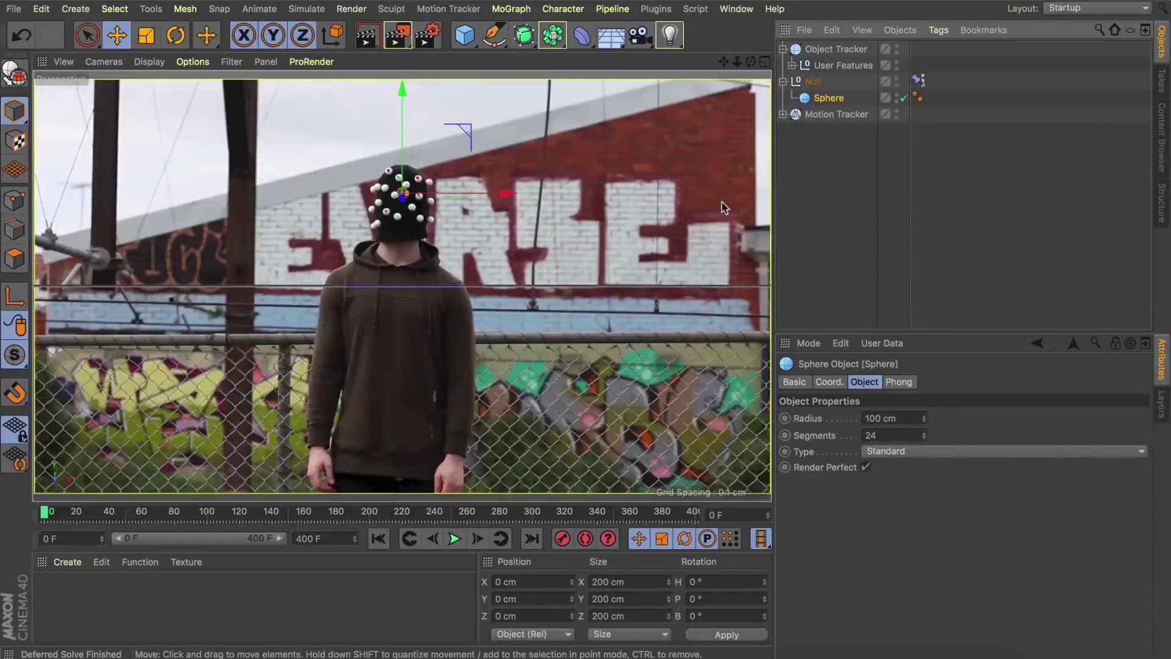
Scale the sphere to about 2561.242 cm so it covers the head, and show four views.
{"action": "key", "text": "t"}
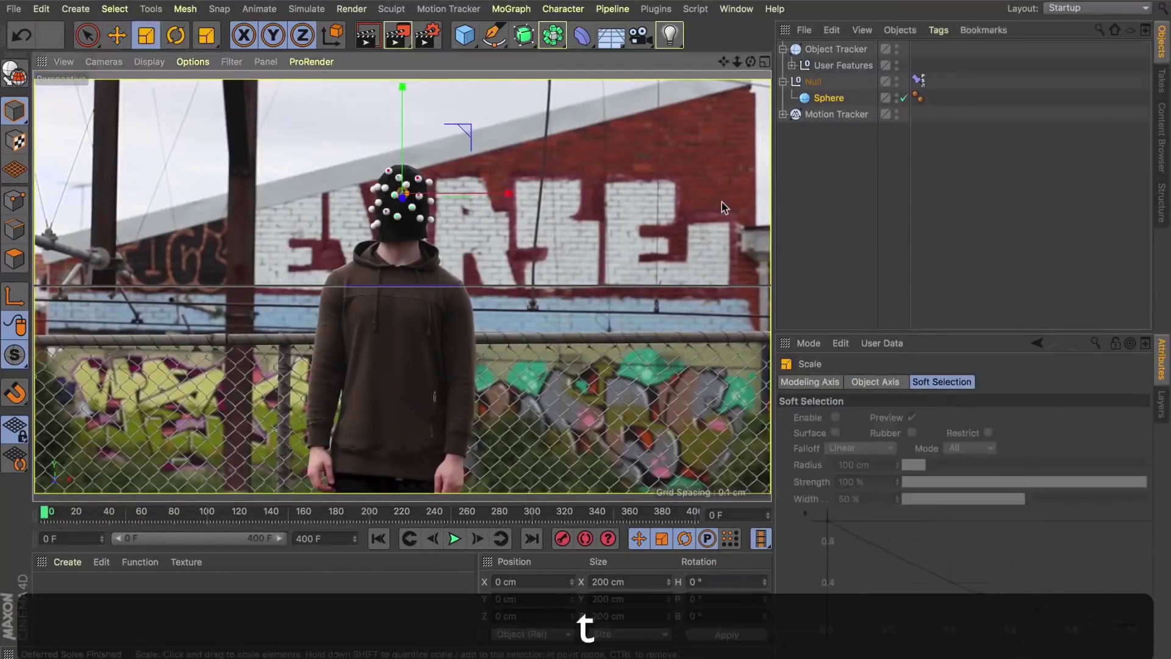
{"action": "left_click_drag", "start_coordinate": [628, 109], "coordinate": [556, 188]}
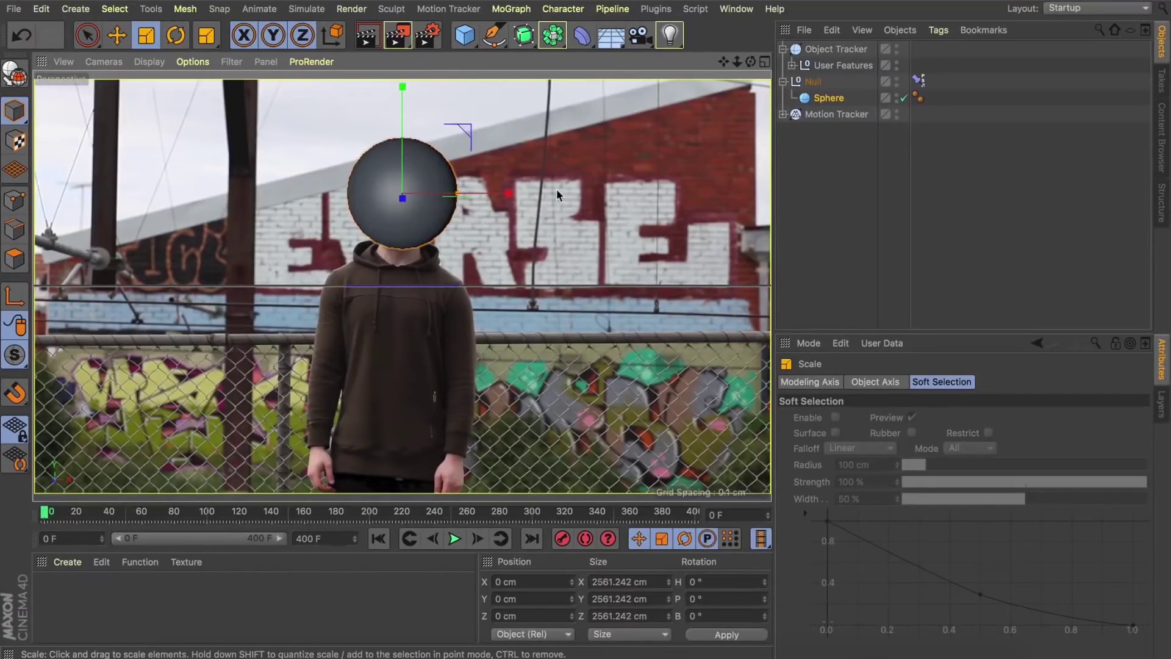
{"action": "left_click", "coordinate": [765, 61]}
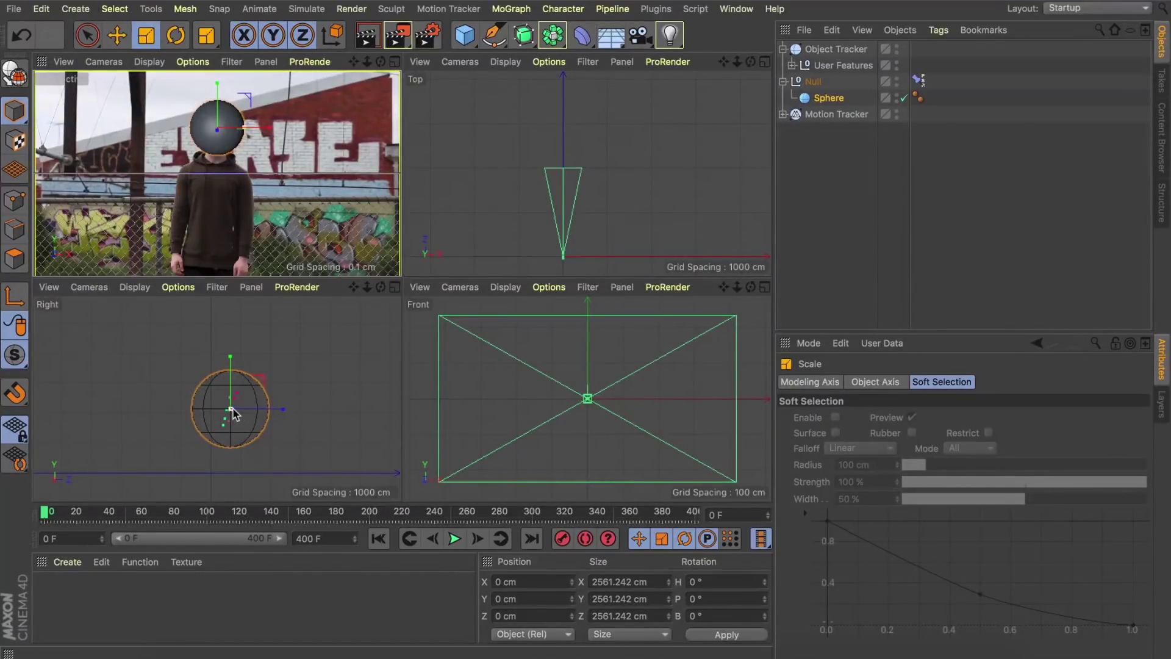
Move the sphere back along Z to line up with the User Features head points.
{"action": "key", "text": "s"}
{"action": "key", "text": "s"}
{"action": "key", "text": "s"}
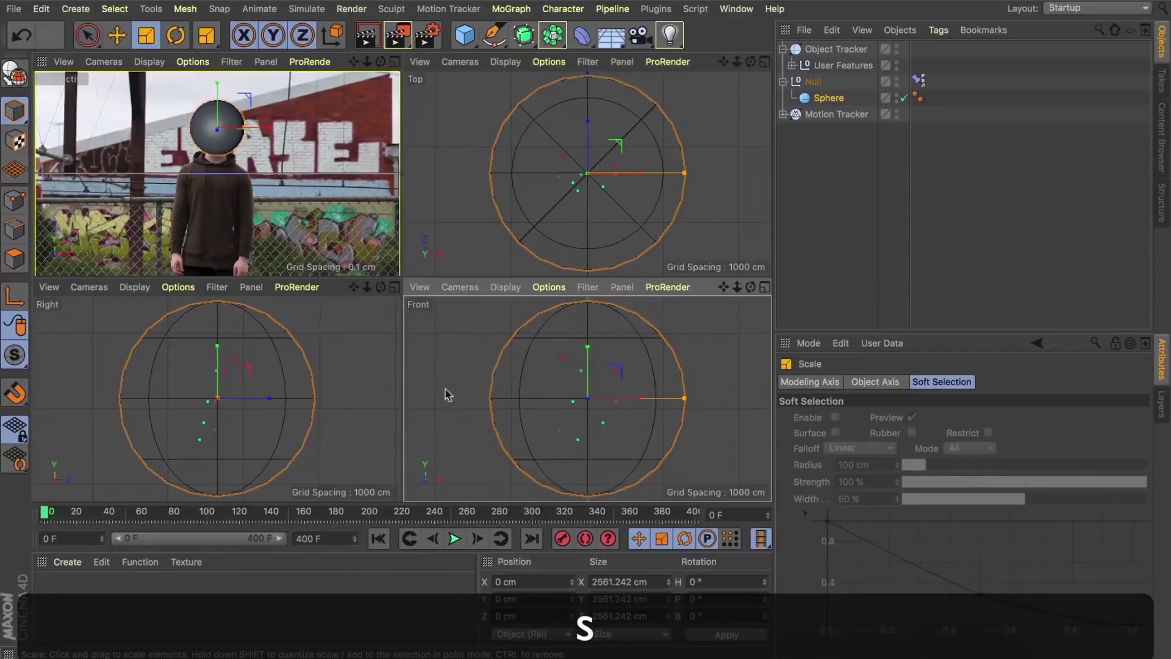
{"action": "key", "text": "e"}
{"action": "left_click_drag", "start_coordinate": [261, 400], "coordinate": [326, 400]}
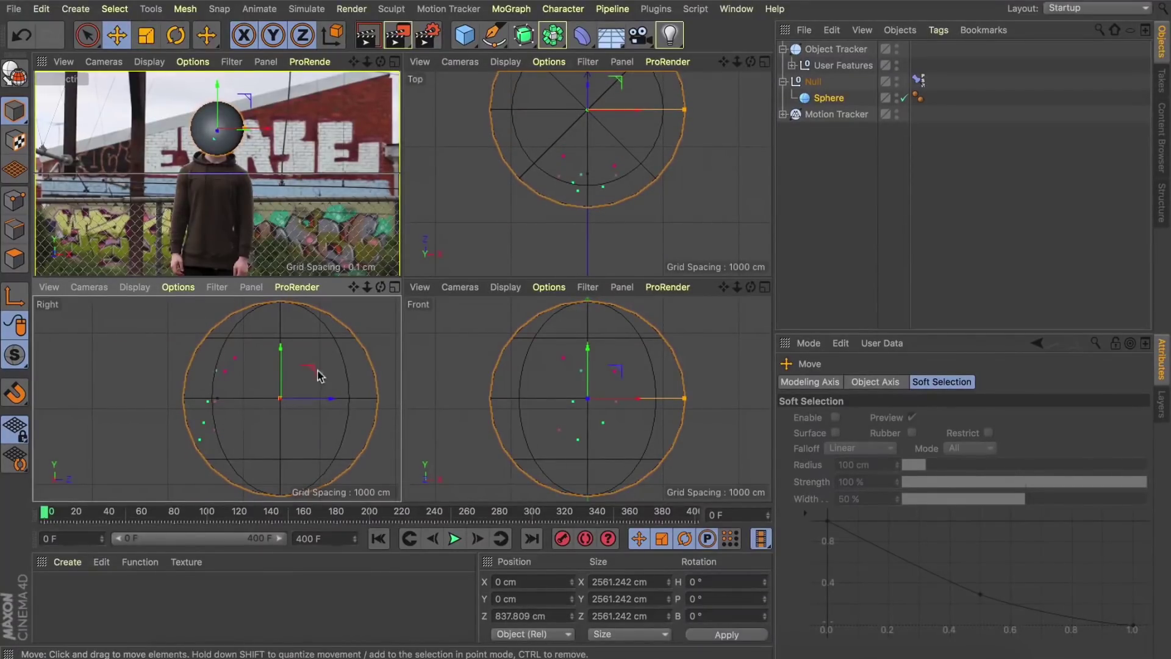
{"action": "left_click", "coordinate": [904, 98]}
{"action": "left_click", "coordinate": [792, 65]}
{"action": "left_click", "coordinate": [831, 98]}
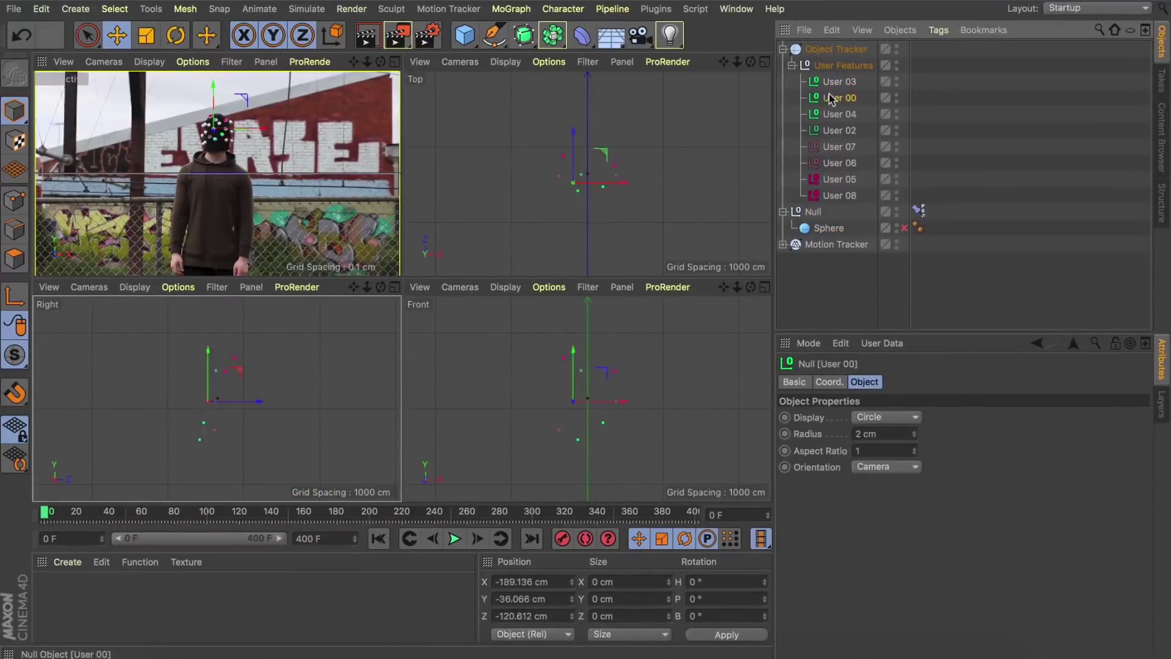
{"action": "left_click", "coordinate": [792, 65]}
{"action": "left_click", "coordinate": [904, 98]}
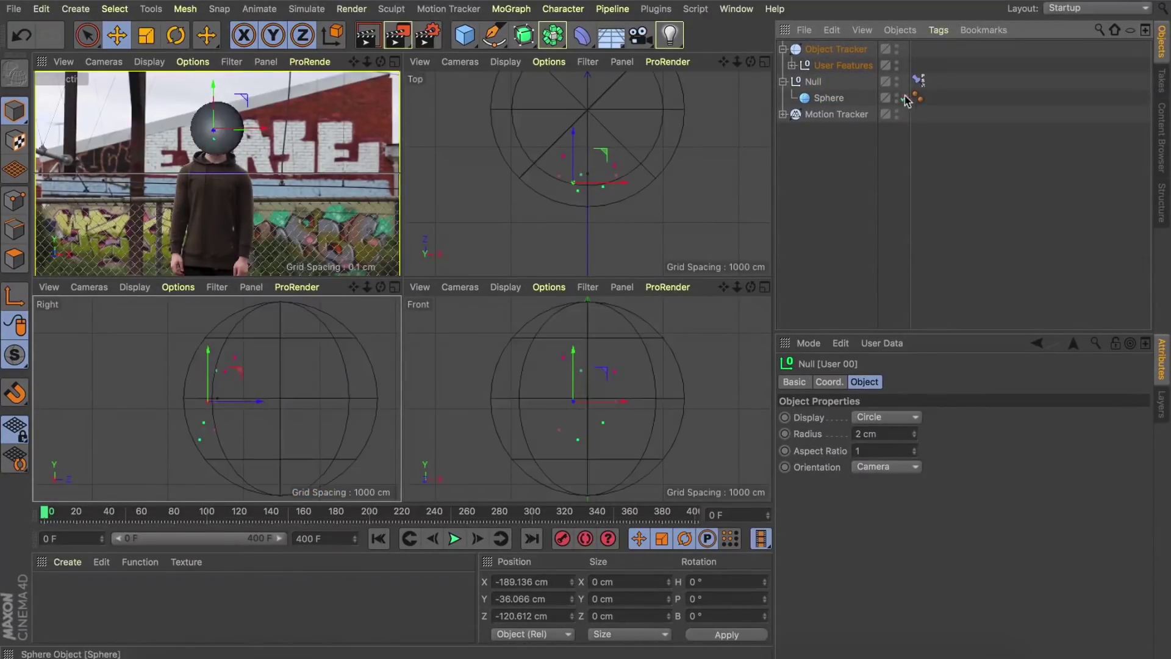
Maximize the Perspective view and play to confirm the sphere stays on the head, then rewind.
{"action": "middle_click", "coordinate": [326, 163]}
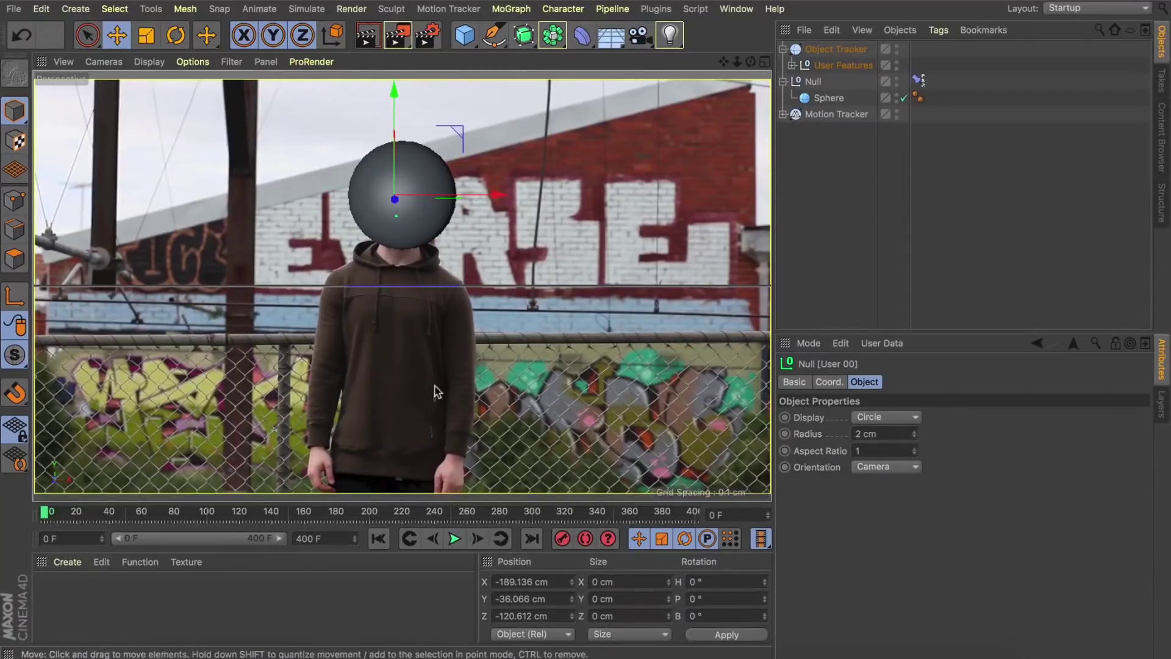
{"action": "left_click", "coordinate": [454, 539]}
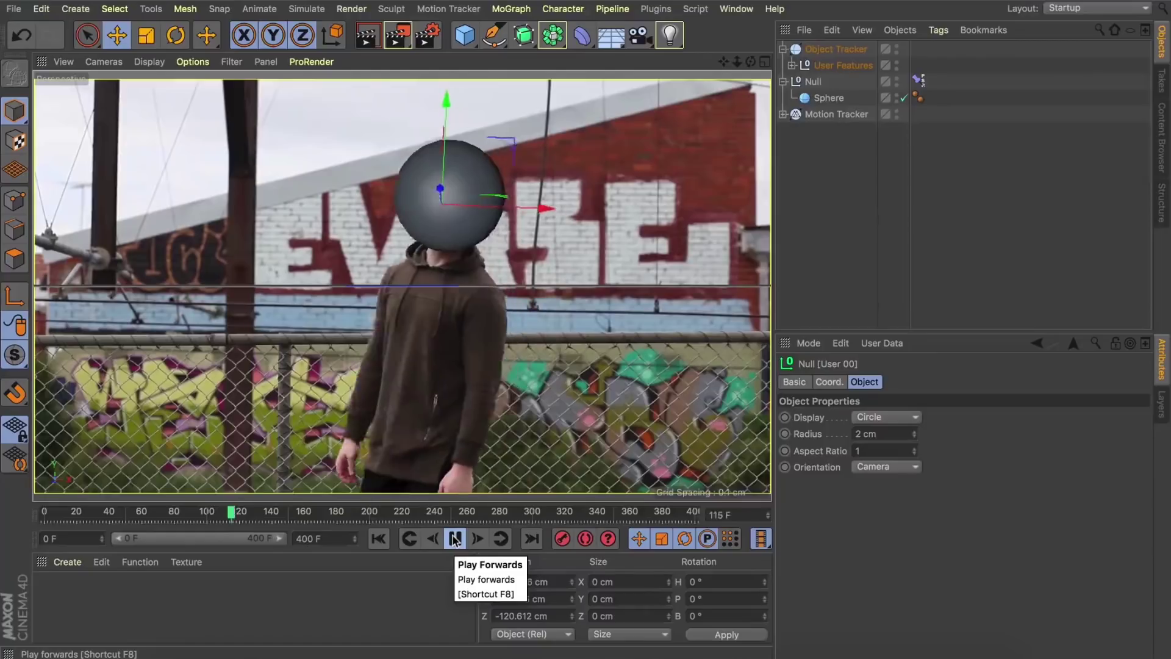
{"action": "left_click", "coordinate": [455, 540]}
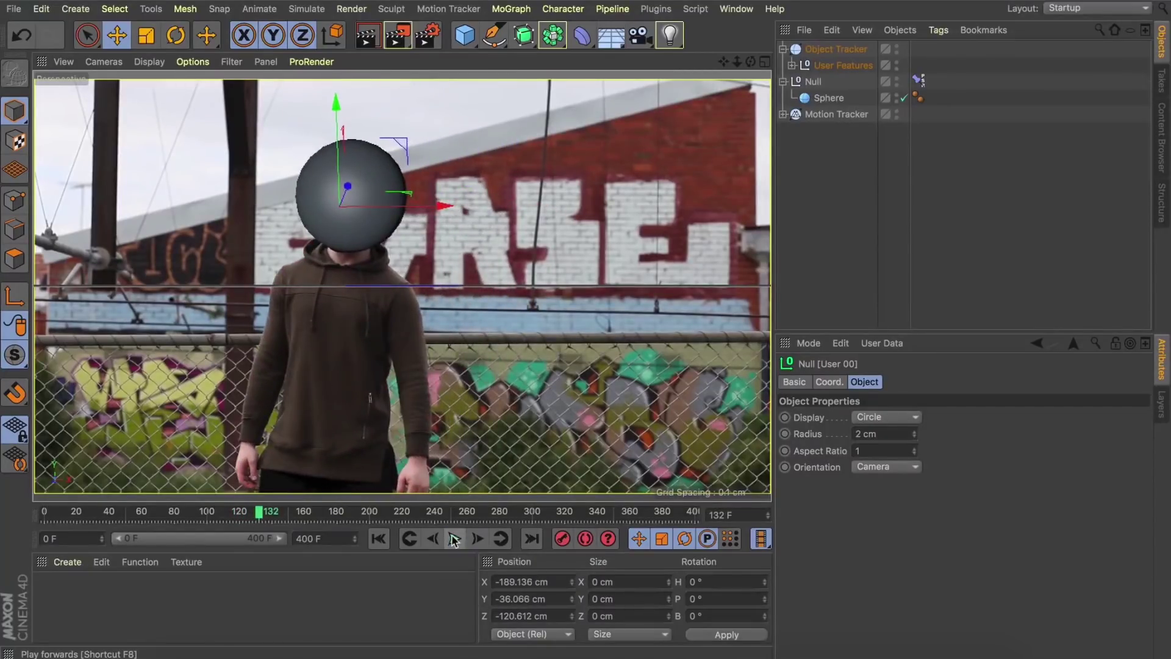
{"action": "left_click", "coordinate": [378, 538]}
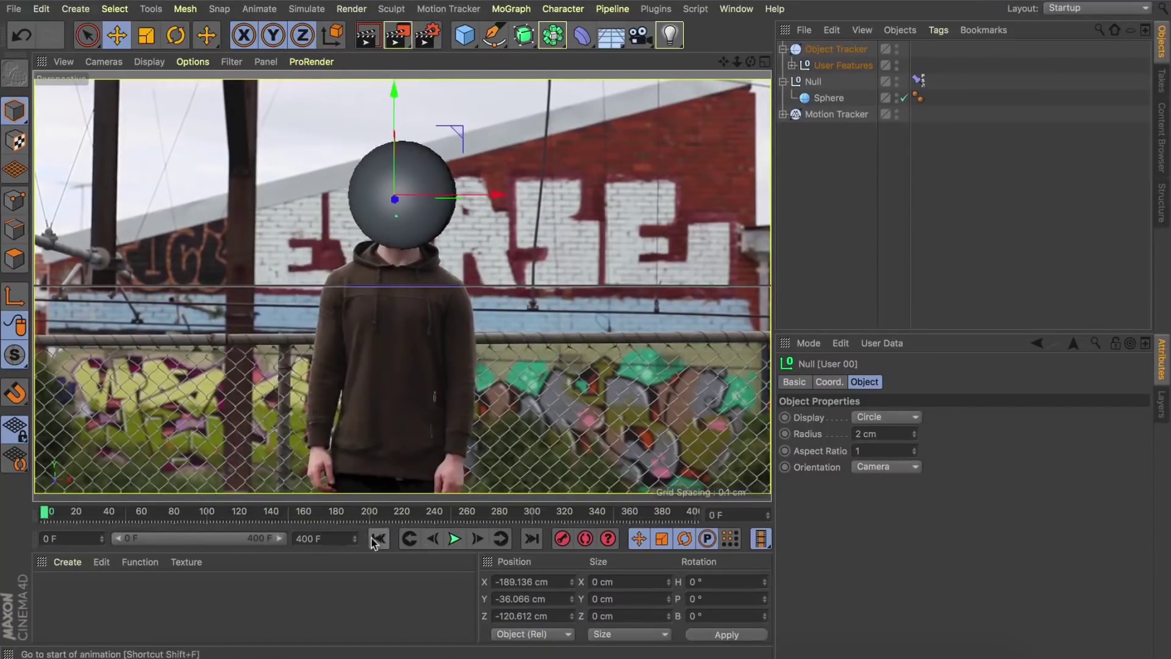
Select the Motion Tracker to display its tracked points on the green-hooded man's head.
{"action": "left_click", "coordinate": [829, 99]}
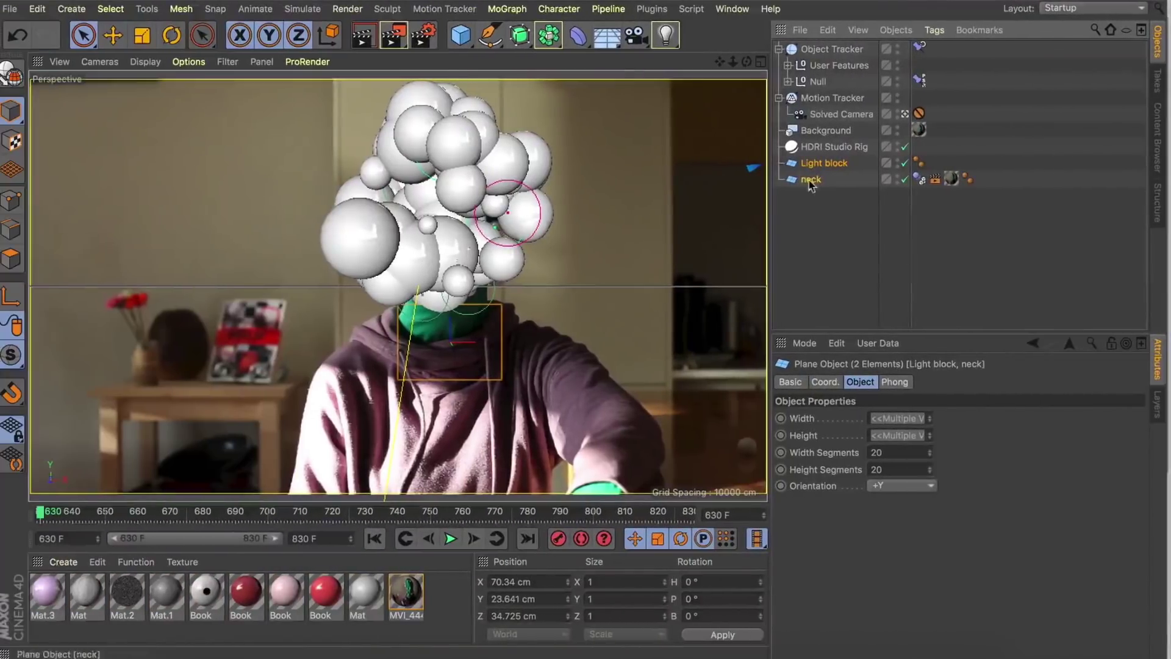
{"action": "left_click", "coordinate": [779, 98]}
{"action": "left_click", "coordinate": [778, 98]}
{"action": "left_click", "coordinate": [778, 98]}
{"action": "left_click", "coordinate": [811, 224]}
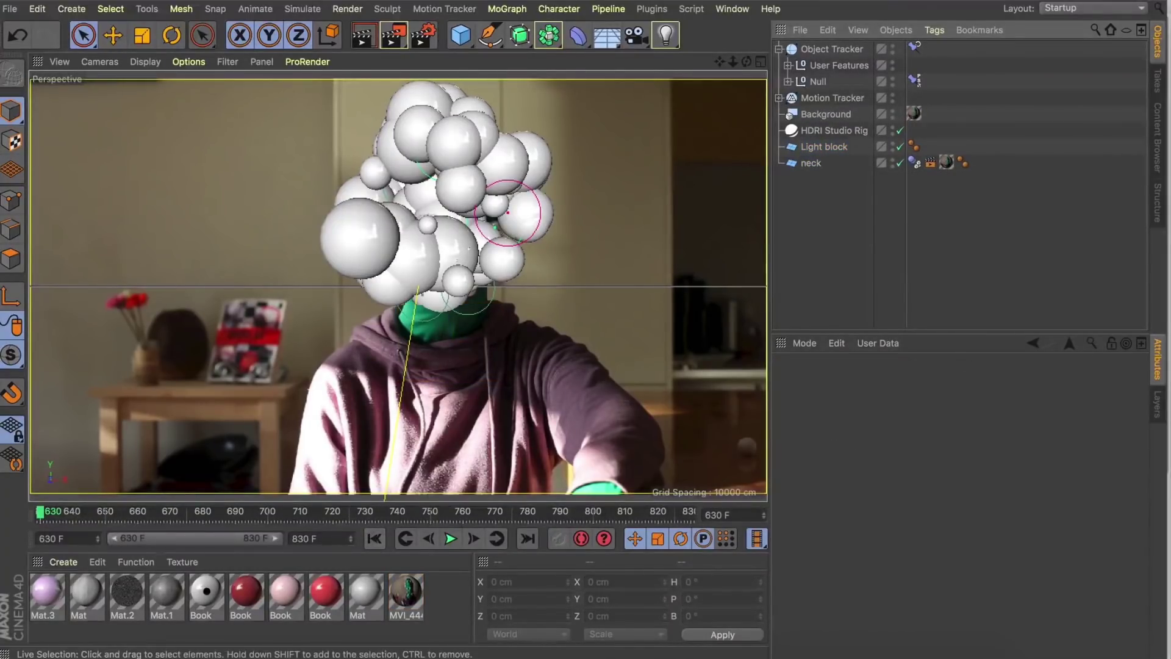
{"action": "left_click", "coordinate": [820, 98]}
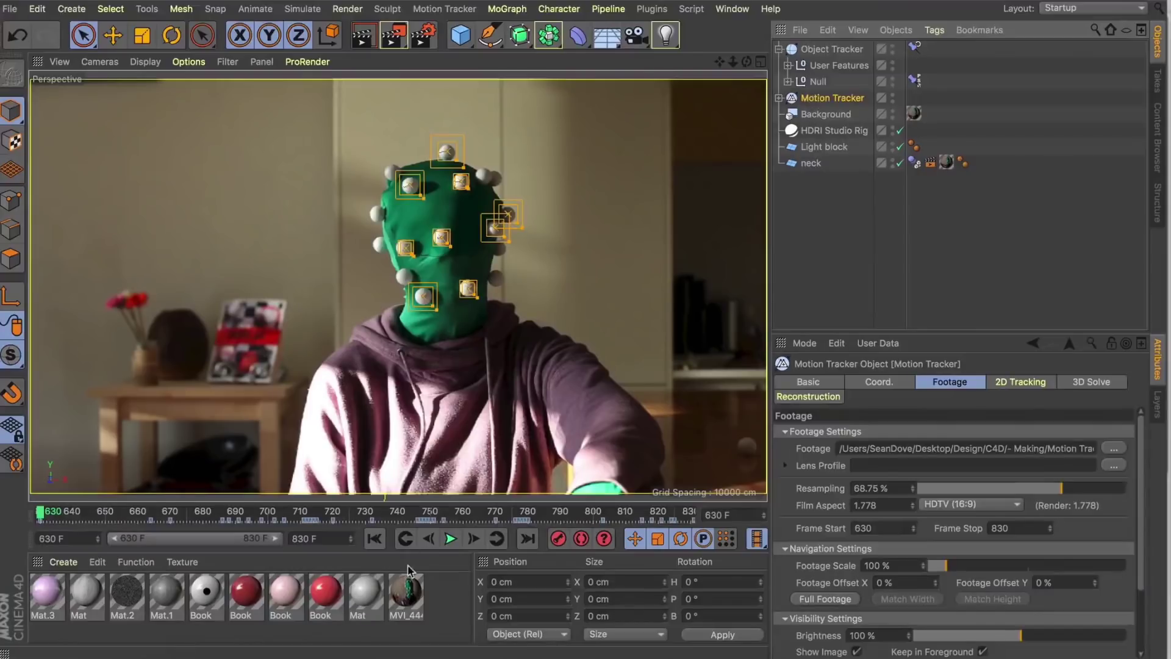
Play the footage with the tracked features, then jump back to frame 630.
{"action": "left_click", "coordinate": [451, 539]}
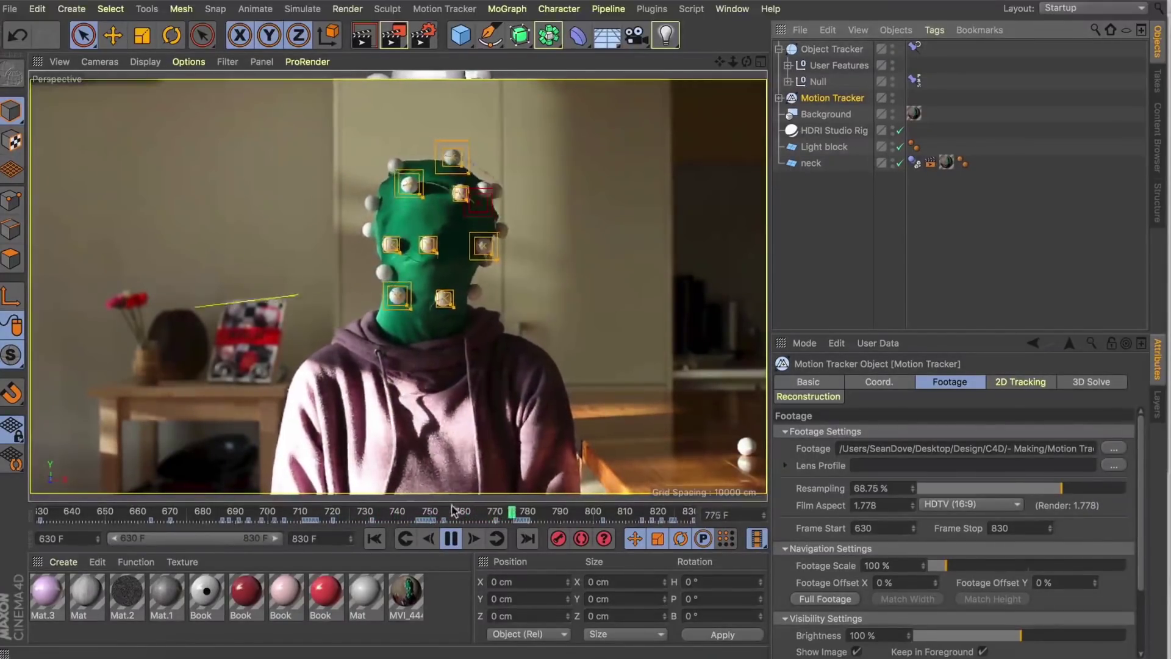
{"action": "left_click", "coordinate": [452, 539]}
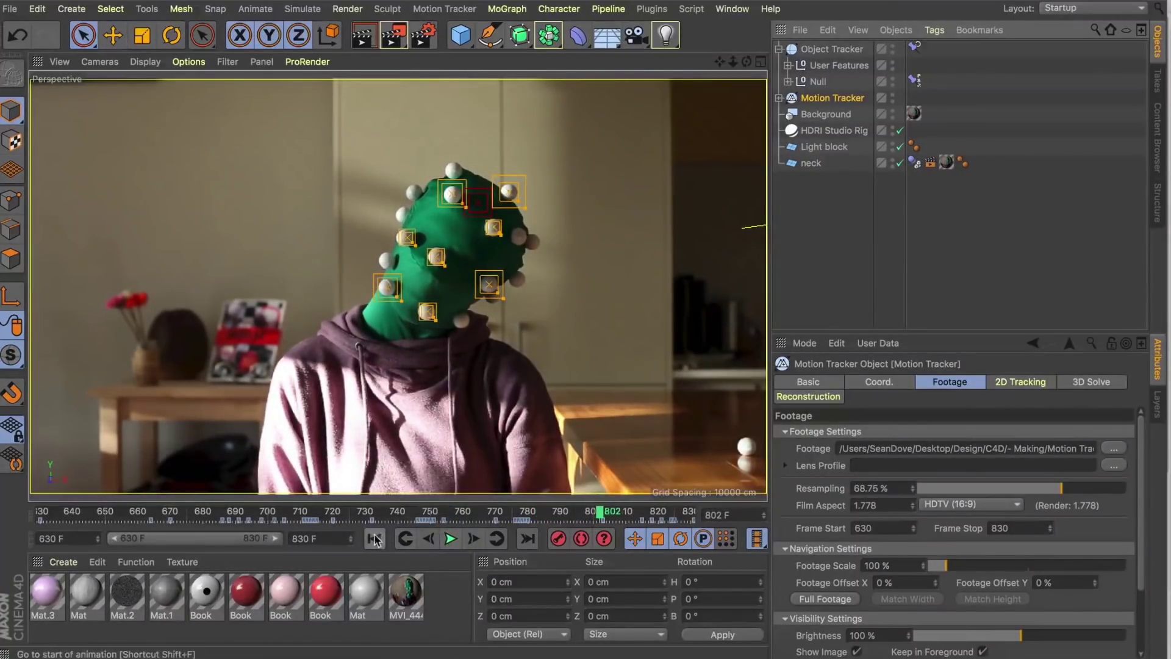
{"action": "left_click", "coordinate": [374, 538]}
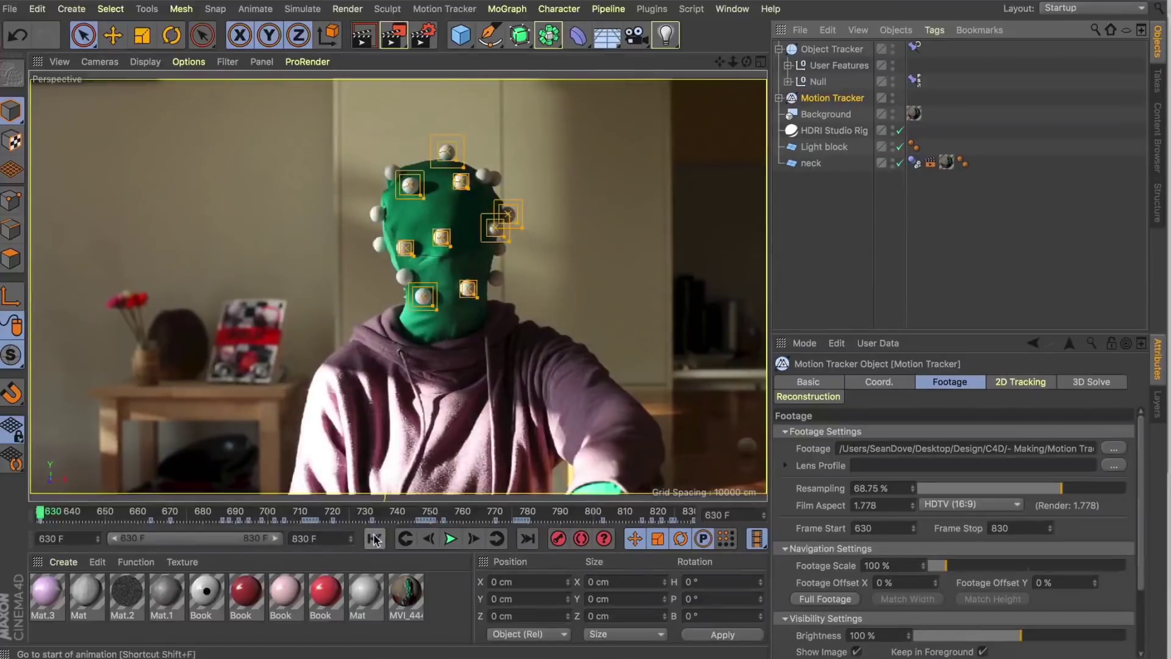